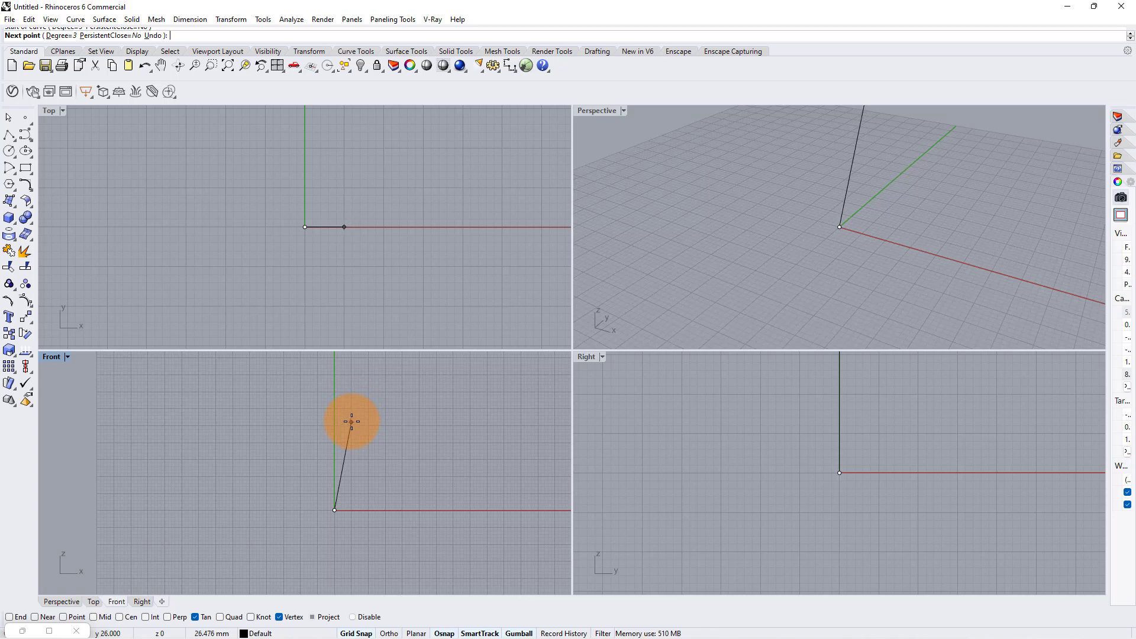
- Finish the control-point curve from the origin upward in the Front view as a gently waving vertical S-shape
{"action": "left_click", "coordinate": [352, 421]}
{"action": "scroll", "coordinate": [352, 421], "scroll_direction": "down", "scroll_amount": 3}
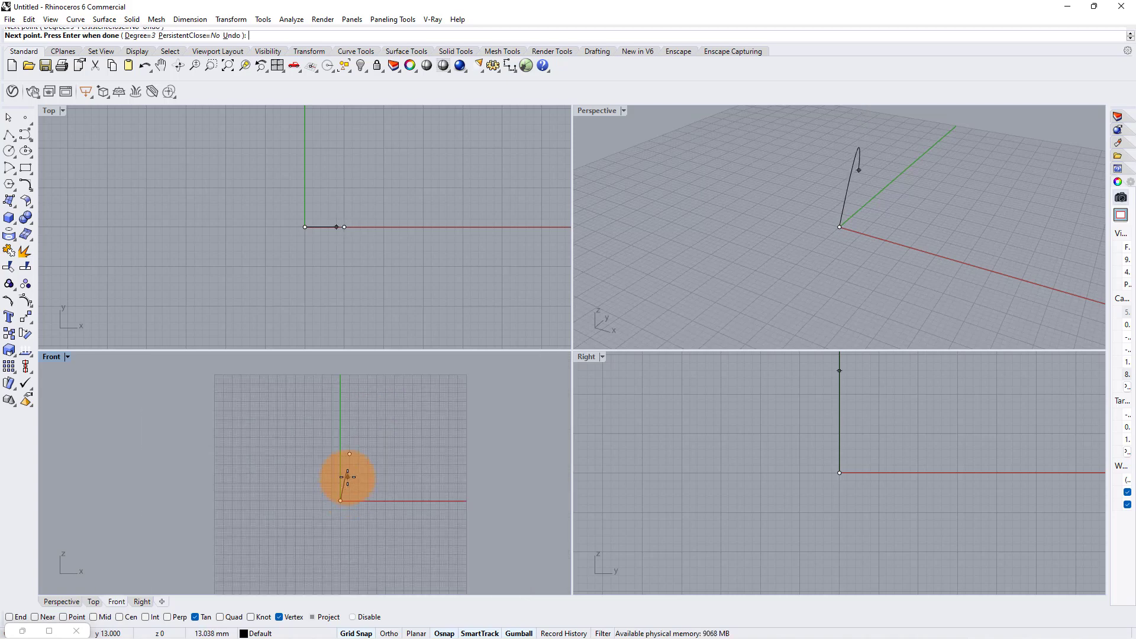
{"action": "left_click", "coordinate": [341, 392]}
{"action": "key", "text": "Return"}
{"action": "scroll", "coordinate": [340, 425], "scroll_direction": "up", "scroll_amount": 2}
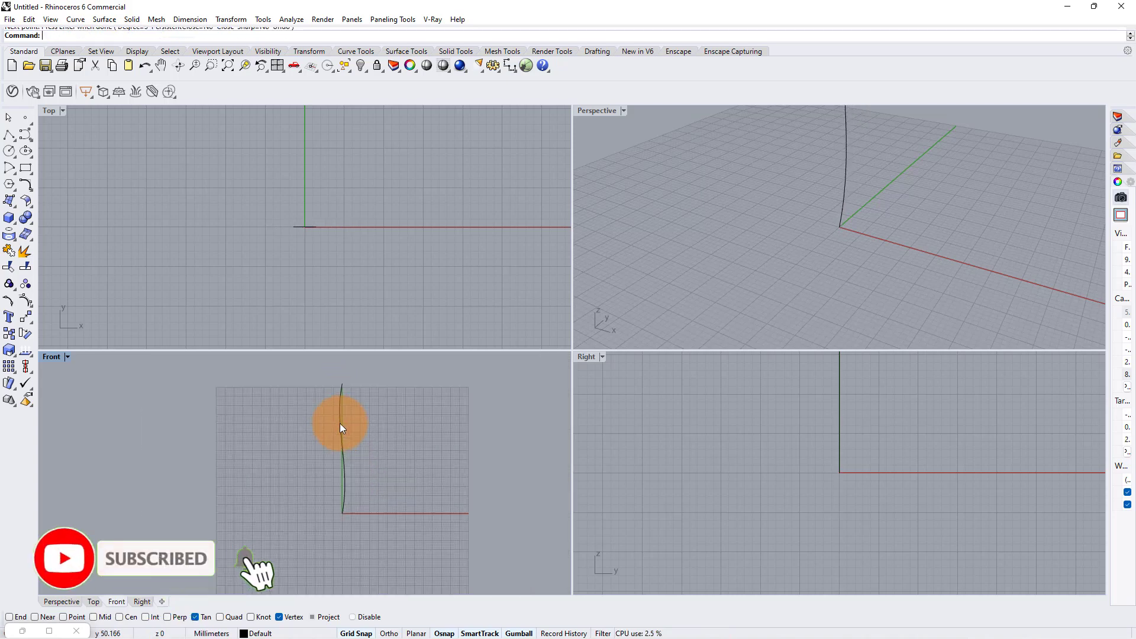
- Adjust the curve's shape in the Front view by moving one of its middle control points
{"action": "left_click", "coordinate": [340, 423]}
{"action": "left_click", "coordinate": [333, 425]}
{"action": "left_click_drag", "start_coordinate": [369, 426], "coordinate": [371, 457]}
{"action": "scroll", "coordinate": [370, 464], "scroll_direction": "up", "scroll_amount": 1}
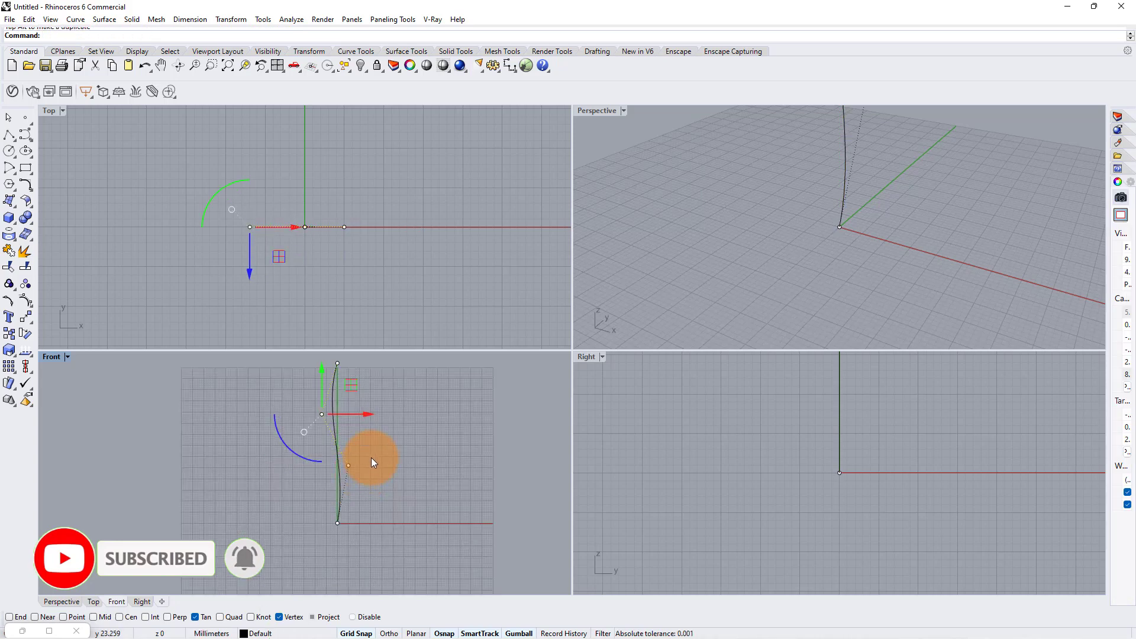
- Maximize the Perspective viewport to show the whole curve and launch Grasshopper
{"action": "double_click", "coordinate": [597, 111]}
{"action": "scroll", "coordinate": [672, 284], "scroll_direction": "down", "scroll_amount": 3}
{"action": "right_click_drag", "start_coordinate": [672, 371], "coordinate": [610, 354]}
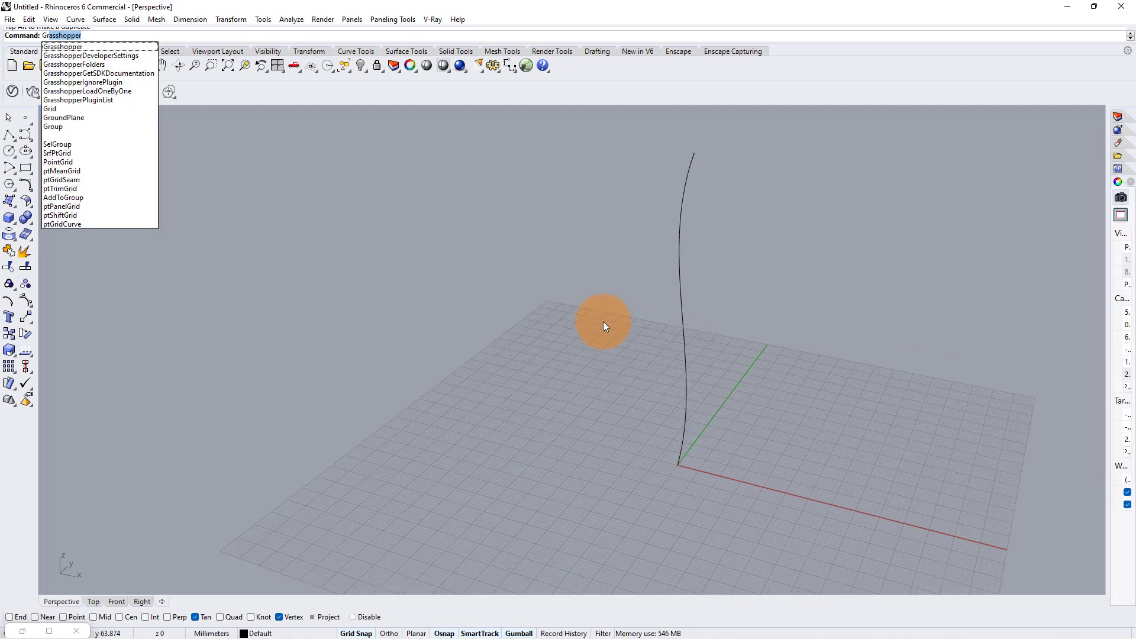
{"action": "key", "text": "Return"}
- Add a Curve parameter near the upper corner of the Grasshopper canvas
{"action": "scroll", "coordinate": [313, 290], "scroll_direction": "up", "scroll_amount": 3}
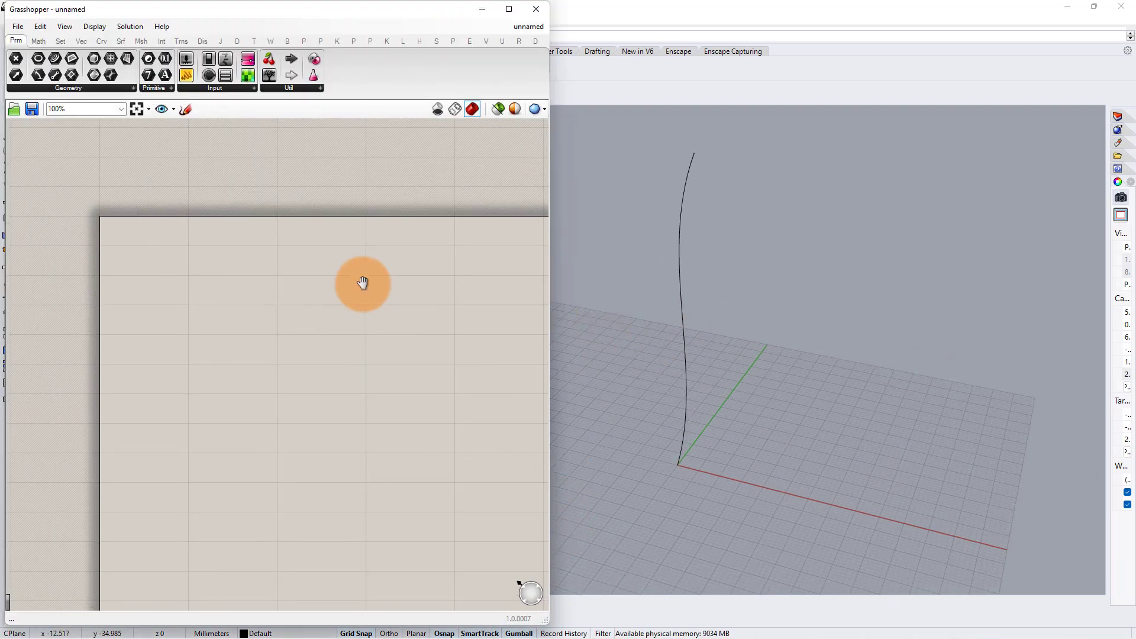
{"action": "double_click", "coordinate": [172, 271]}
{"action": "type", "text": "crv"}
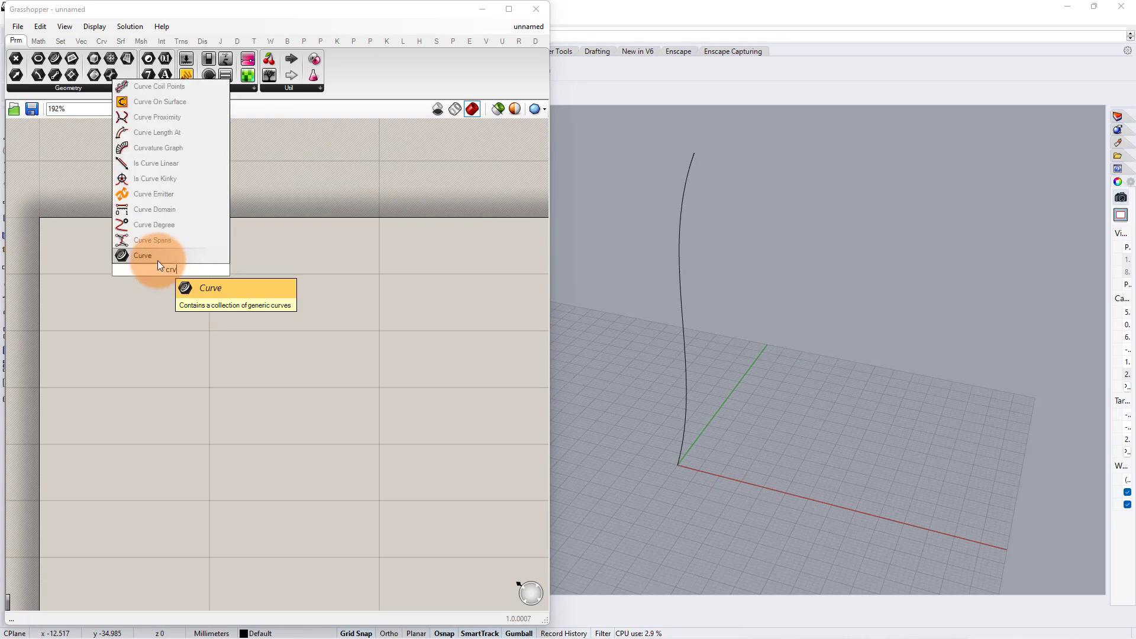
{"action": "left_click", "coordinate": [158, 261]}
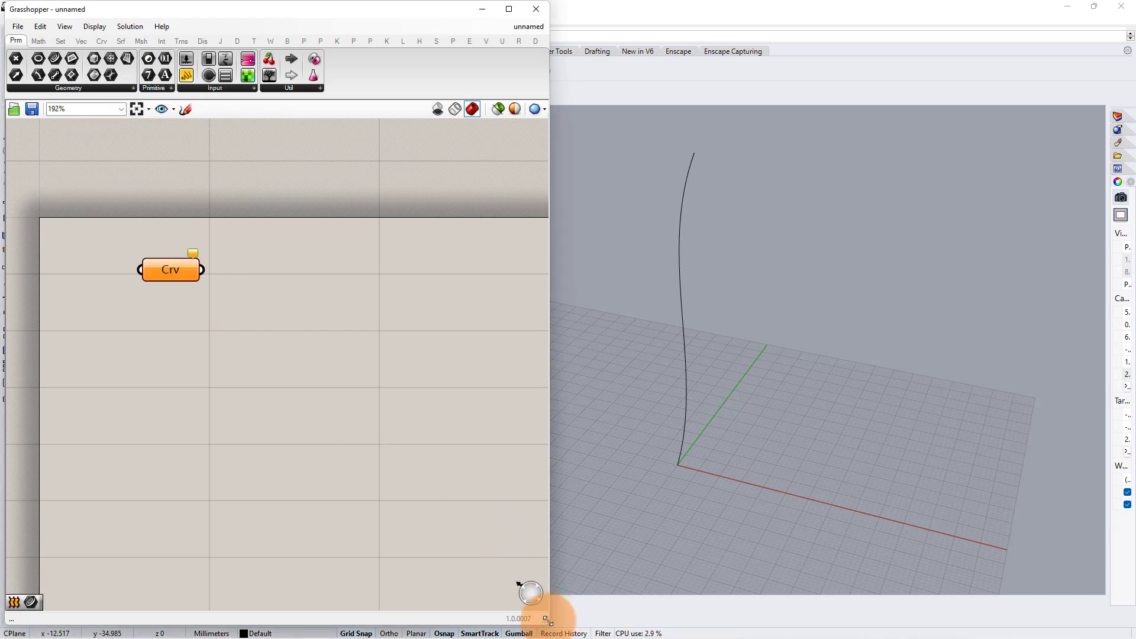
- Narrow the Grasshopper window and reference the drawn Rhino curve in the Curve parameter
{"action": "left_click_drag", "start_coordinate": [545, 619], "coordinate": [436, 618]}
{"action": "left_click", "coordinate": [744, 459]}
{"action": "left_click", "coordinate": [337, 397]}
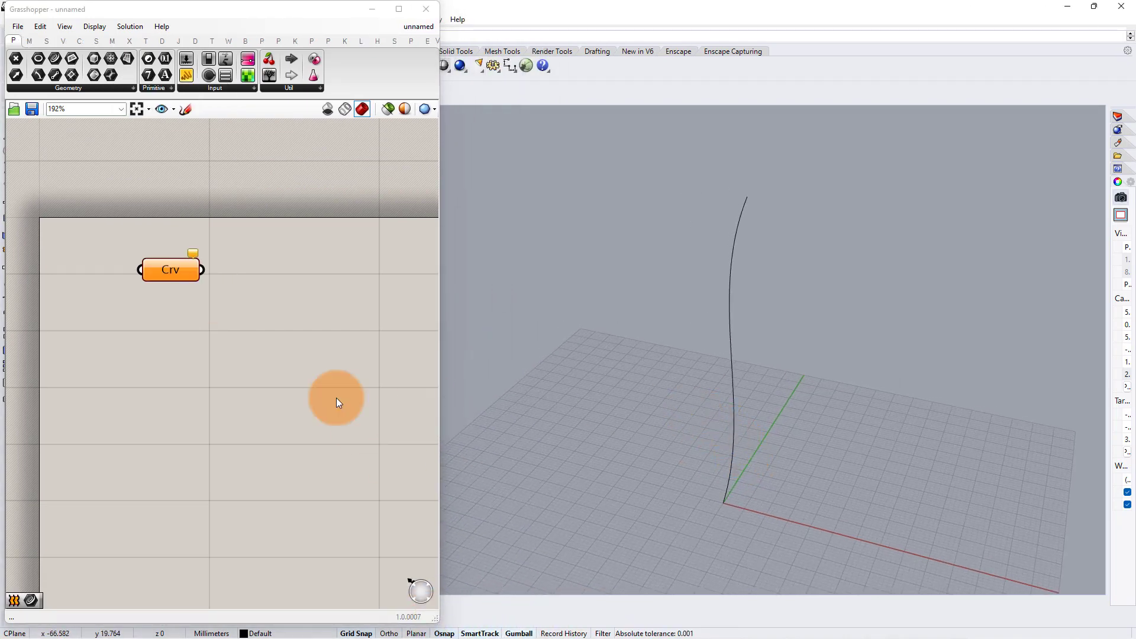
{"action": "right_click", "coordinate": [167, 269]}
{"action": "left_click", "coordinate": [310, 429]}
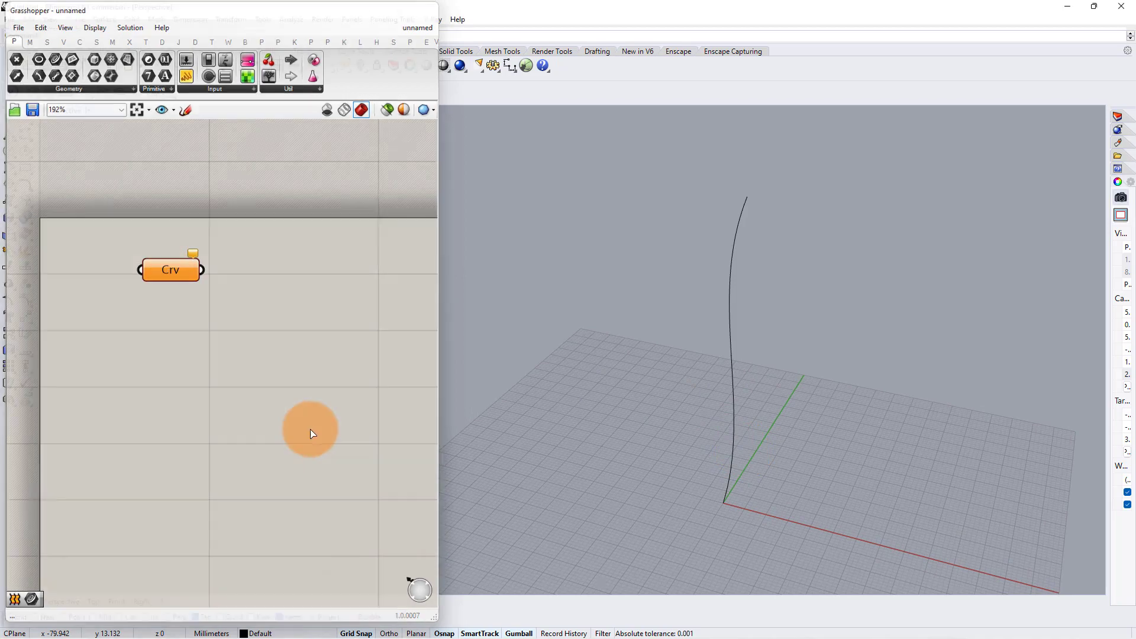
{"action": "left_click", "coordinate": [737, 441]}
{"action": "left_click", "coordinate": [330, 329]}
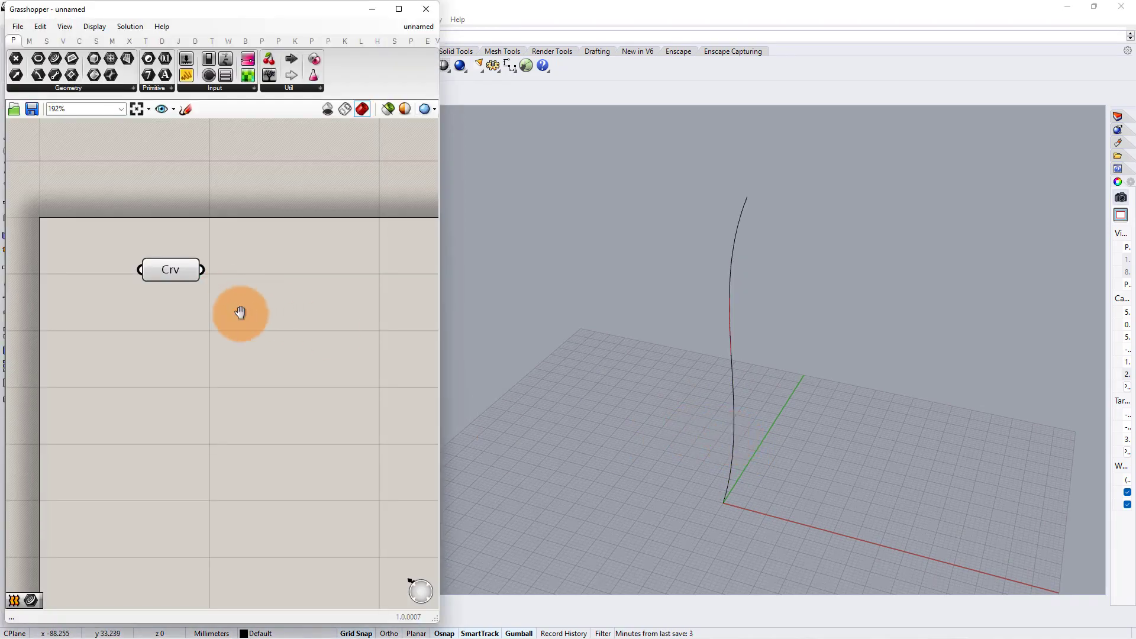
- Add a Divide Curve component and feed the Curve parameter into its curve input
{"action": "right_click_drag", "start_coordinate": [240, 312], "coordinate": [212, 303]}
{"action": "double_click", "coordinate": [197, 270]}
{"action": "type", "text": "di"}
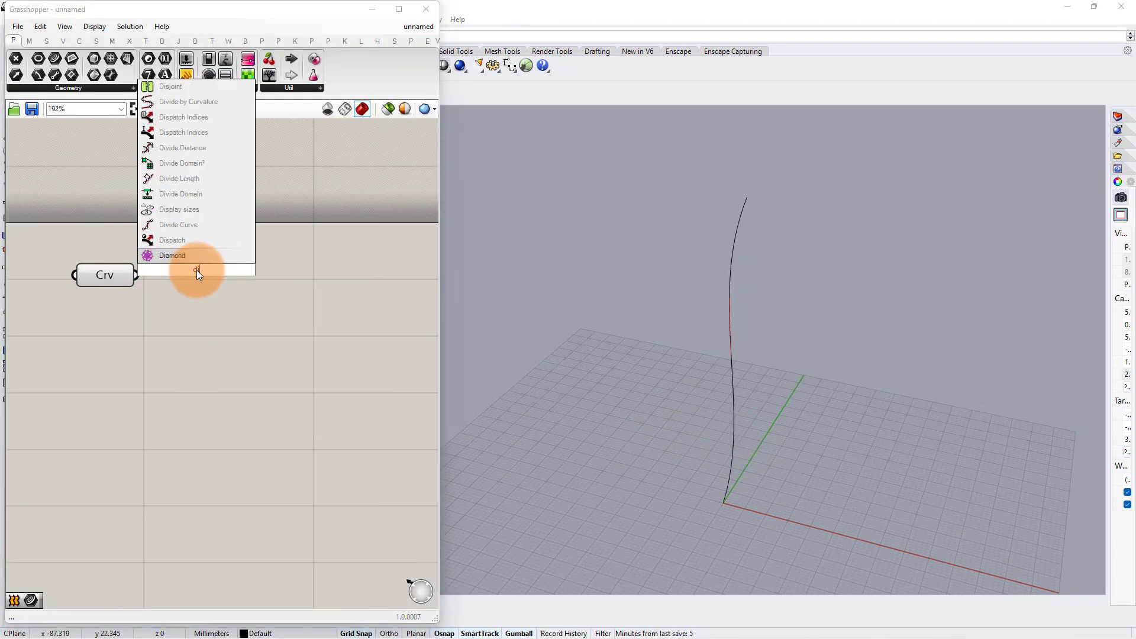
{"action": "type", "text": "vide curve"}
{"action": "left_click", "coordinate": [187, 256]}
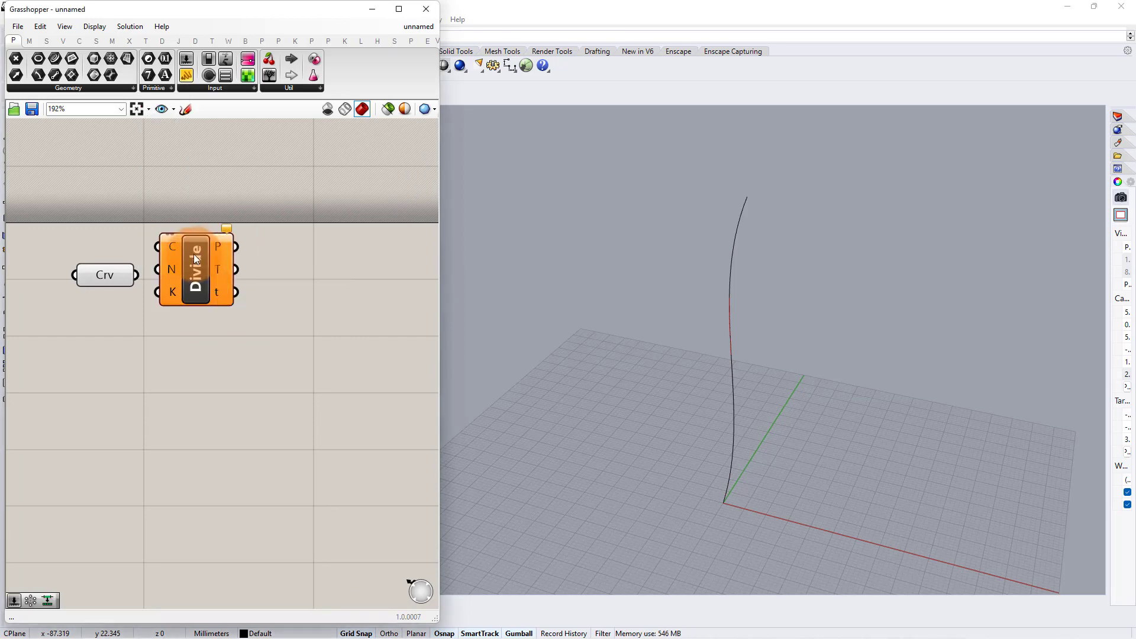
{"action": "scroll", "coordinate": [204, 263], "scroll_direction": "up", "scroll_amount": 3}
{"action": "left_click_drag", "start_coordinate": [132, 278], "coordinate": [132, 287]}
{"action": "scroll", "coordinate": [196, 273], "scroll_direction": "down", "scroll_amount": 3}
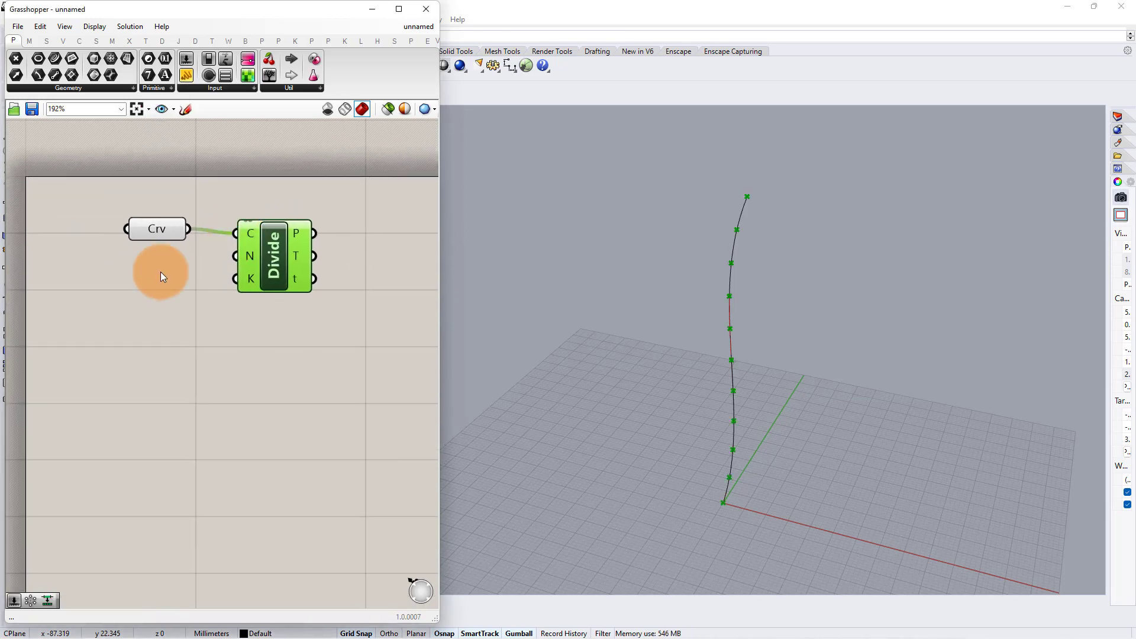
- Create a number slider with the value 50 and connect it to the Divide Curve count input
{"action": "double_click", "coordinate": [134, 278]}
{"action": "type", "text": "50"}
{"action": "key", "text": "Return"}
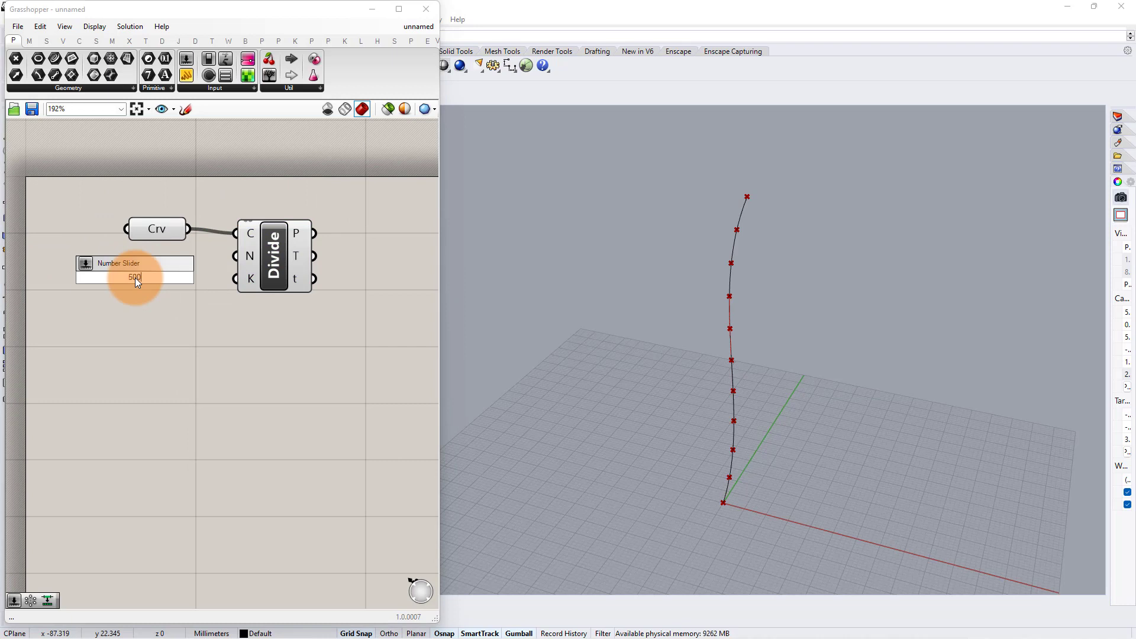
{"action": "key", "text": "BackSpace"}
{"action": "key", "text": "Return"}
{"action": "left_click_drag", "start_coordinate": [194, 282], "coordinate": [161, 280]}
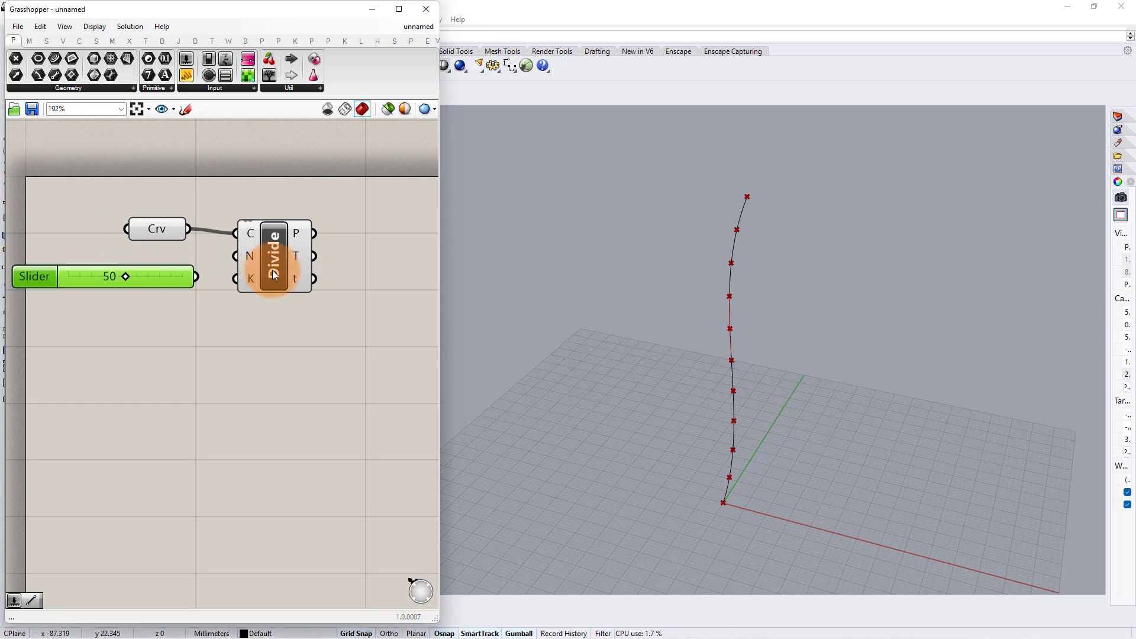
{"action": "mouse_move", "coordinate": [273, 269]}
{"action": "left_mouse_down"}
{"action": "mouse_move", "coordinate": [290, 290]}
{"action": "mouse_move", "coordinate": [265, 275]}
{"action": "left_mouse_up"}
- Add an XY Plane component and connect the Divide Curve points to its origin input
{"action": "right_click_drag", "start_coordinate": [291, 274], "coordinate": [217, 275]}
{"action": "scroll", "coordinate": [220, 275], "scroll_direction": "up", "scroll_amount": 1}
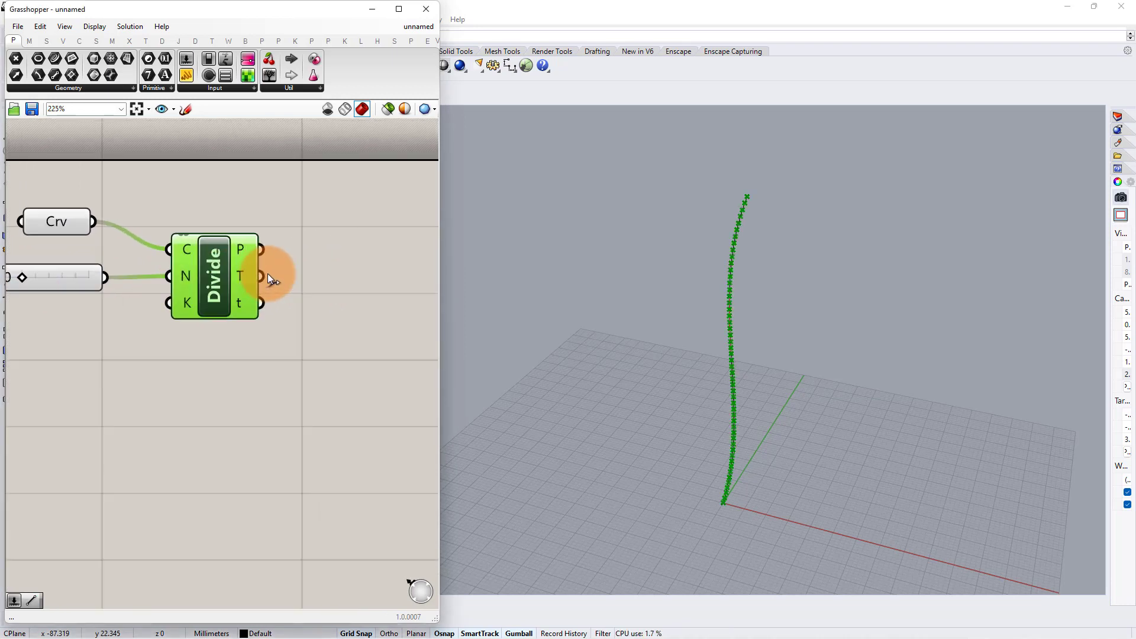
{"action": "right_click_drag", "start_coordinate": [297, 271], "coordinate": [232, 272]}
{"action": "double_click", "coordinate": [272, 264]}
{"action": "type", "text": "xy"}
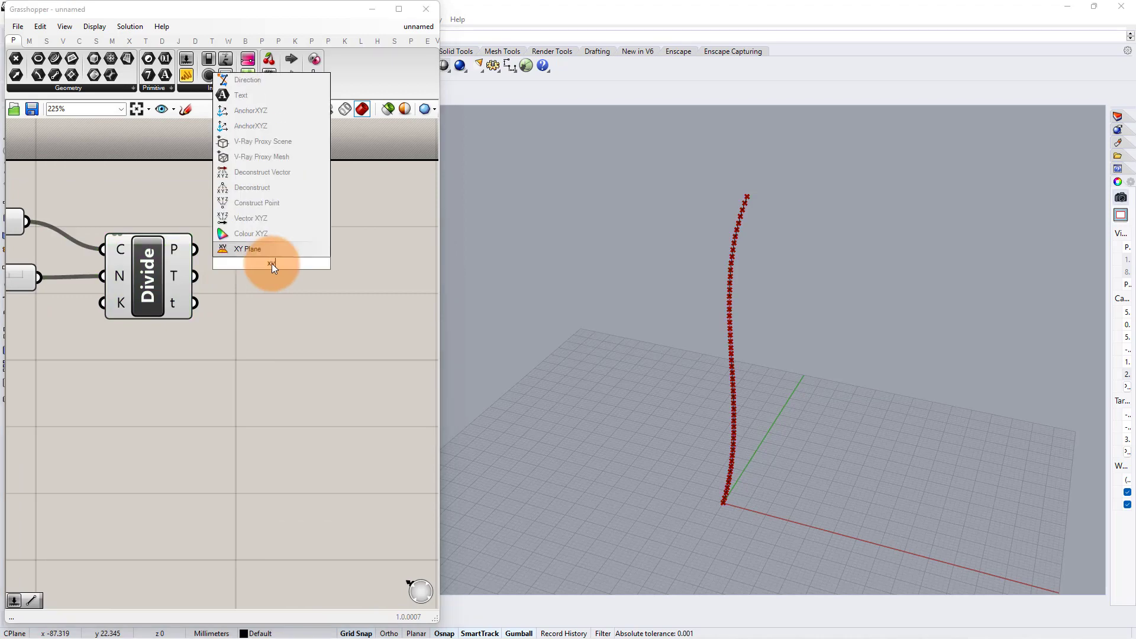
{"action": "left_click", "coordinate": [252, 251]}
{"action": "left_click_drag", "start_coordinate": [195, 249], "coordinate": [301, 255]}
{"action": "left_click", "coordinate": [345, 301]}
{"action": "right_click_drag", "start_coordinate": [739, 369], "coordinate": [754, 380]}
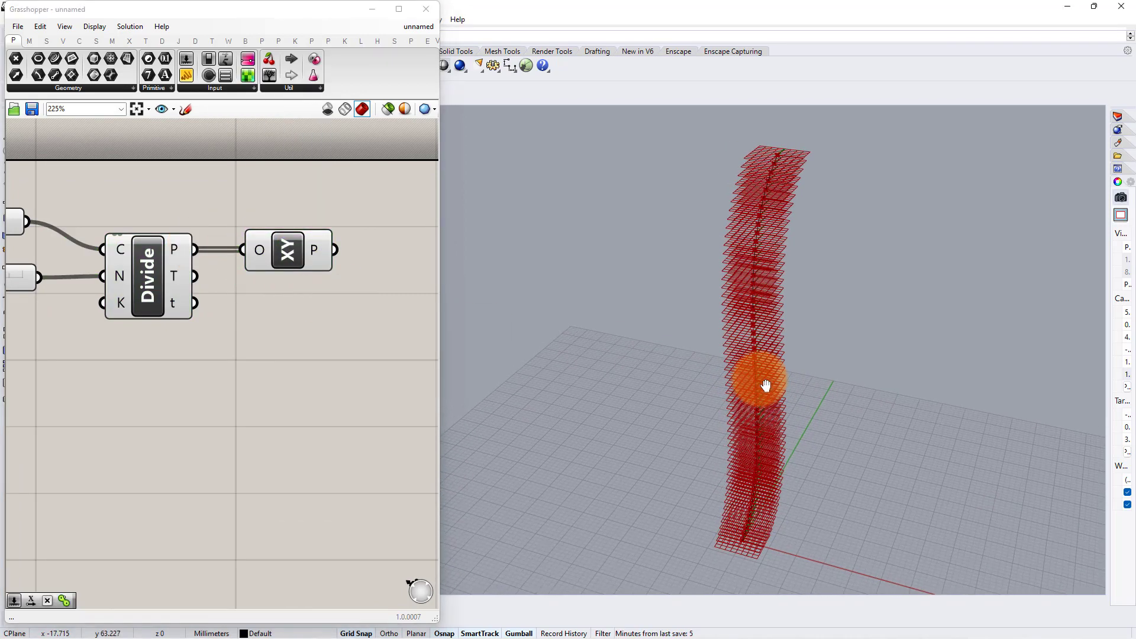
- Add a MetaBall component and connect the XY Plane output to its Pl and X inputs
{"action": "right_click_drag", "start_coordinate": [278, 291], "coordinate": [201, 285]}
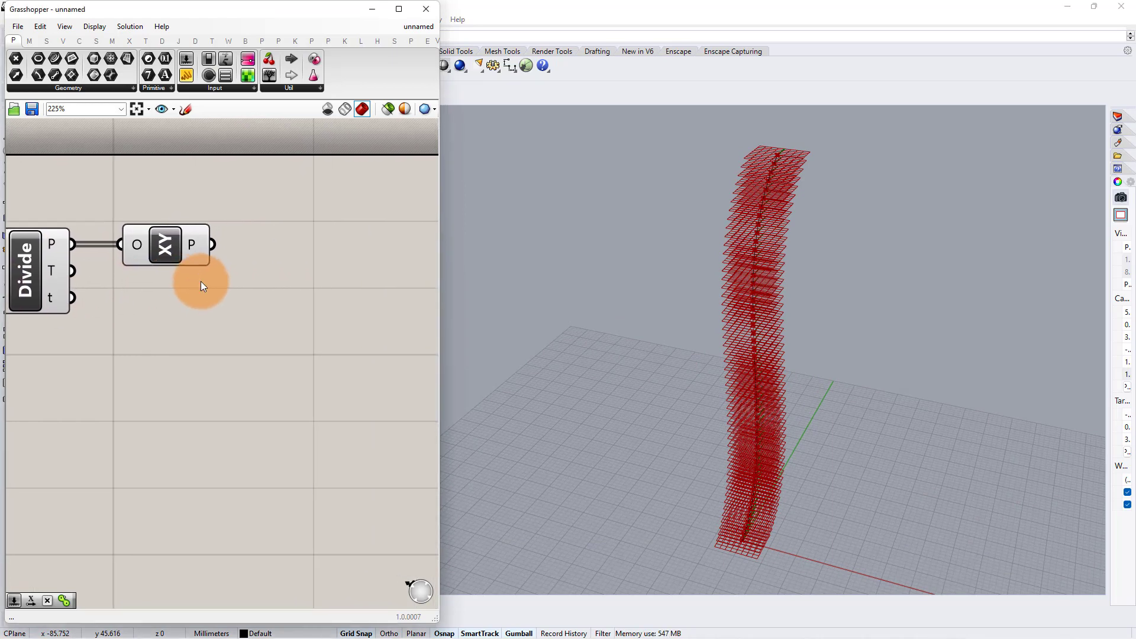
{"action": "double_click", "coordinate": [307, 271]}
{"action": "type", "text": "meta"}
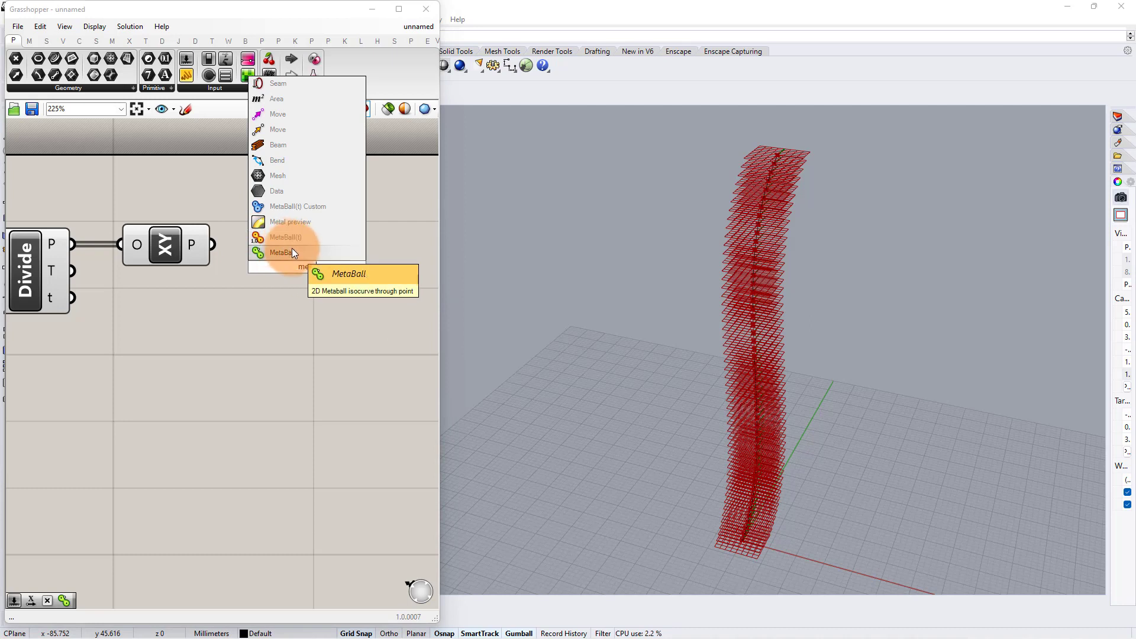
{"action": "left_click", "coordinate": [292, 251]}
{"action": "left_click_drag", "start_coordinate": [252, 255], "coordinate": [261, 253]}
{"action": "left_click_drag", "start_coordinate": [212, 244], "coordinate": [354, 246]}
{"action": "left_click", "coordinate": [219, 360]}
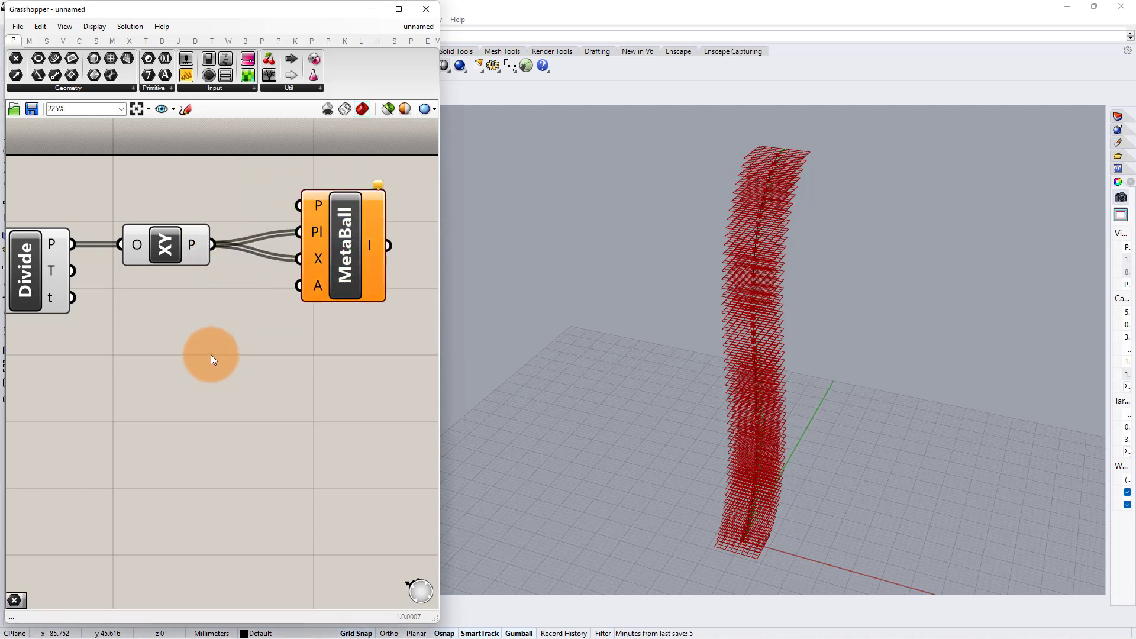
- Add a Plane Surface component below the Divide Curve component
{"action": "right_click_drag", "start_coordinate": [215, 350], "coordinate": [262, 322]}
{"action": "scroll", "coordinate": [157, 350], "scroll_direction": "down", "scroll_amount": 2}
{"action": "right_click_drag", "start_coordinate": [153, 352], "coordinate": [283, 304]}
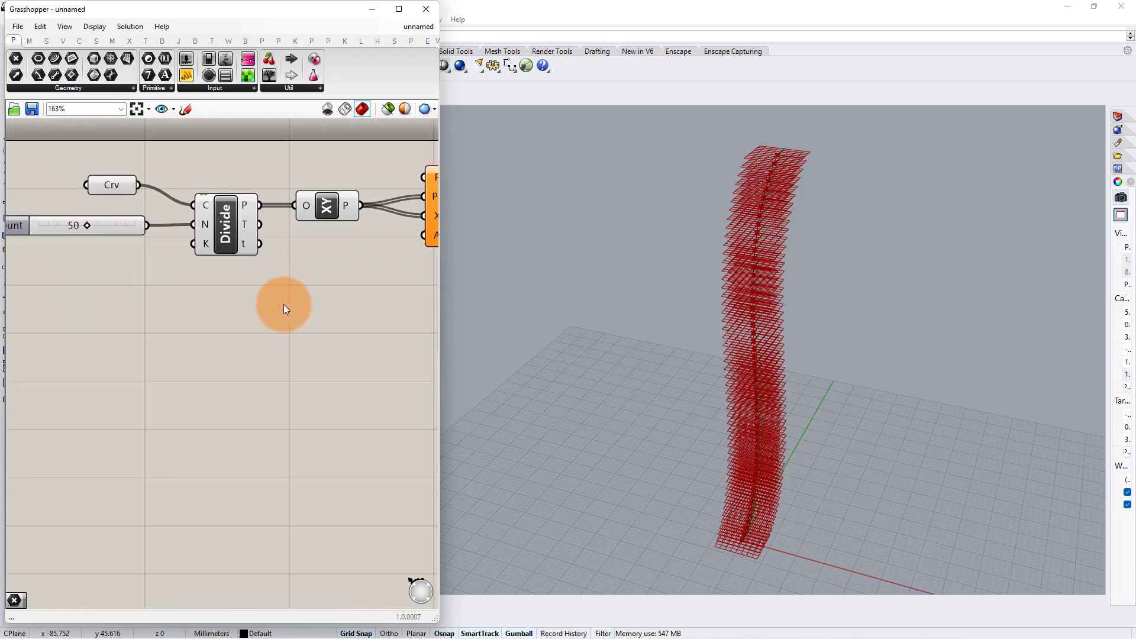
{"action": "double_click", "coordinate": [212, 339]}
{"action": "type", "text": "pl"}
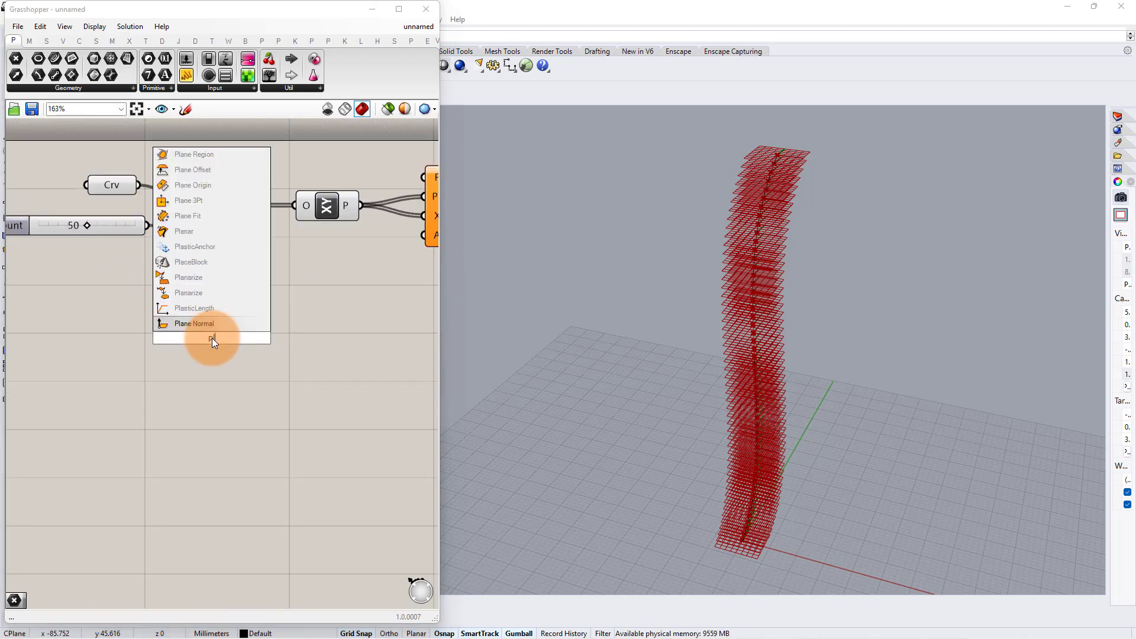
{"action": "type", "text": "a"}
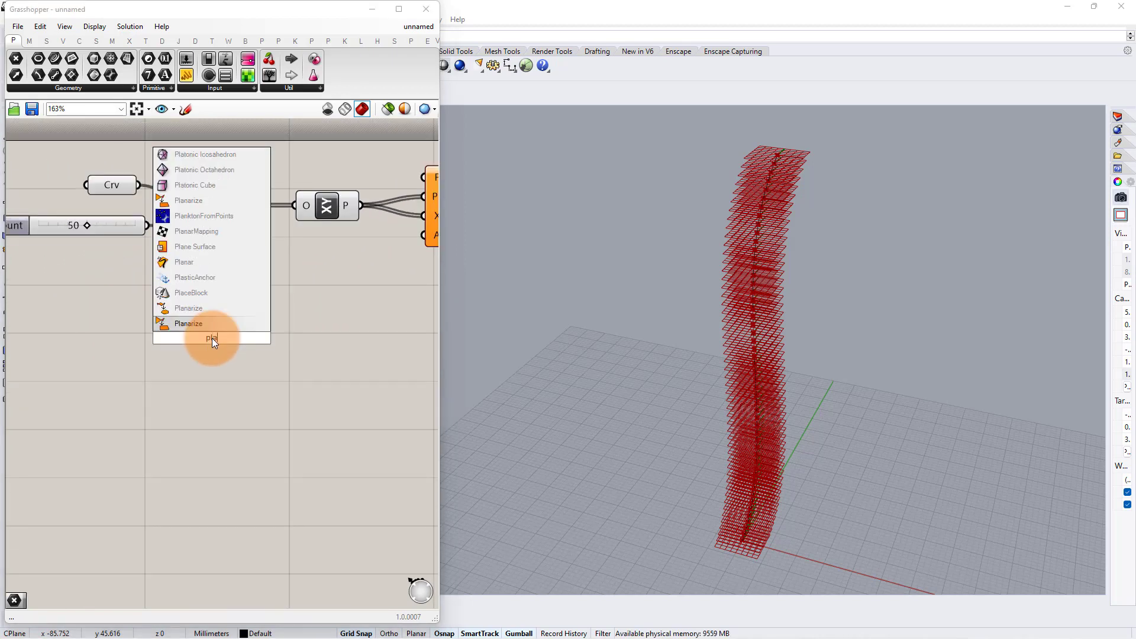
{"action": "type", "text": "ne"}
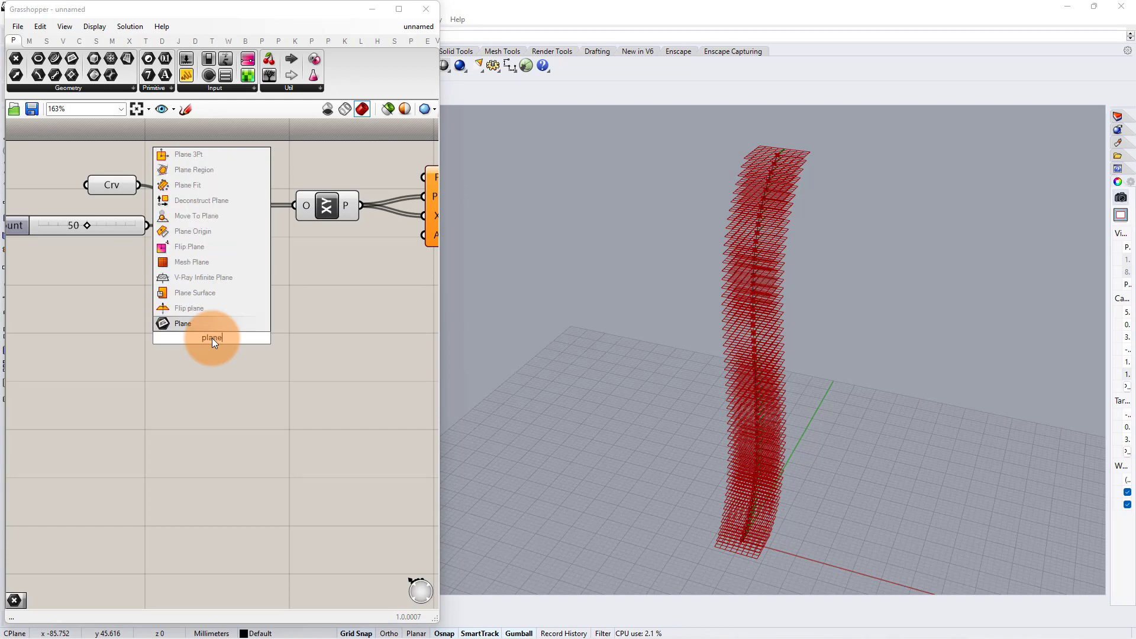
{"action": "left_click", "coordinate": [193, 294]}
{"action": "scroll", "coordinate": [184, 302], "scroll_direction": "up", "scroll_amount": 2}
{"action": "left_click_drag", "start_coordinate": [279, 344], "coordinate": [326, 331]}
- Add an Extrude component with the plane surface as its base and a Unit Z vector as its direction
{"action": "right_click_drag", "start_coordinate": [384, 342], "coordinate": [272, 350]}
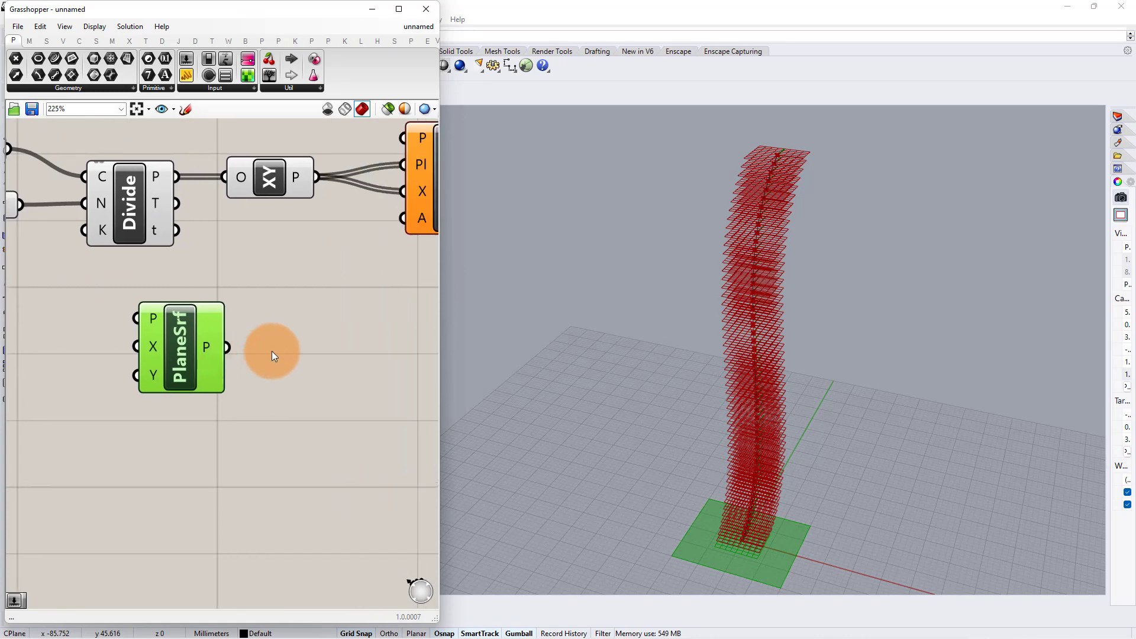
{"action": "double_click", "coordinate": [289, 345]}
{"action": "type", "text": "ex"}
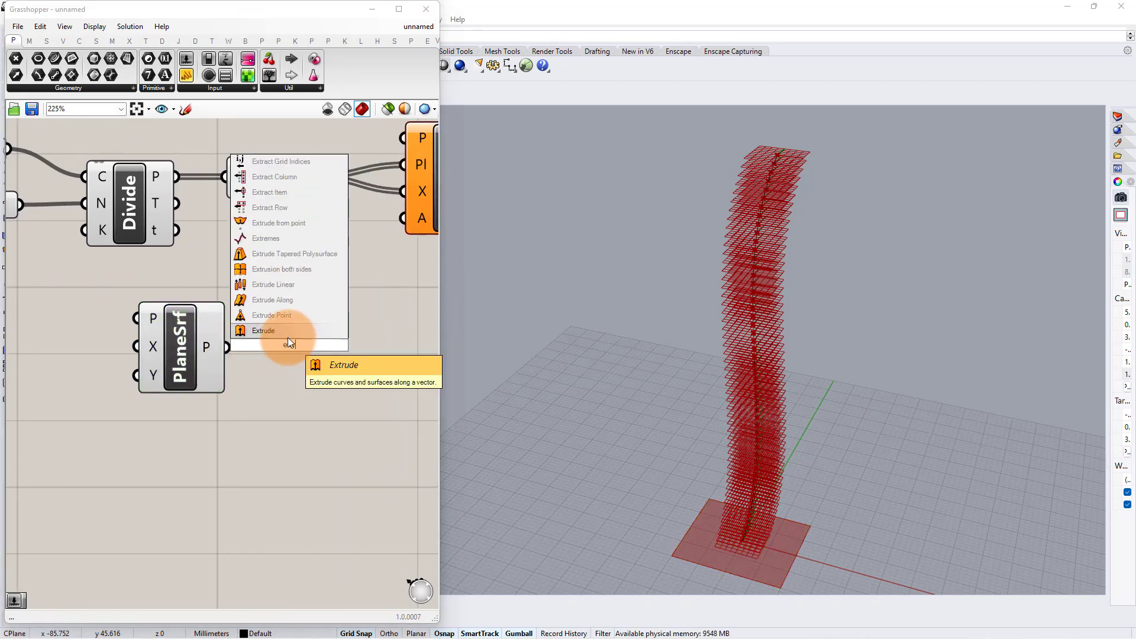
{"action": "left_click", "coordinate": [288, 335]}
{"action": "left_click_drag", "start_coordinate": [275, 346], "coordinate": [363, 375]}
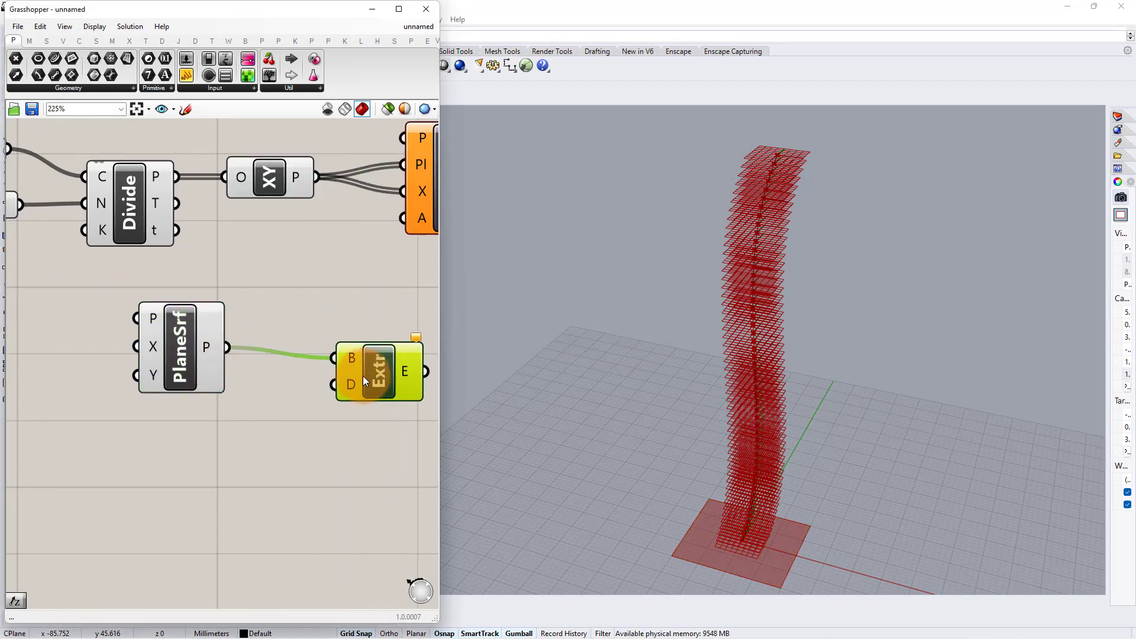
{"action": "right_click", "coordinate": [249, 448]}
{"action": "left_click", "coordinate": [261, 434]}
{"action": "left_click_drag", "start_coordinate": [310, 420], "coordinate": [292, 448]}
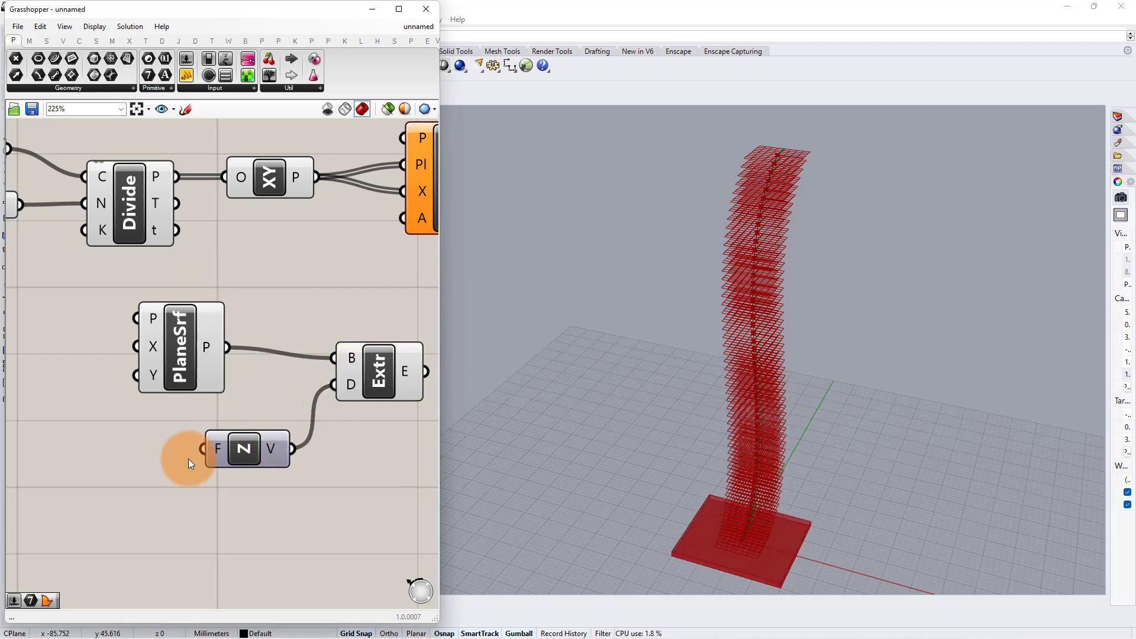
- Connect a new number slider to the Unit Z factor and set it to 71
{"action": "double_click", "coordinate": [112, 481]}
{"action": "type", "text": "Number Slider"}
{"action": "key", "text": "Return"}
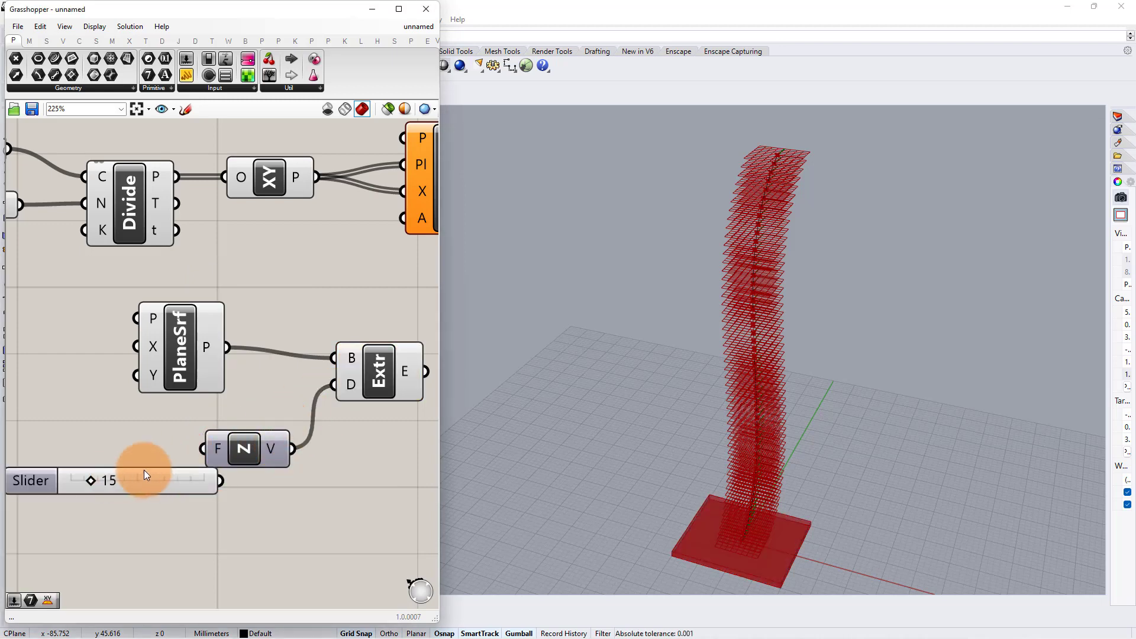
{"action": "left_click_drag", "start_coordinate": [144, 470], "coordinate": [204, 449]}
{"action": "scroll", "coordinate": [95, 455], "scroll_direction": "down", "scroll_amount": 1}
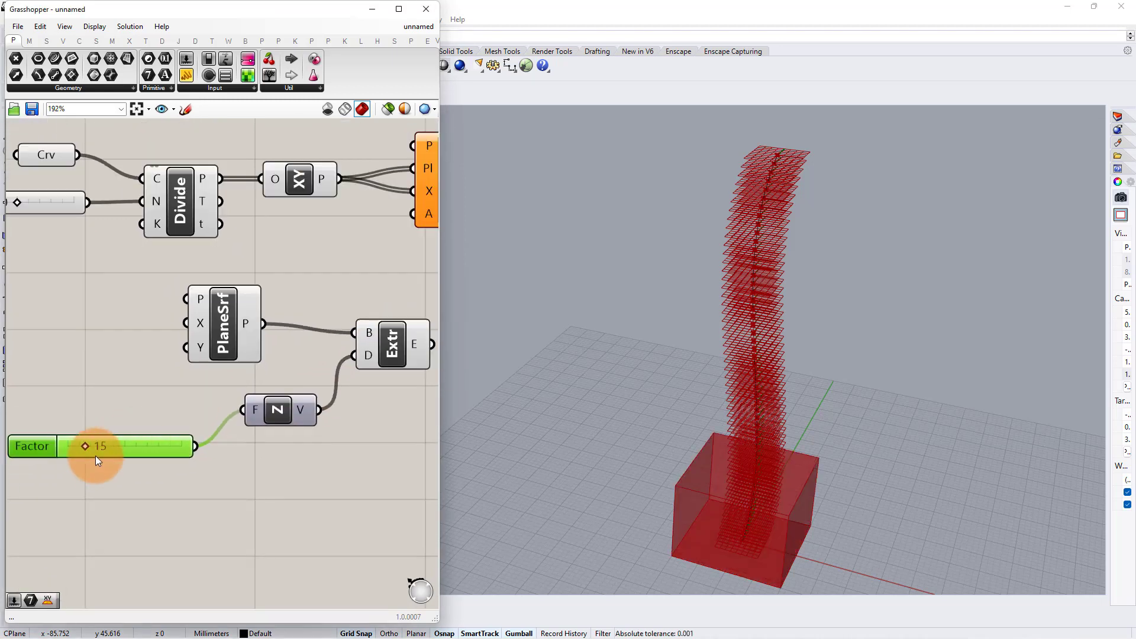
{"action": "left_click_drag", "start_coordinate": [84, 448], "coordinate": [146, 448]}
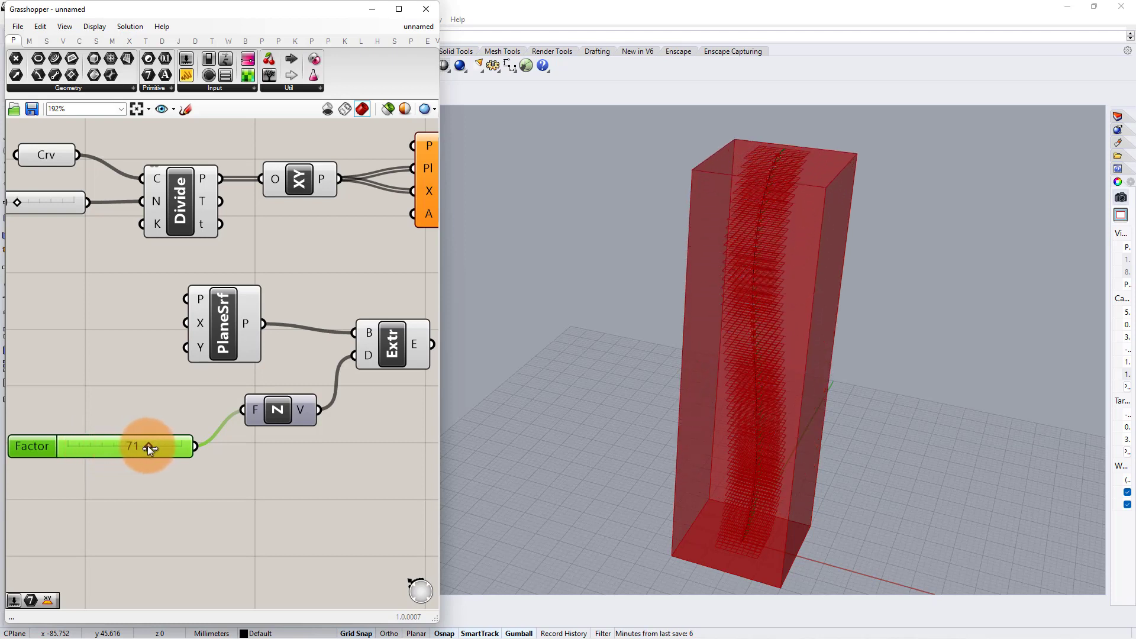
- Add a Populate Geometry component and connect the Extrude output to its geometry input
{"action": "right_click_drag", "start_coordinate": [302, 362], "coordinate": [132, 386]}
{"action": "scroll", "coordinate": [244, 385], "scroll_direction": "up", "scroll_amount": 1}
{"action": "right_click_drag", "start_coordinate": [365, 365], "coordinate": [256, 384]}
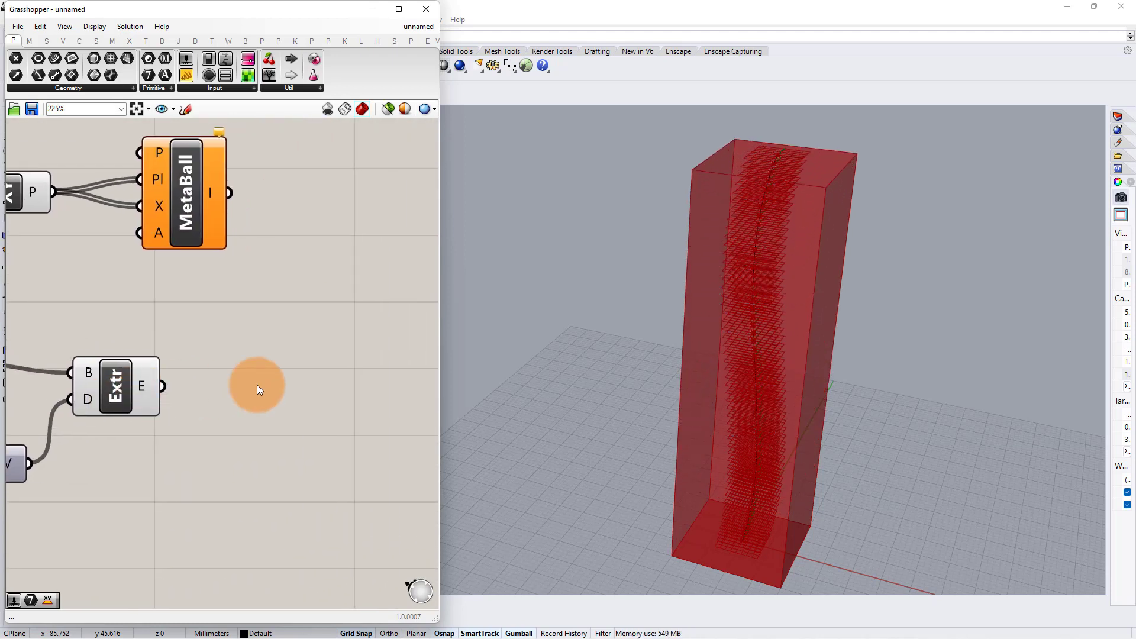
{"action": "double_click", "coordinate": [257, 385]}
{"action": "type", "text": "pop"}
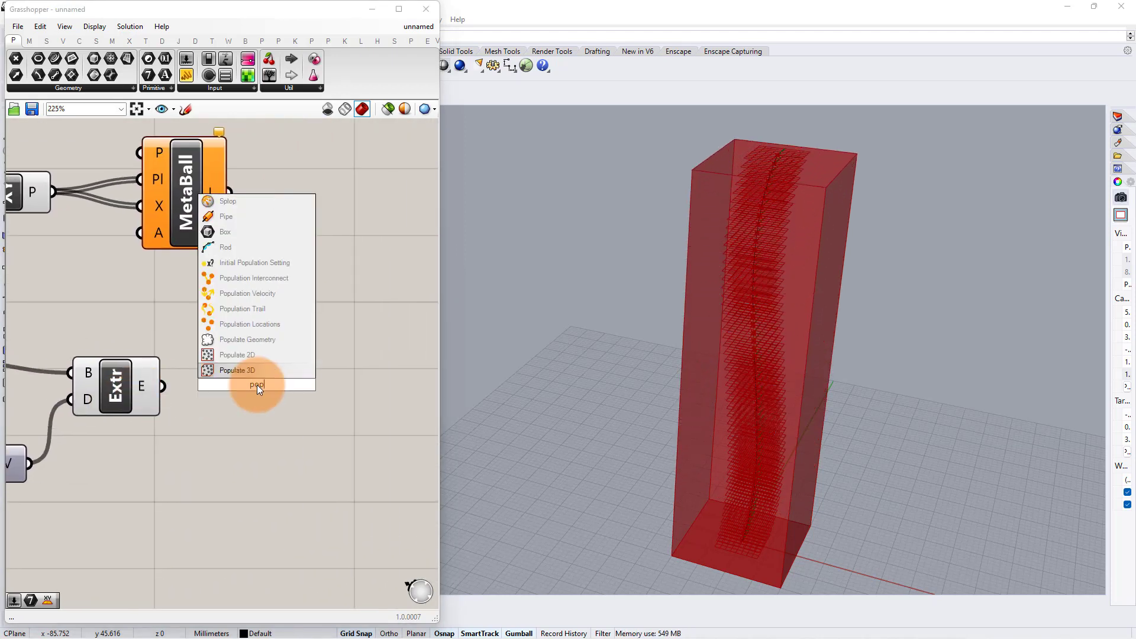
{"action": "left_click", "coordinate": [235, 341]}
{"action": "left_click_drag", "start_coordinate": [183, 360], "coordinate": [226, 341]}
{"action": "right_click_drag", "start_coordinate": [278, 356], "coordinate": [354, 345]}
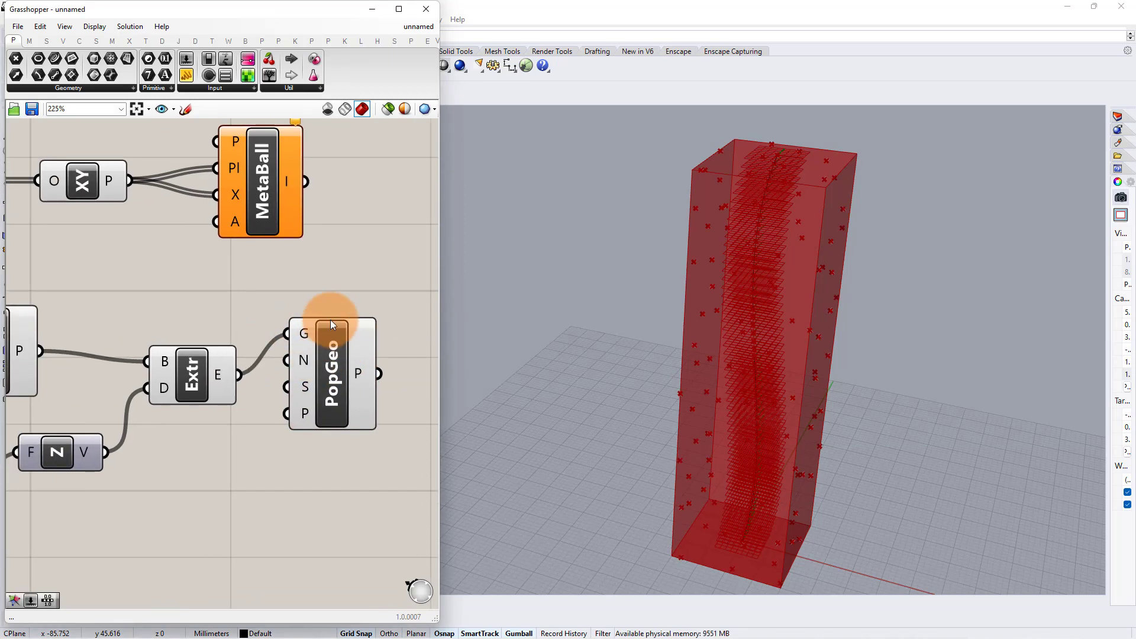
- Add a number slider with a value of 15 and connect it to the Populate Geometry count input
{"action": "scroll", "coordinate": [331, 320], "scroll_direction": "down", "scroll_amount": 2}
{"action": "left_click_drag", "start_coordinate": [331, 300], "coordinate": [59, 441]}
{"action": "left_click_drag", "start_coordinate": [332, 349], "coordinate": [262, 413]}
{"action": "left_click", "coordinate": [321, 370]}
{"action": "right_click_drag", "start_coordinate": [127, 415], "coordinate": [184, 378]}
{"action": "scroll", "coordinate": [185, 379], "scroll_direction": "up", "scroll_amount": 1}
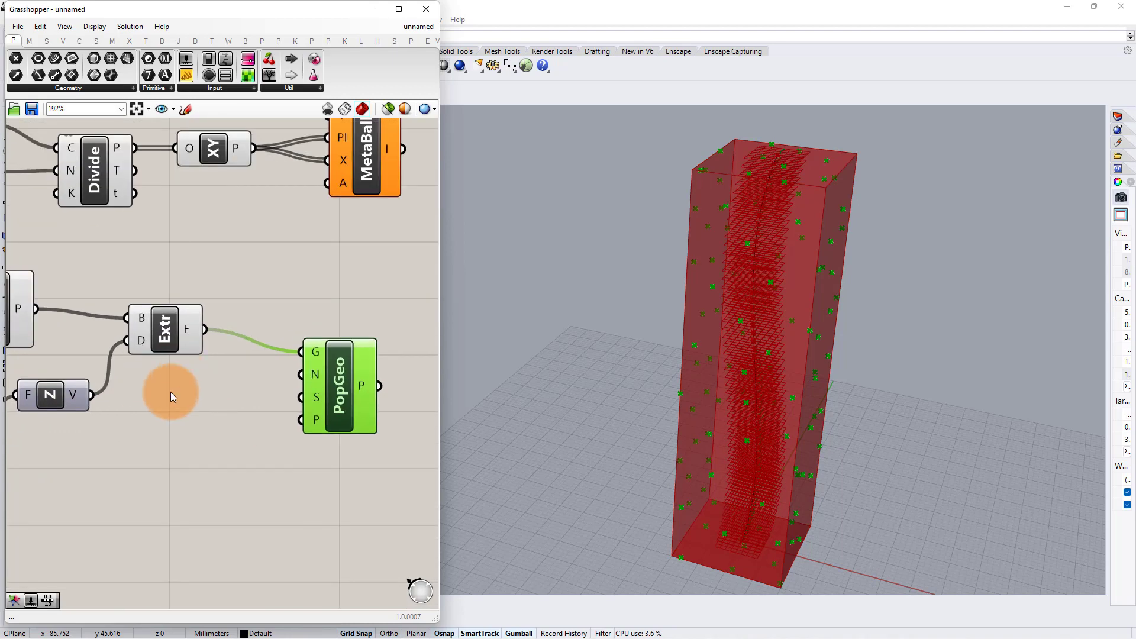
{"action": "double_click", "coordinate": [170, 393]}
{"action": "type", "text": "15"}
{"action": "key", "text": "Return"}
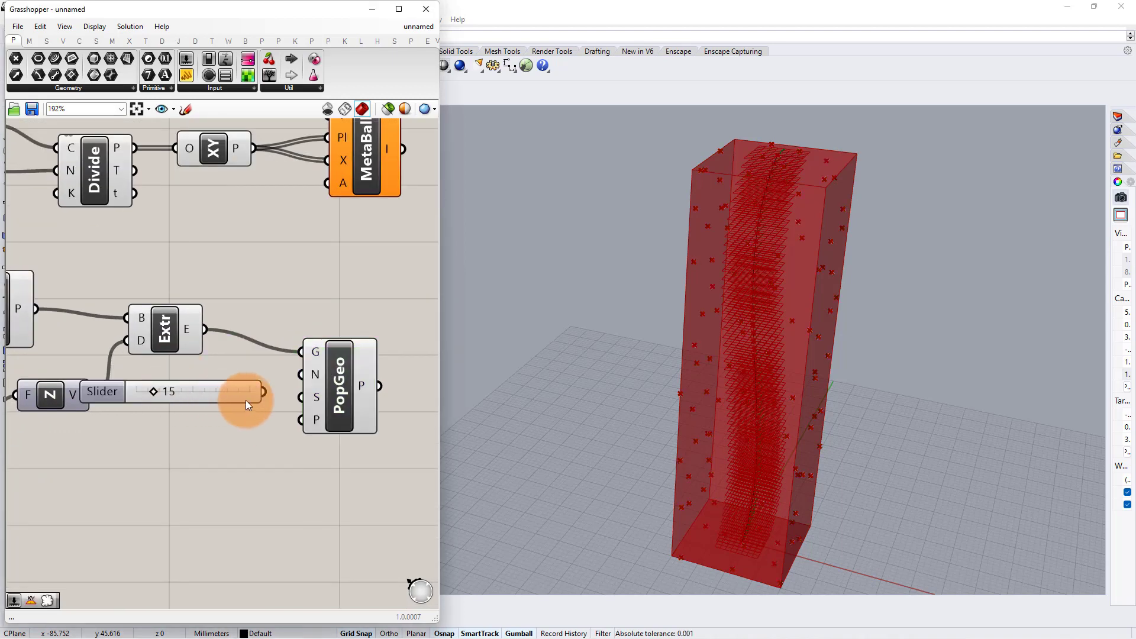
{"action": "left_click_drag", "start_coordinate": [229, 391], "coordinate": [226, 431]}
- Duplicate the Count slider, connect the copy to the Populate Geometry seed input, and set it to 22
{"action": "key", "text": "ctrl+c"}
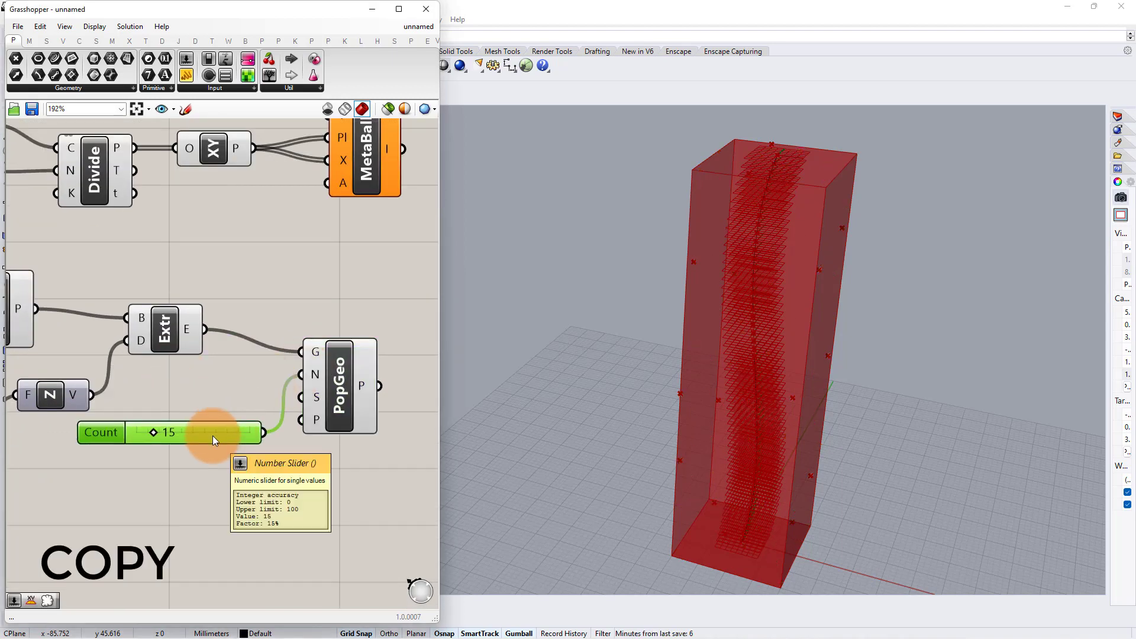
{"action": "key", "text": "ctrl+v"}
{"action": "left_click_drag", "start_coordinate": [207, 498], "coordinate": [254, 407]}
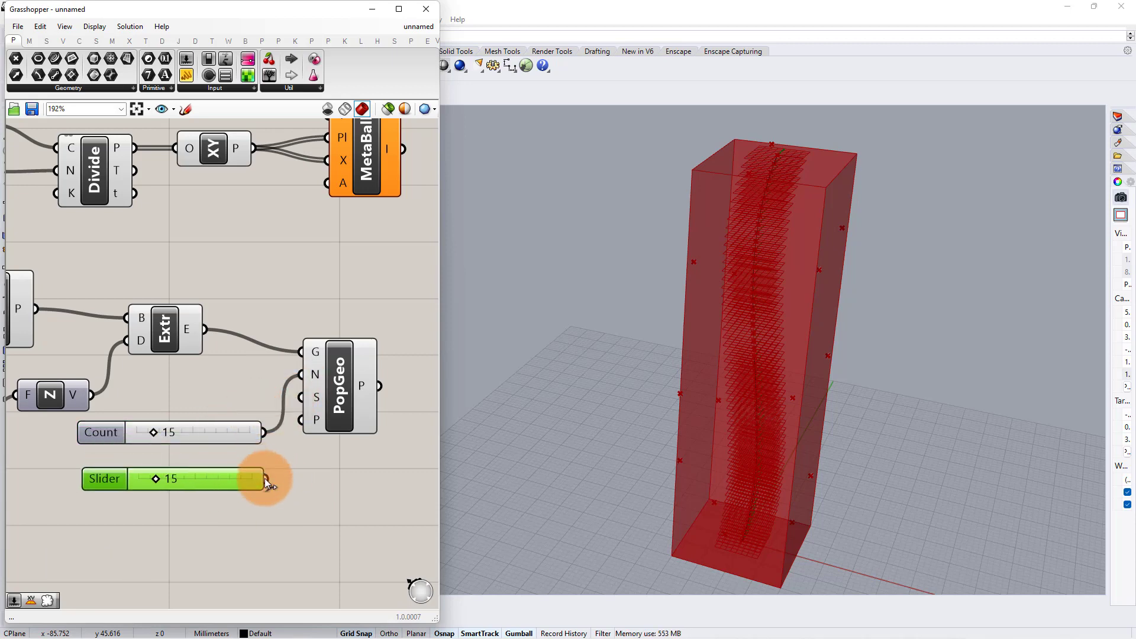
{"action": "left_click_drag", "start_coordinate": [265, 478], "coordinate": [300, 399]}
{"action": "left_click_drag", "start_coordinate": [345, 417], "coordinate": [354, 441]}
{"action": "scroll", "coordinate": [136, 476], "scroll_direction": "up", "scroll_amount": 3}
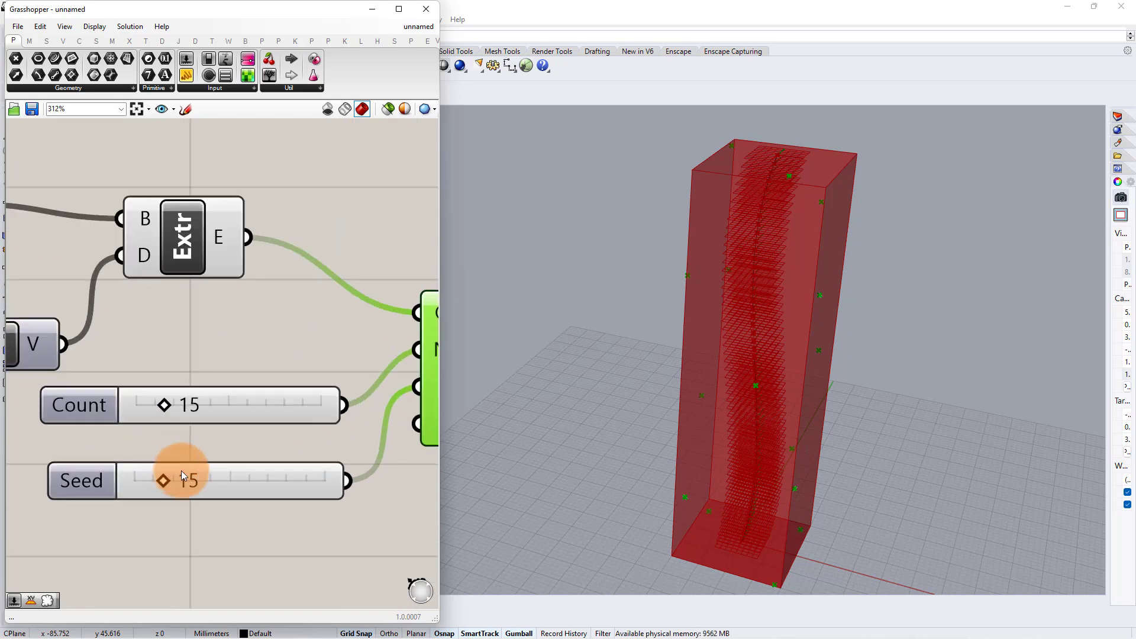
{"action": "scroll", "coordinate": [169, 478], "scroll_direction": "up", "scroll_amount": 1}
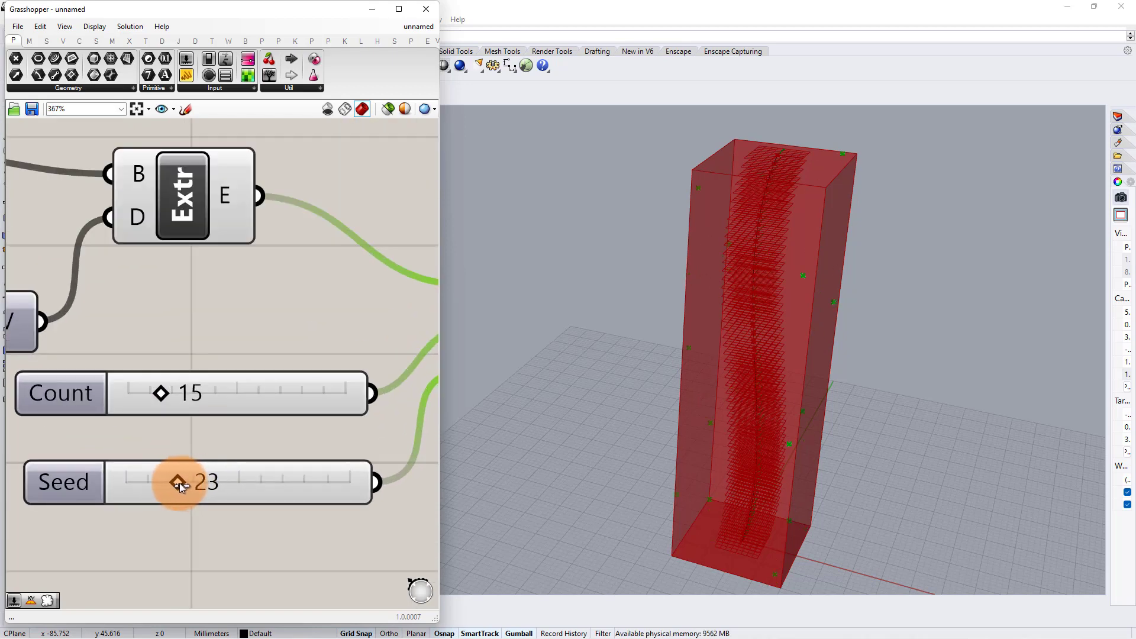
{"action": "left_click_drag", "start_coordinate": [179, 483], "coordinate": [177, 483]}
- Hide the preview of the plane surface and extruded box components that feed Populate Geometry
{"action": "scroll", "coordinate": [276, 254], "scroll_direction": "down", "scroll_amount": 7}
{"action": "left_click_drag", "start_coordinate": [273, 180], "coordinate": [52, 462]}
{"action": "middle_click", "coordinate": [94, 433]}
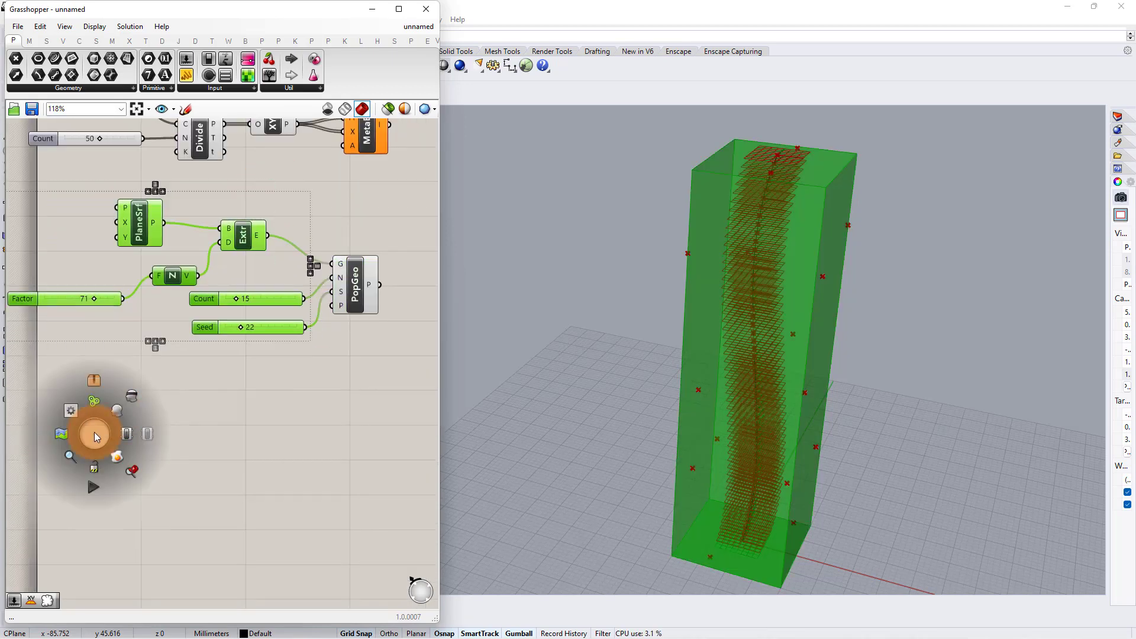
{"action": "left_click", "coordinate": [132, 396]}
- Connect the Populate Geometry points output to the MetaBall points input
{"action": "scroll", "coordinate": [340, 239], "scroll_direction": "up", "scroll_amount": 5}
{"action": "right_click_drag", "start_coordinate": [353, 231], "coordinate": [245, 345]}
{"action": "scroll", "coordinate": [245, 345], "scroll_direction": "down", "scroll_amount": 1}
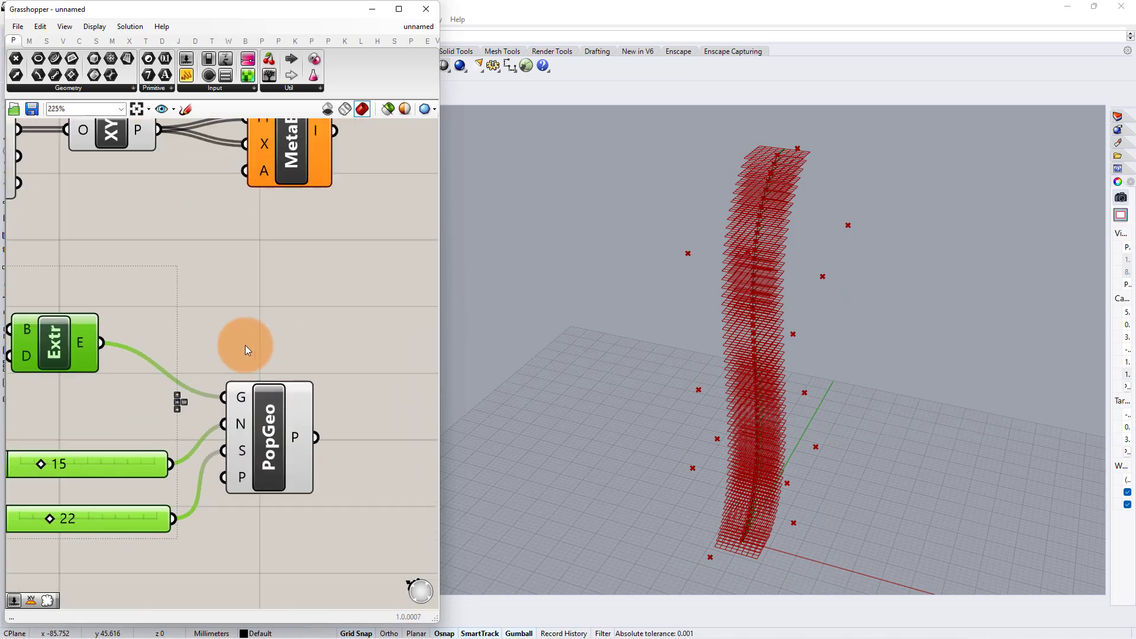
{"action": "scroll", "coordinate": [245, 346], "scroll_direction": "down", "scroll_amount": 2}
{"action": "left_click_drag", "start_coordinate": [219, 285], "coordinate": [237, 202]}
{"action": "left_click", "coordinate": [380, 262]}
{"action": "right_click_drag", "start_coordinate": [361, 256], "coordinate": [460, 145]}
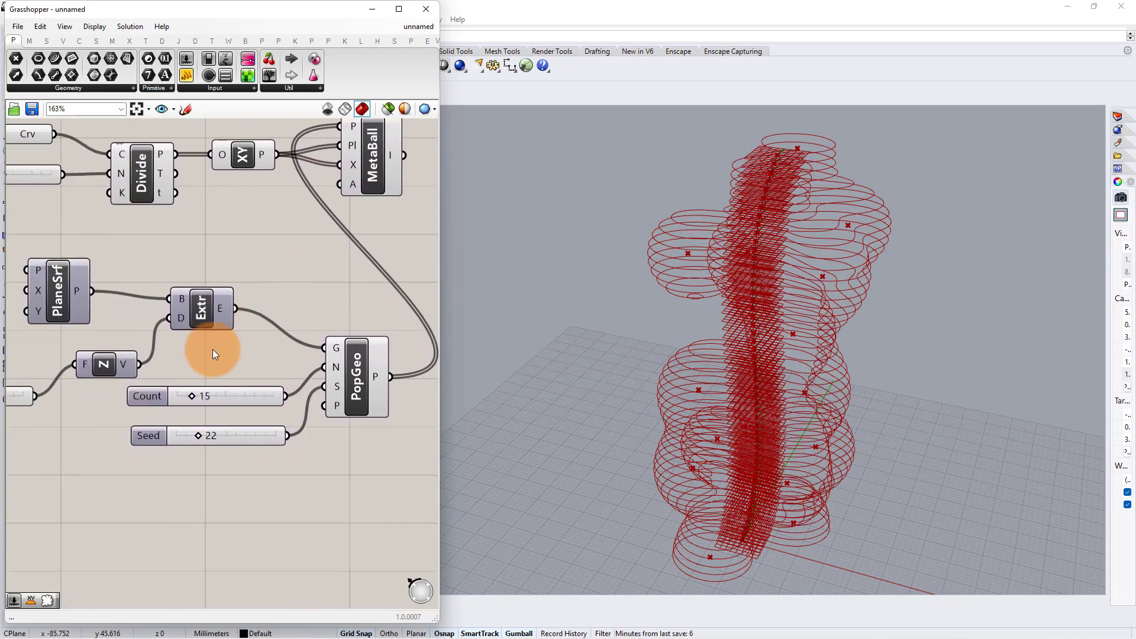
- Set the Populate Geometry Count slider to 6 and the Seed slider to 41
{"action": "scroll", "coordinate": [188, 407], "scroll_direction": "up", "scroll_amount": 3}
{"action": "mouse_move", "coordinate": [197, 386]}
{"action": "left_mouse_down"}
{"action": "mouse_move", "coordinate": [175, 387]}
{"action": "mouse_move", "coordinate": [216, 384]}
{"action": "mouse_move", "coordinate": [186, 386]}
{"action": "left_mouse_up"}
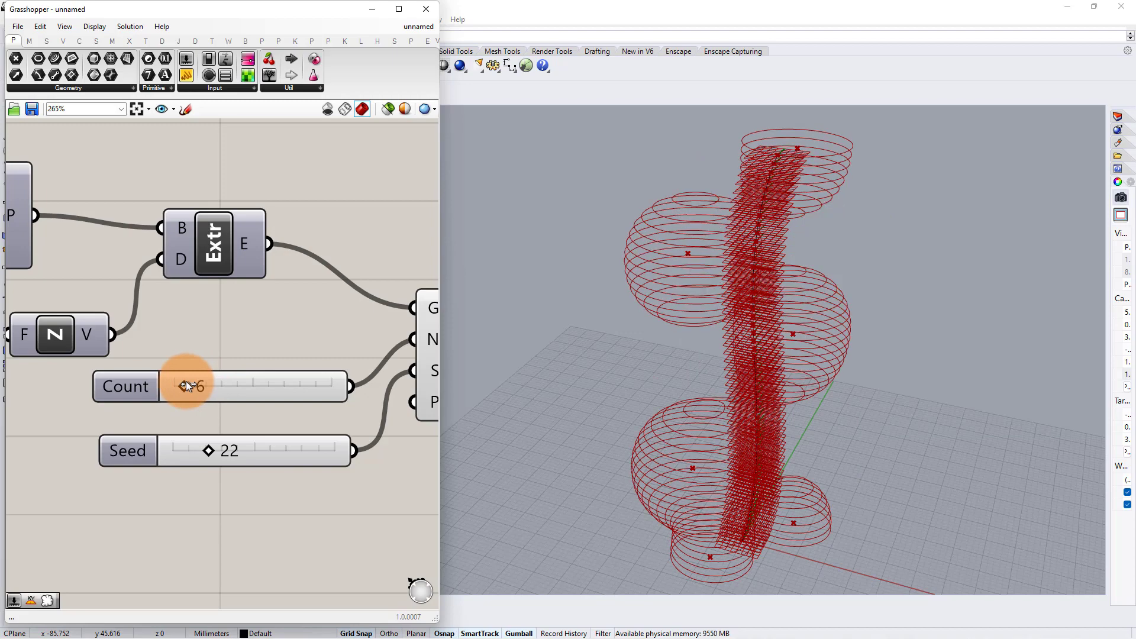
{"action": "mouse_move", "coordinate": [210, 450]}
{"action": "left_mouse_down"}
{"action": "mouse_move", "coordinate": [193, 448]}
{"action": "mouse_move", "coordinate": [215, 450]}
{"action": "left_mouse_up"}
{"action": "left_click_drag", "start_coordinate": [166, 445], "coordinate": [169, 445]}
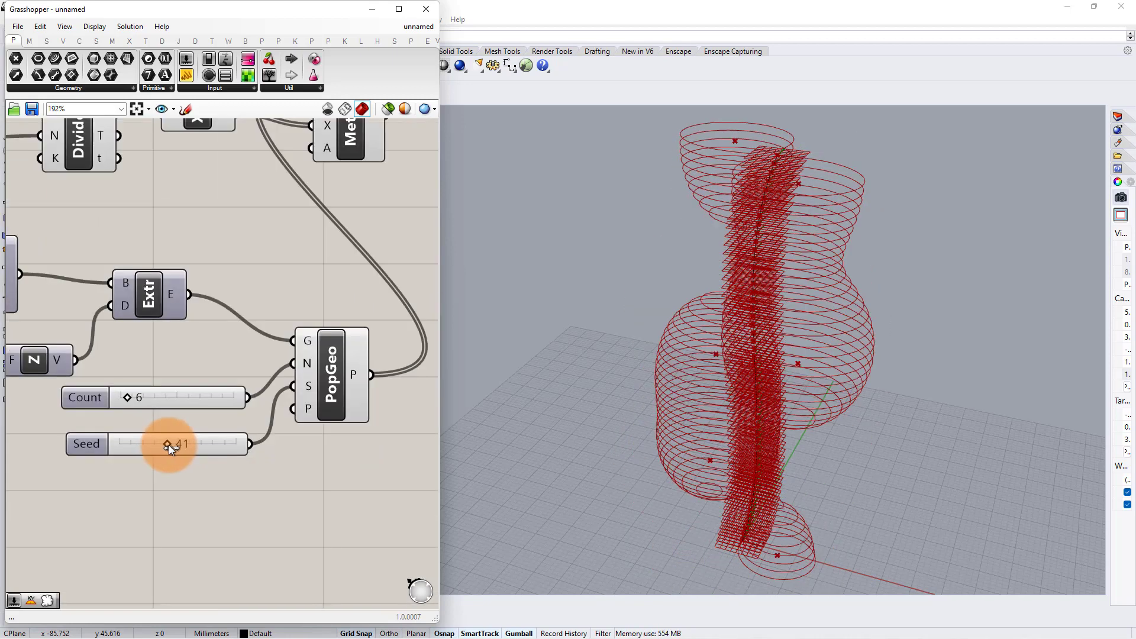
- Add a Rebuild Curve component after MetaBall and connect the MetaBall output to its curve input
{"action": "right_click_drag", "start_coordinate": [317, 197], "coordinate": [175, 320]}
{"action": "scroll", "coordinate": [256, 325], "scroll_direction": "up", "scroll_amount": 2}
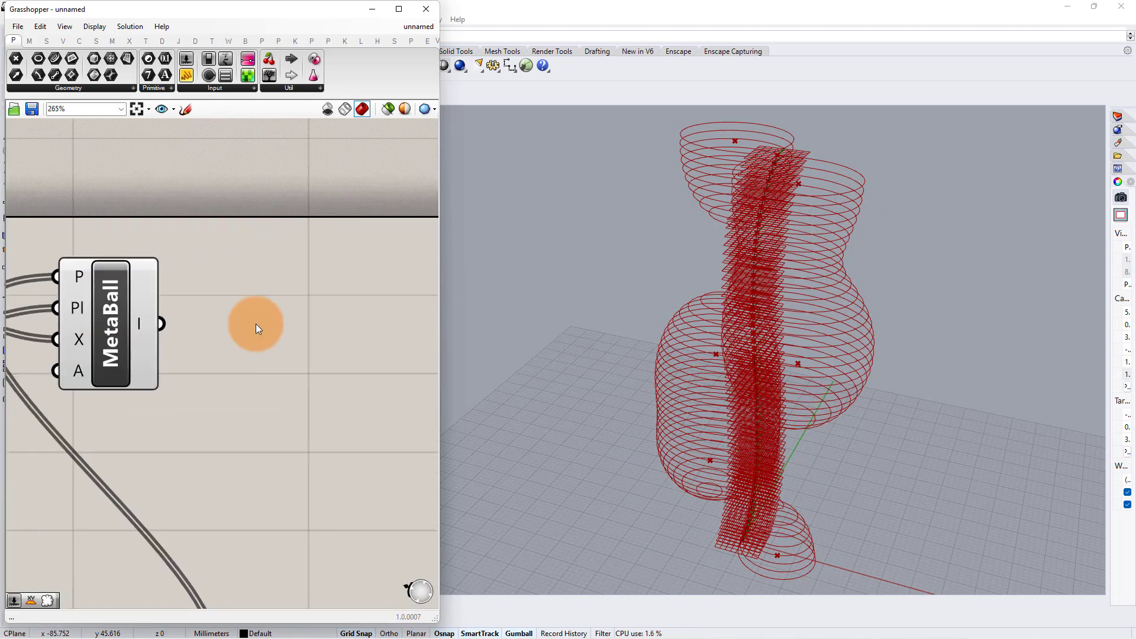
{"action": "double_click", "coordinate": [255, 324]}
{"action": "type", "text": "rebui"}
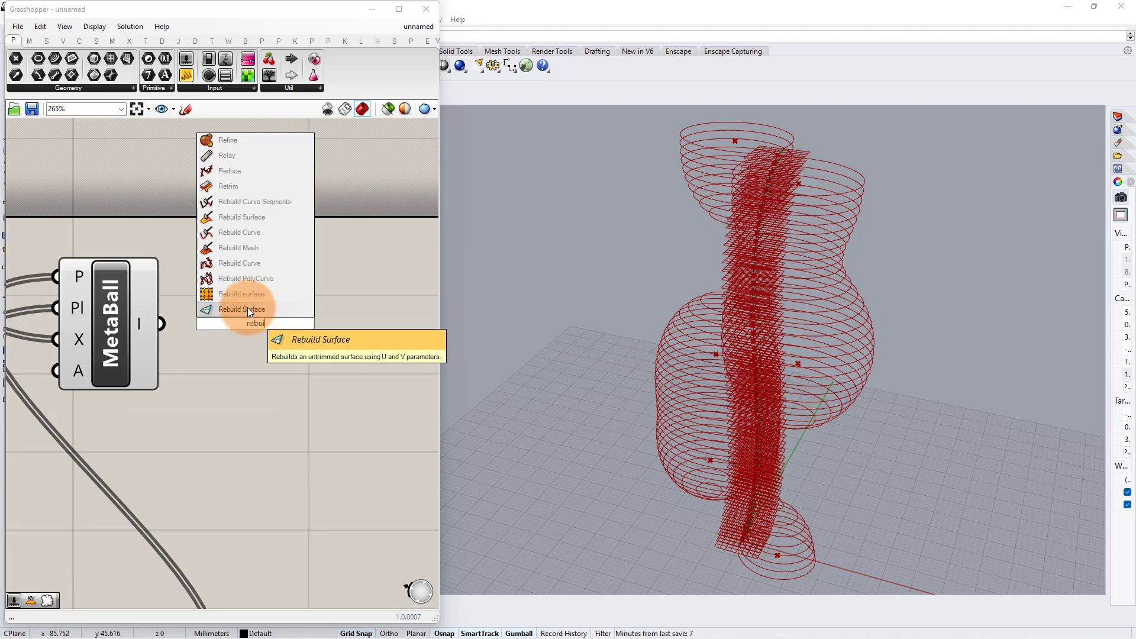
{"action": "left_click", "coordinate": [231, 262]}
{"action": "left_click_drag", "start_coordinate": [319, 310], "coordinate": [382, 308]}
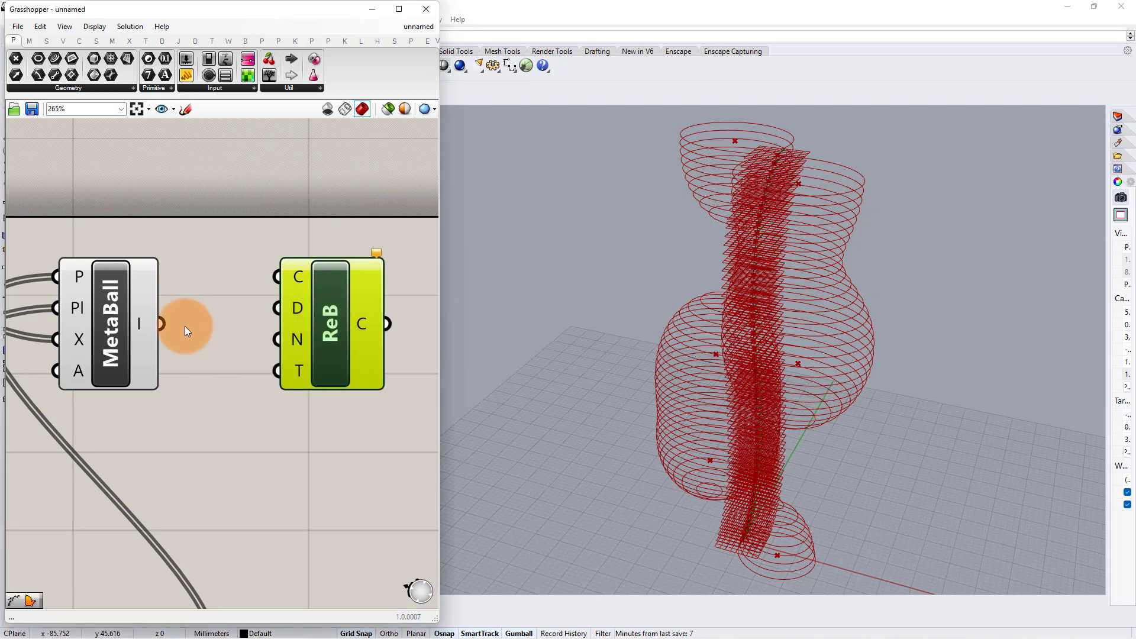
{"action": "left_click_drag", "start_coordinate": [293, 270], "coordinate": [294, 273]}
{"action": "right_click_drag", "start_coordinate": [307, 294], "coordinate": [225, 297]}
{"action": "scroll", "coordinate": [225, 295], "scroll_direction": "down", "scroll_amount": 1}
{"action": "left_click_drag", "start_coordinate": [237, 324], "coordinate": [240, 347]}
{"action": "left_click", "coordinate": [356, 297]}
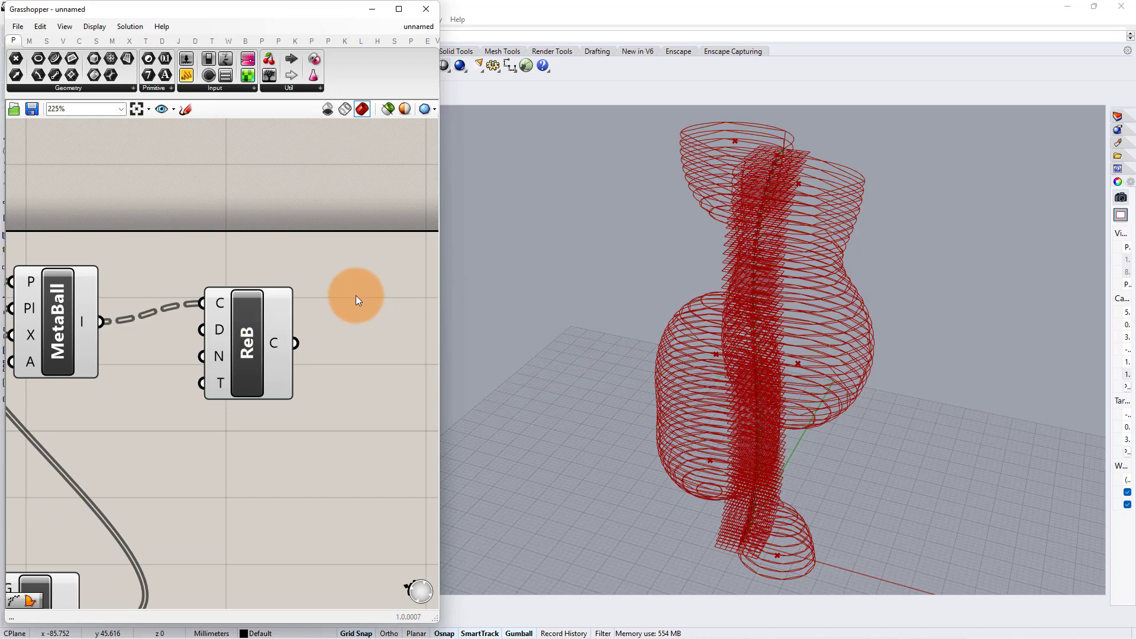
- Add a Boundary Surfaces component and connect the rebuilt curves to its edges input
{"action": "right_click_drag", "start_coordinate": [356, 296], "coordinate": [254, 305]}
{"action": "double_click", "coordinate": [257, 346]}
{"action": "type", "text": "bou"}
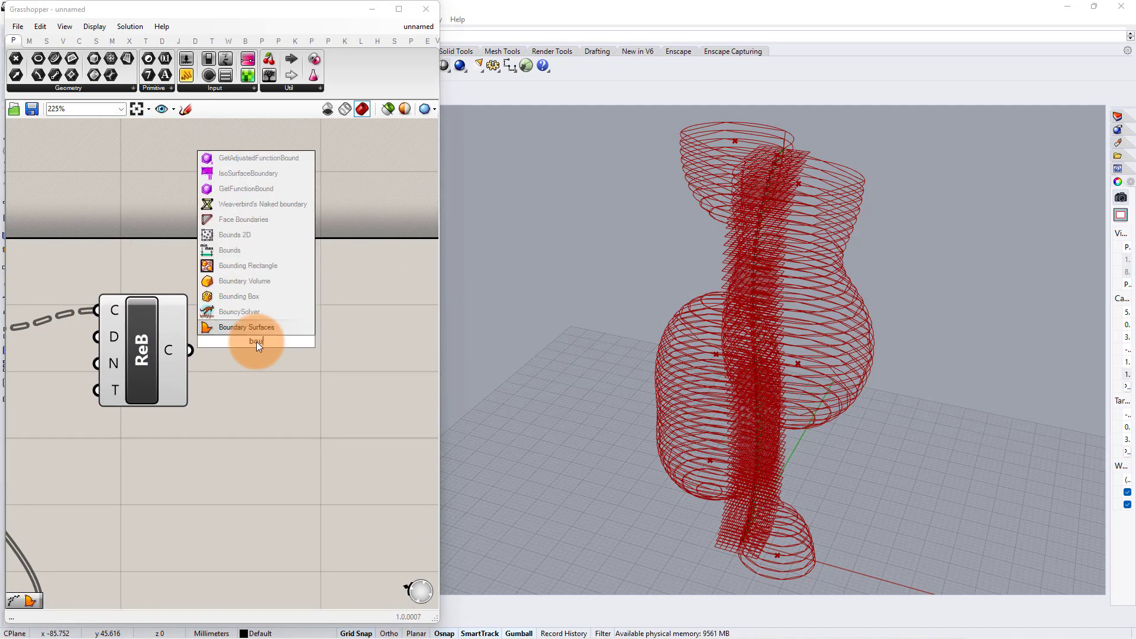
{"action": "left_click", "coordinate": [219, 327]}
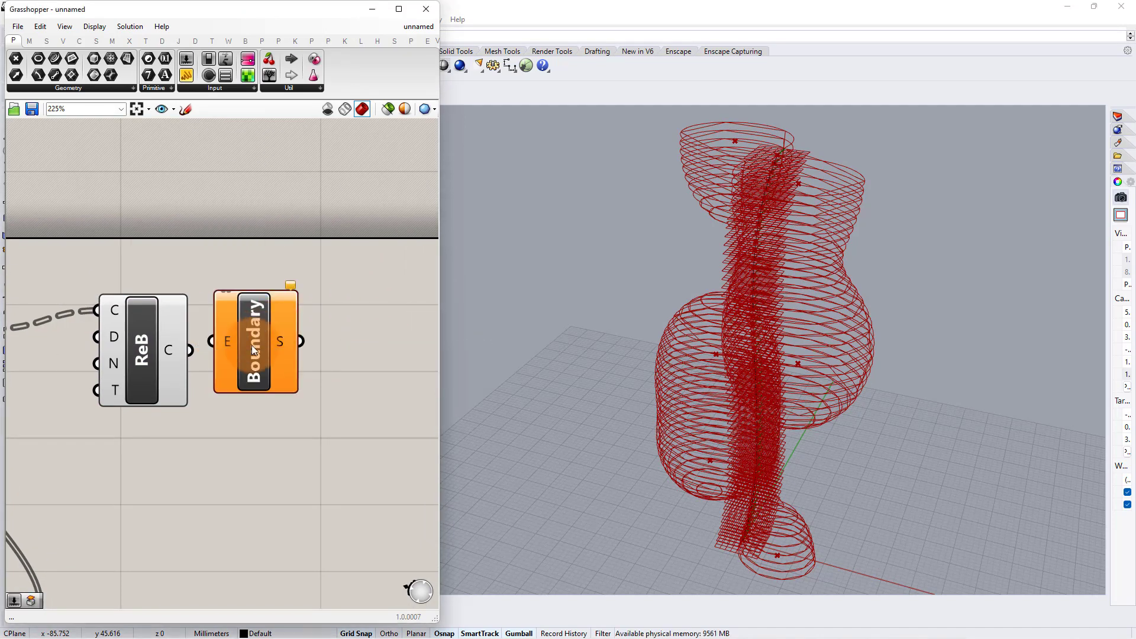
{"action": "left_click_drag", "start_coordinate": [239, 344], "coordinate": [240, 345]}
{"action": "right_click_drag", "start_coordinate": [312, 338], "coordinate": [262, 334]}
{"action": "left_click", "coordinate": [184, 310]}
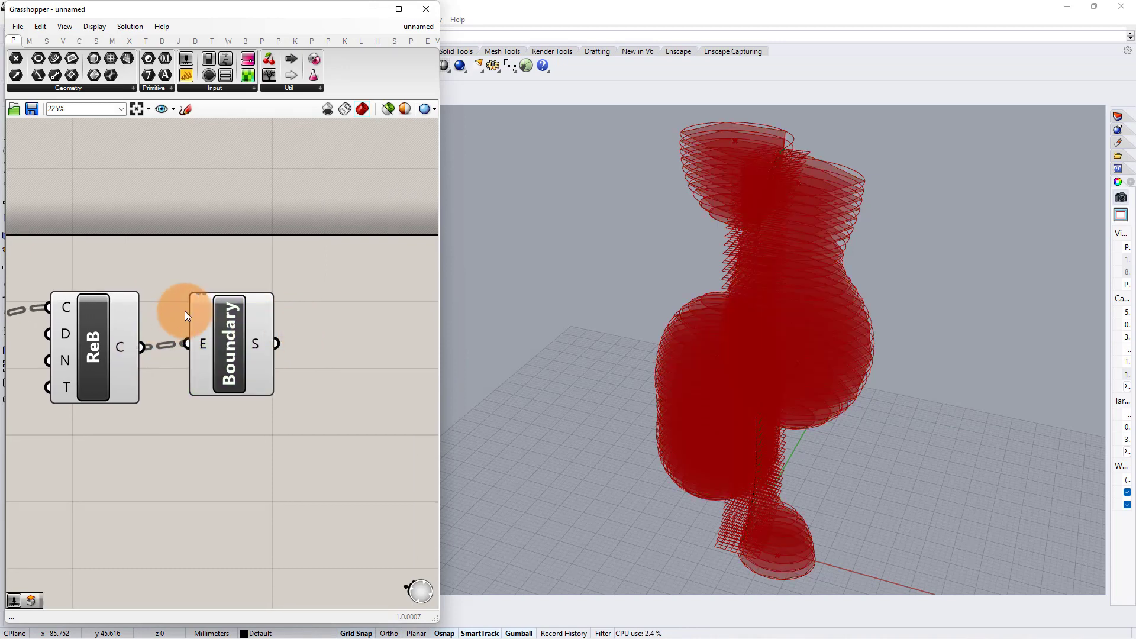
- Hide the preview of the components upstream of Boundary Surfaces, including MetaBall, Rebuild Curve and Populate Geometry
{"action": "right_click_drag", "start_coordinate": [210, 300], "coordinate": [353, 279]}
{"action": "scroll", "coordinate": [353, 279], "scroll_direction": "down", "scroll_amount": 2}
{"action": "scroll", "coordinate": [329, 271], "scroll_direction": "down", "scroll_amount": 2}
{"action": "left_click_drag", "start_coordinate": [310, 233], "coordinate": [64, 454]}
{"action": "middle_click", "coordinate": [93, 436]}
{"action": "left_click", "coordinate": [136, 419]}
- Add an Extrude component with the boundary surfaces as its base and a Unit Z vector as its direction
{"action": "scroll", "coordinate": [334, 300], "scroll_direction": "up", "scroll_amount": 6}
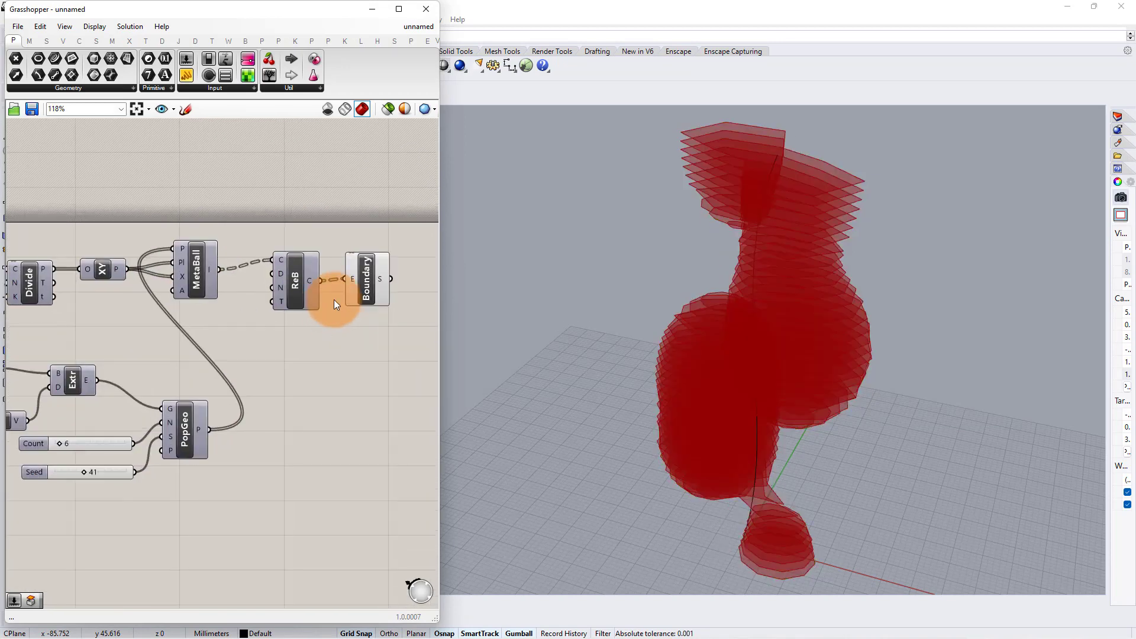
{"action": "double_click", "coordinate": [285, 321]}
{"action": "type", "text": "extr"}
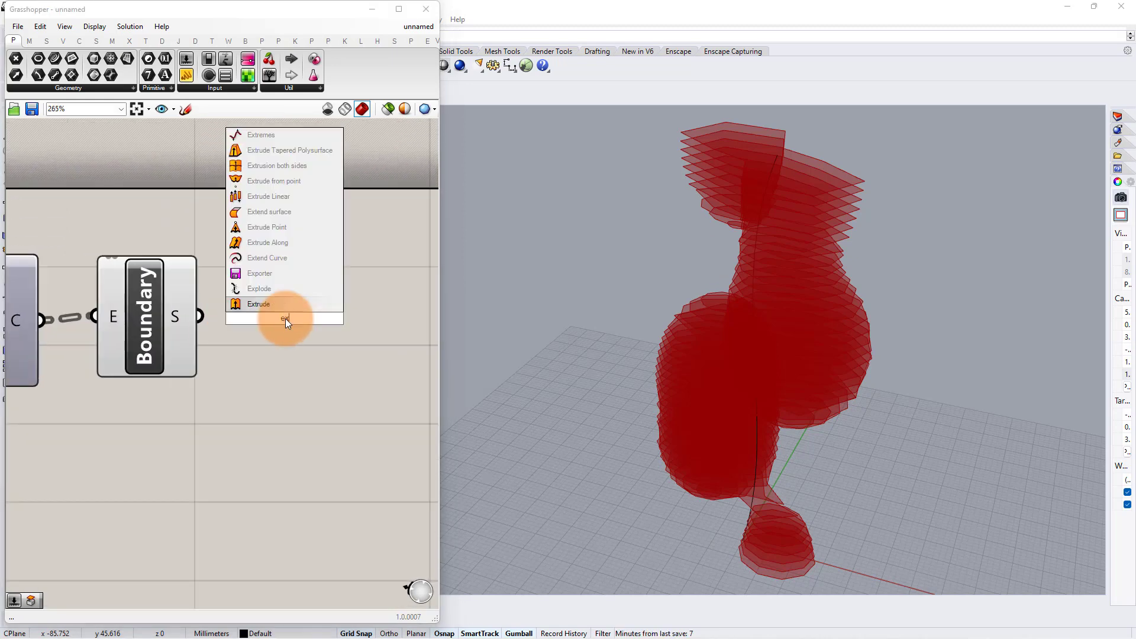
{"action": "left_click", "coordinate": [260, 306]}
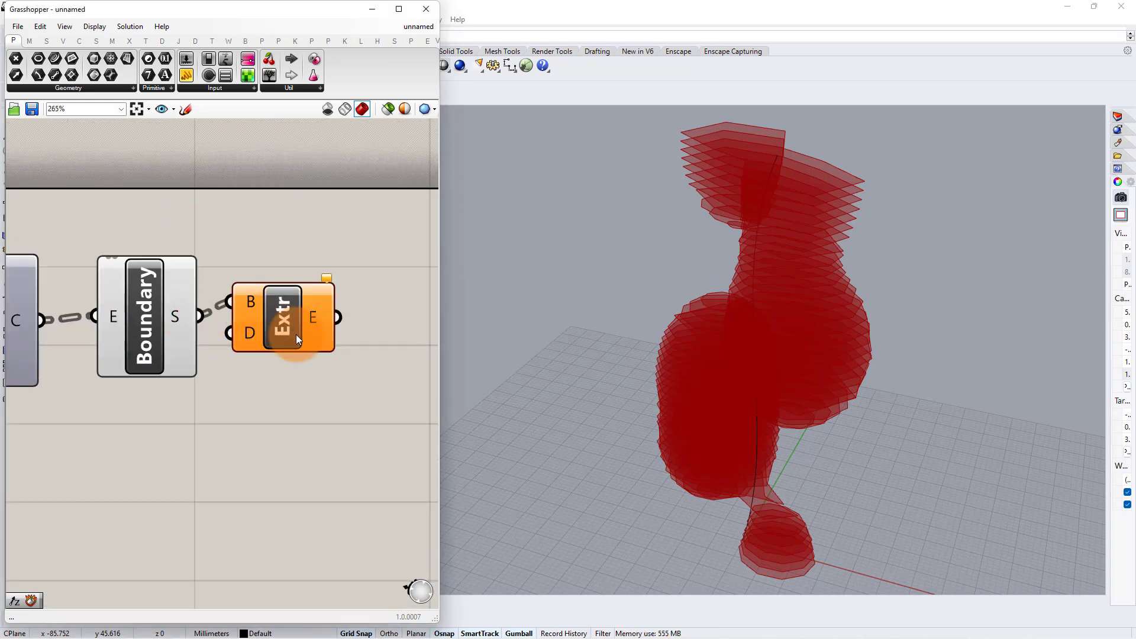
{"action": "left_click_drag", "start_coordinate": [296, 335], "coordinate": [347, 374]}
{"action": "double_click", "coordinate": [299, 435]}
{"action": "left_click", "coordinate": [297, 432]}
{"action": "left_click_drag", "start_coordinate": [290, 440], "coordinate": [232, 443]}
{"action": "scroll", "coordinate": [295, 324], "scroll_direction": "down", "scroll_amount": 2}
- Add a Custom Preview component and connect the Extrude output of the boundary surfaces to its geometry input
{"action": "right_click_drag", "start_coordinate": [302, 319], "coordinate": [193, 319]}
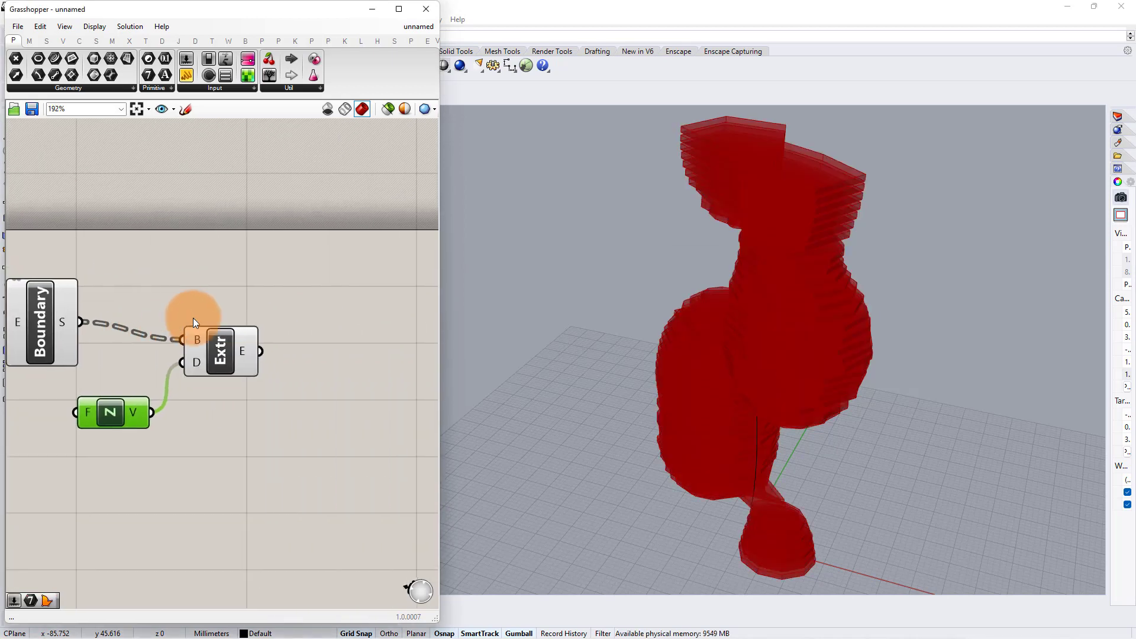
{"action": "right_click", "coordinate": [320, 357]}
{"action": "left_click", "coordinate": [333, 331]}
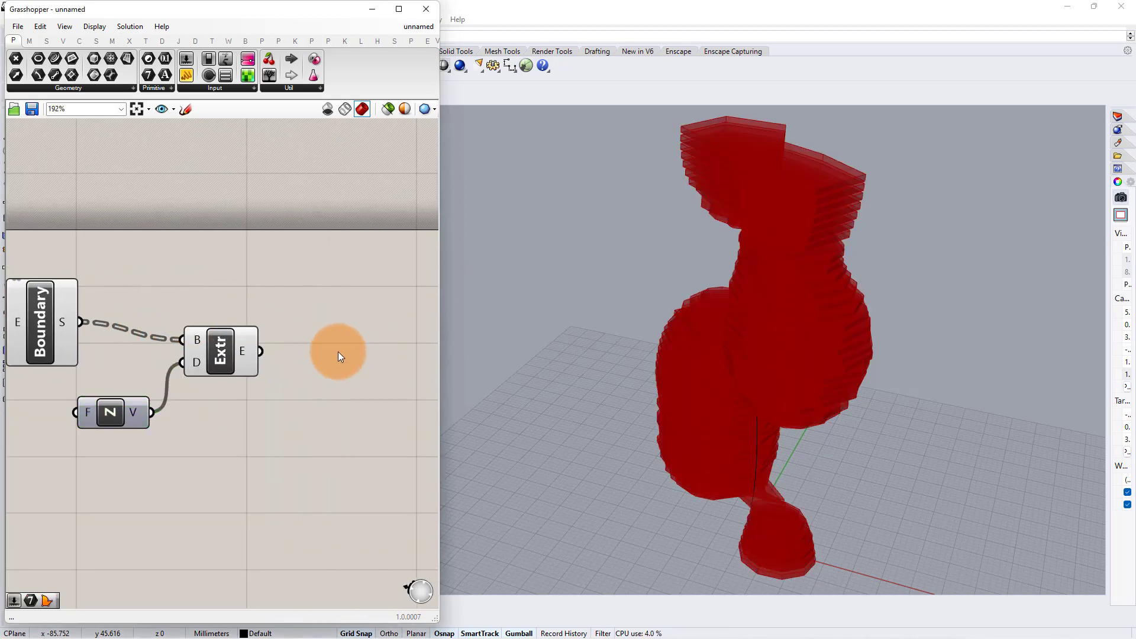
{"action": "double_click", "coordinate": [338, 353]}
{"action": "type", "text": "cus"}
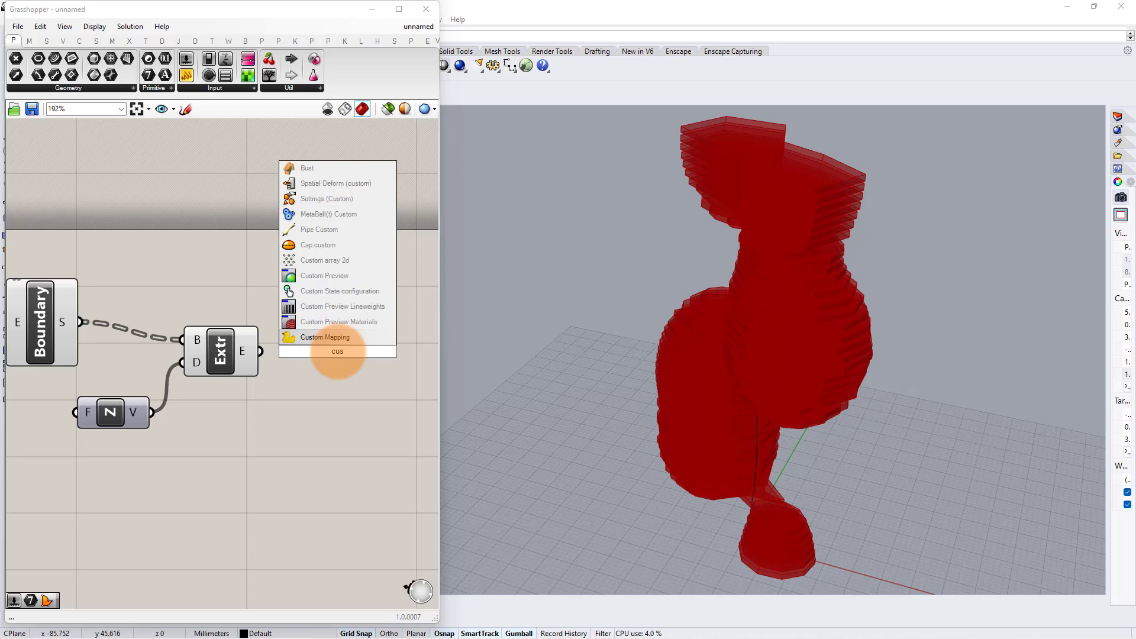
{"action": "left_click", "coordinate": [317, 276]}
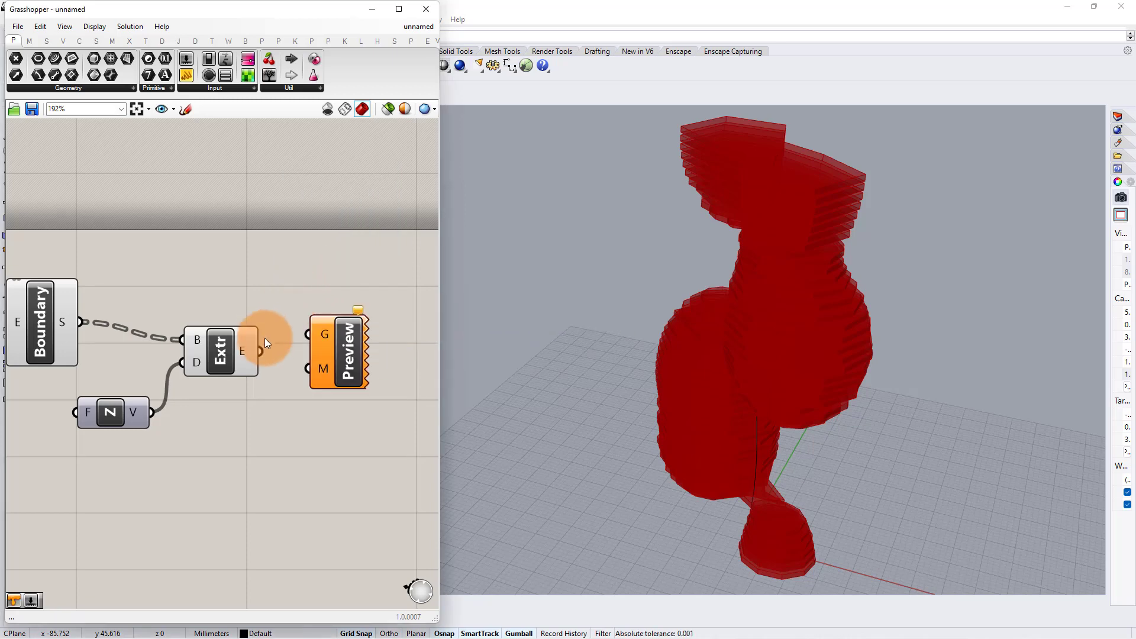
{"action": "left_click_drag", "start_coordinate": [264, 339], "coordinate": [360, 378]}
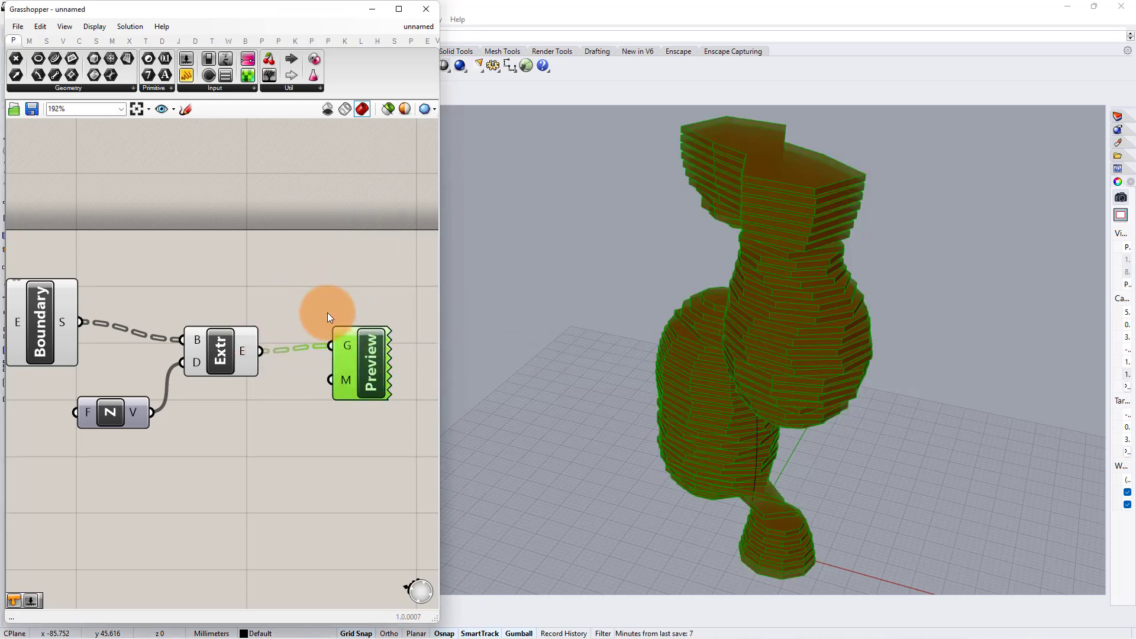
{"action": "left_click", "coordinate": [321, 328]}
- Change the preview mesh quality setting and inspect the extruded layers up close
{"action": "right_click_drag", "start_coordinate": [593, 329], "coordinate": [765, 326]}
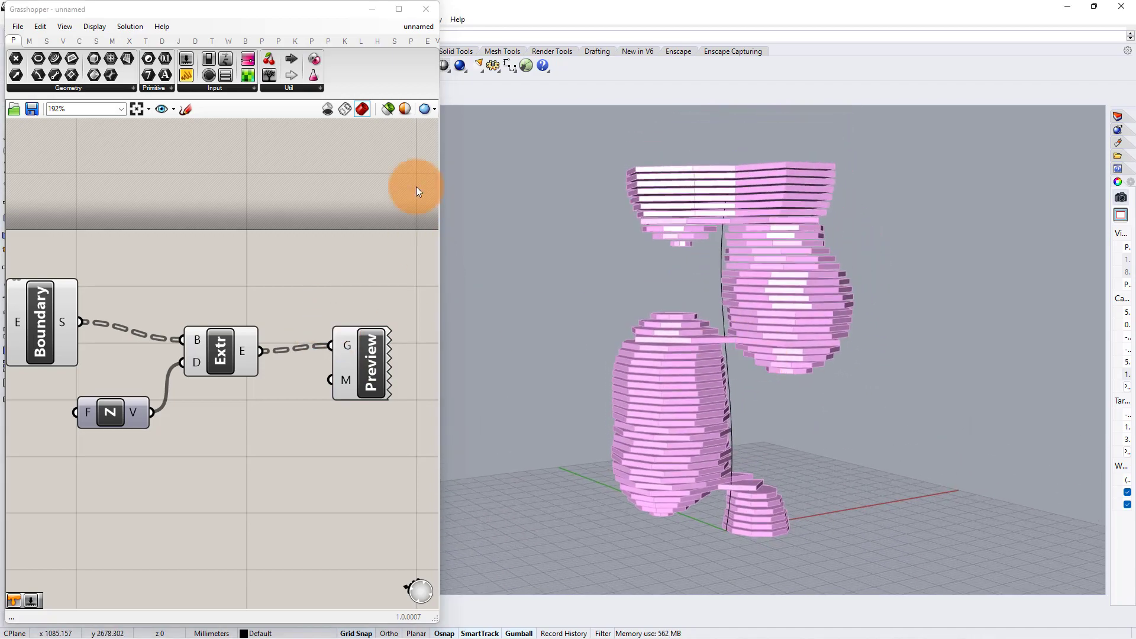
{"action": "left_click", "coordinate": [426, 113]}
{"action": "left_click", "coordinate": [433, 160]}
{"action": "right_click_drag", "start_coordinate": [679, 254], "coordinate": [696, 298]}
{"action": "scroll", "coordinate": [695, 298], "scroll_direction": "up", "scroll_amount": 4}
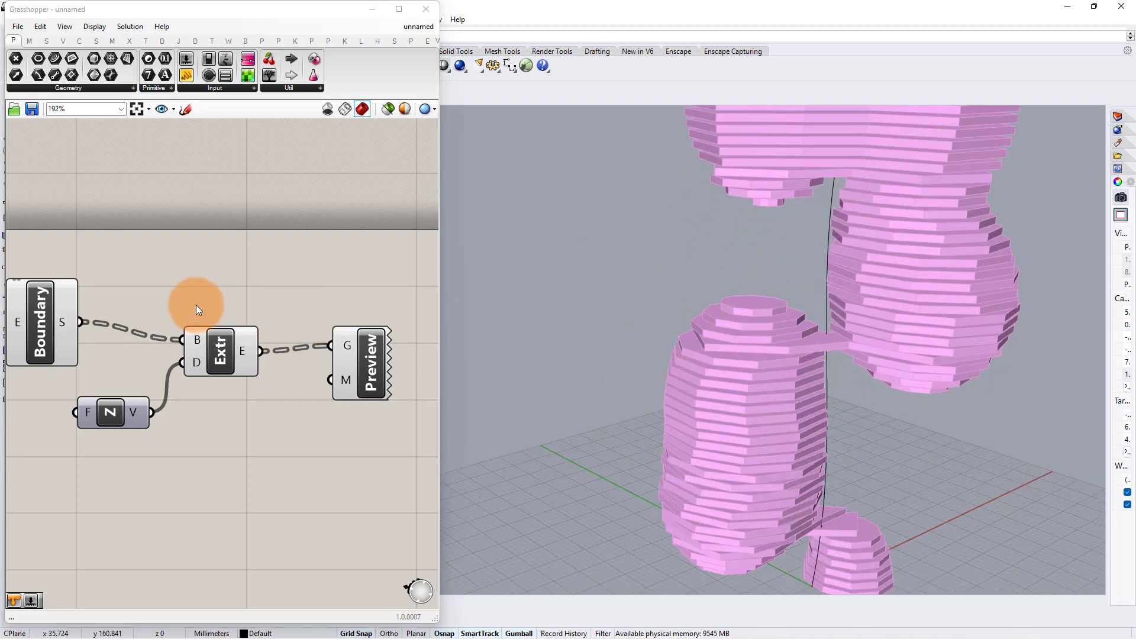
- Add a number slider with a value of 10 and connect it to the Rebuild Curve degree input
{"action": "right_click_drag", "start_coordinate": [196, 304], "coordinate": [325, 266]}
{"action": "scroll", "coordinate": [109, 294], "scroll_direction": "up", "scroll_amount": 2}
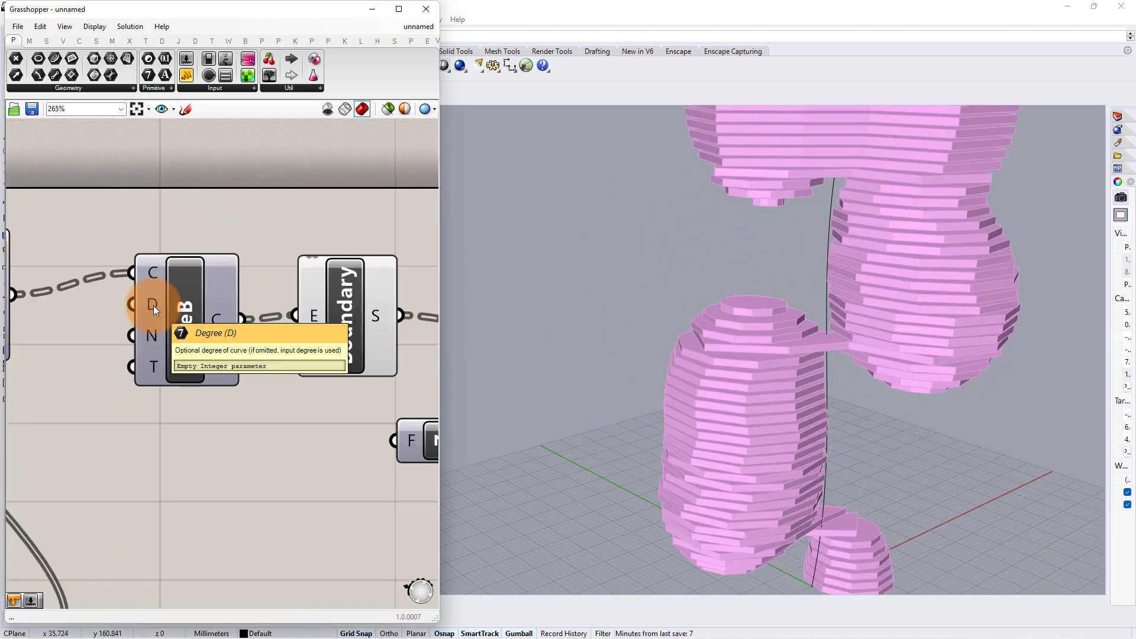
{"action": "left_click_drag", "start_coordinate": [188, 370], "coordinate": [212, 407]}
{"action": "right_click_drag", "start_coordinate": [201, 359], "coordinate": [317, 321]}
{"action": "left_click", "coordinate": [120, 366]}
{"action": "double_click", "coordinate": [120, 365]}
{"action": "type", "text": "10"}
{"action": "key", "text": "Return"}
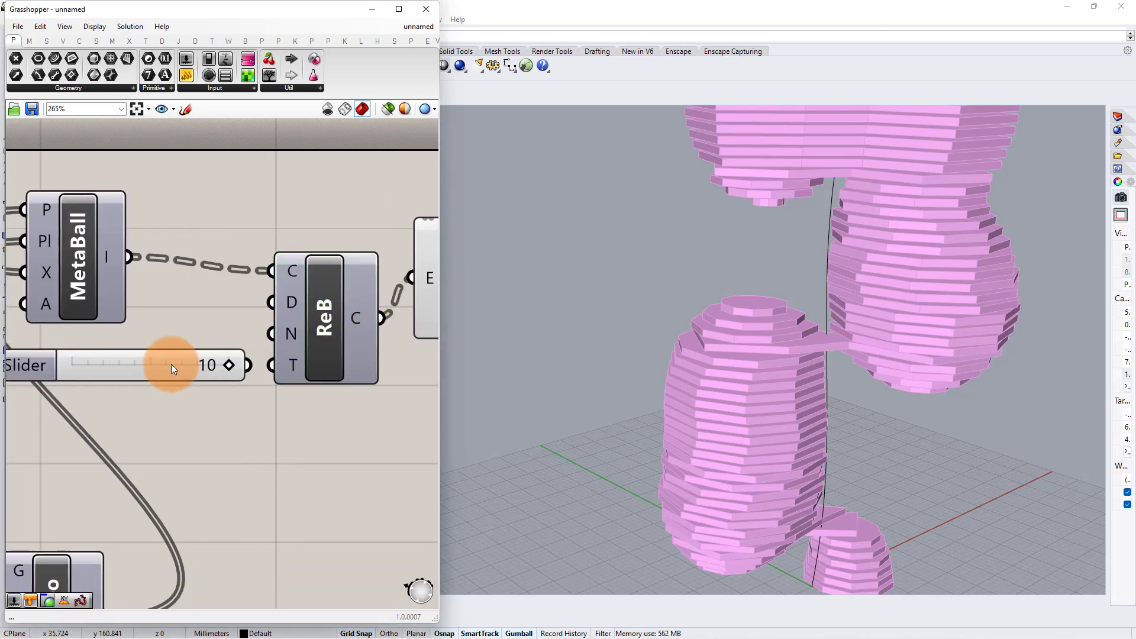
{"action": "left_click_drag", "start_coordinate": [257, 300], "coordinate": [271, 302]}
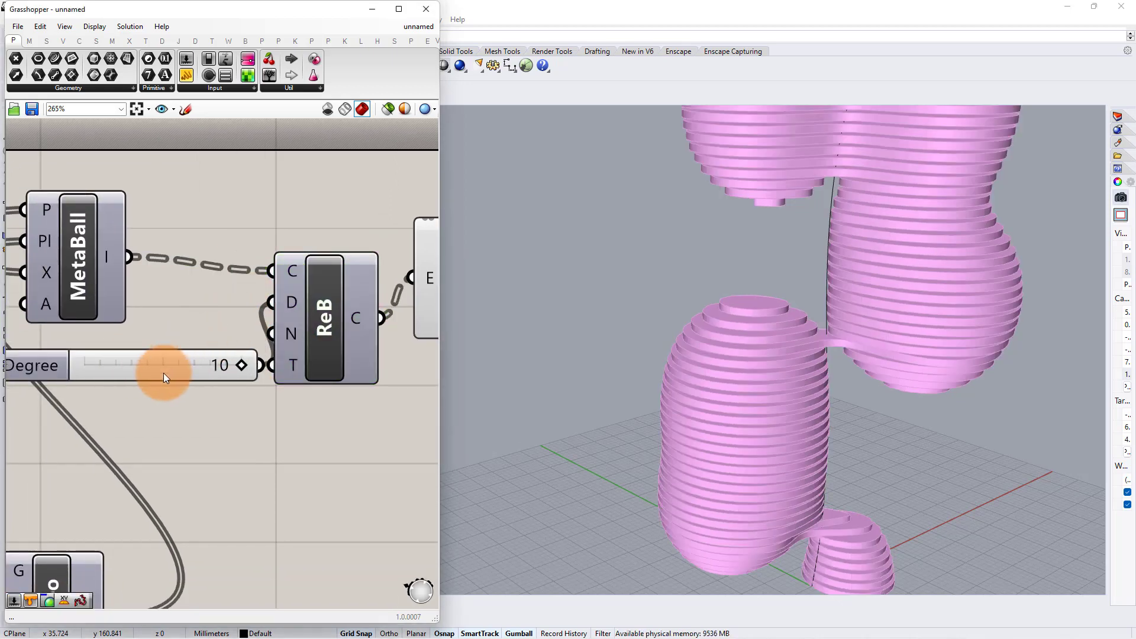
- Set the Degree slider to 9 and move it clear of the Rebuild Curve component
{"action": "mouse_move", "coordinate": [623, 379]}
{"action": "right_mouse_down"}
{"action": "mouse_move", "coordinate": [653, 376]}
{"action": "mouse_move", "coordinate": [622, 363]}
{"action": "right_mouse_up"}
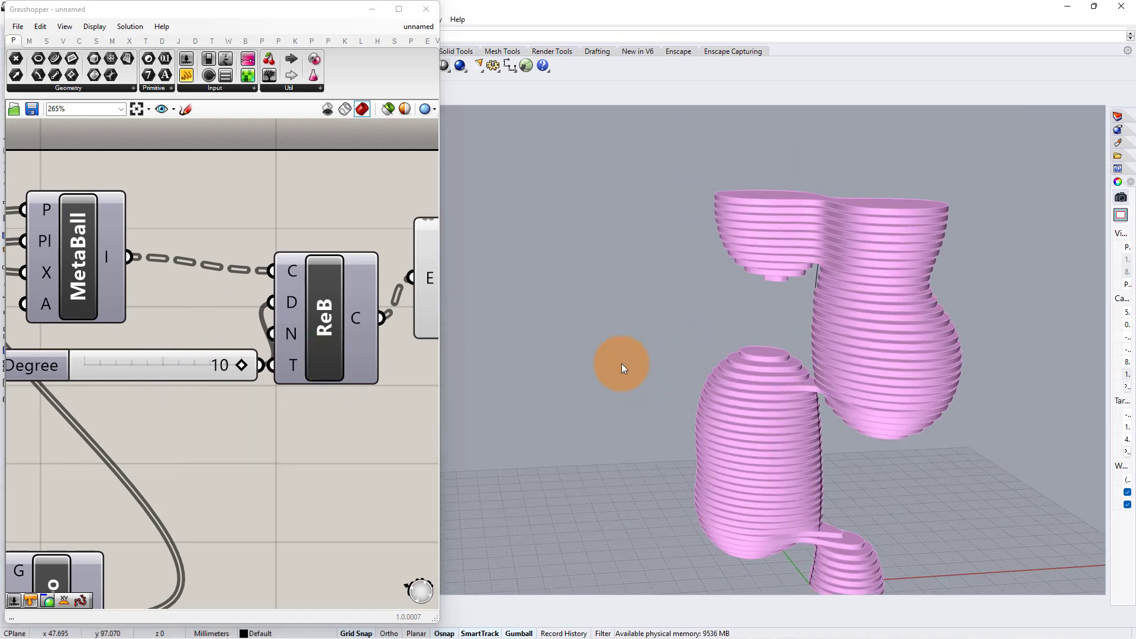
{"action": "left_click_drag", "start_coordinate": [241, 363], "coordinate": [226, 365]}
{"action": "left_click_drag", "start_coordinate": [143, 362], "coordinate": [129, 360]}
- Set the Populate Geometry Count slider to 10 and view the layered form from another angle
{"action": "scroll", "coordinate": [155, 328], "scroll_direction": "down", "scroll_amount": 2}
{"action": "left_click", "coordinate": [128, 440]}
{"action": "right_click_drag", "start_coordinate": [128, 441], "coordinate": [251, 404]}
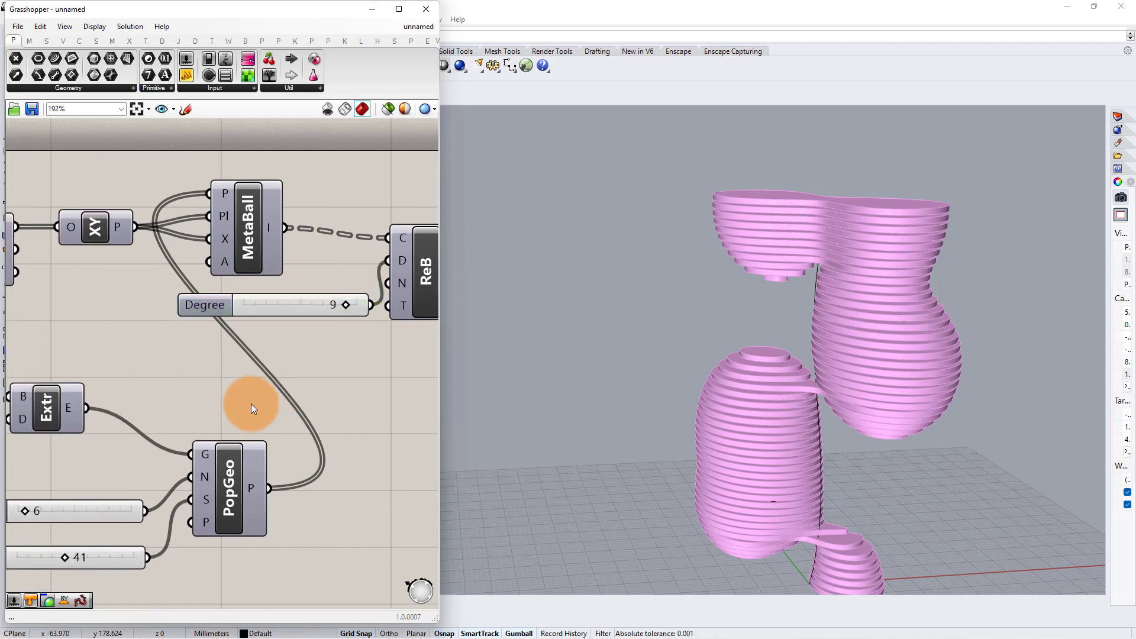
{"action": "right_click_drag", "start_coordinate": [151, 419], "coordinate": [283, 356]}
{"action": "scroll", "coordinate": [121, 495], "scroll_direction": "up", "scroll_amount": 3}
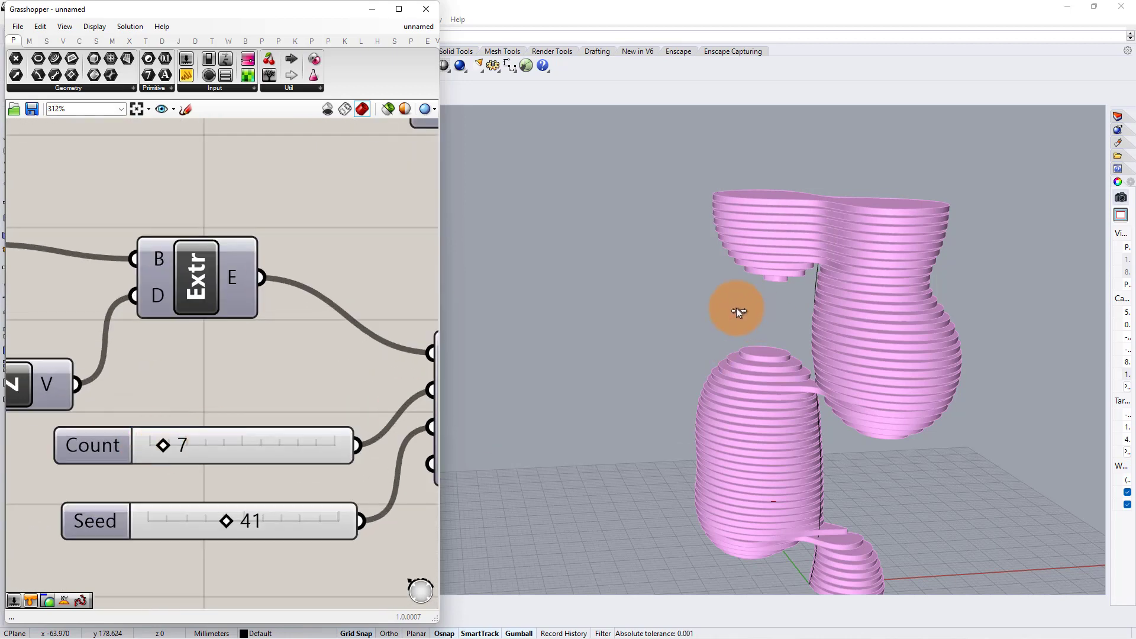
{"action": "scroll", "coordinate": [749, 331], "scroll_direction": "down", "scroll_amount": 2}
{"action": "right_click_drag", "start_coordinate": [752, 364], "coordinate": [783, 381]}
{"action": "scroll", "coordinate": [839, 442], "scroll_direction": "up", "scroll_amount": 2}
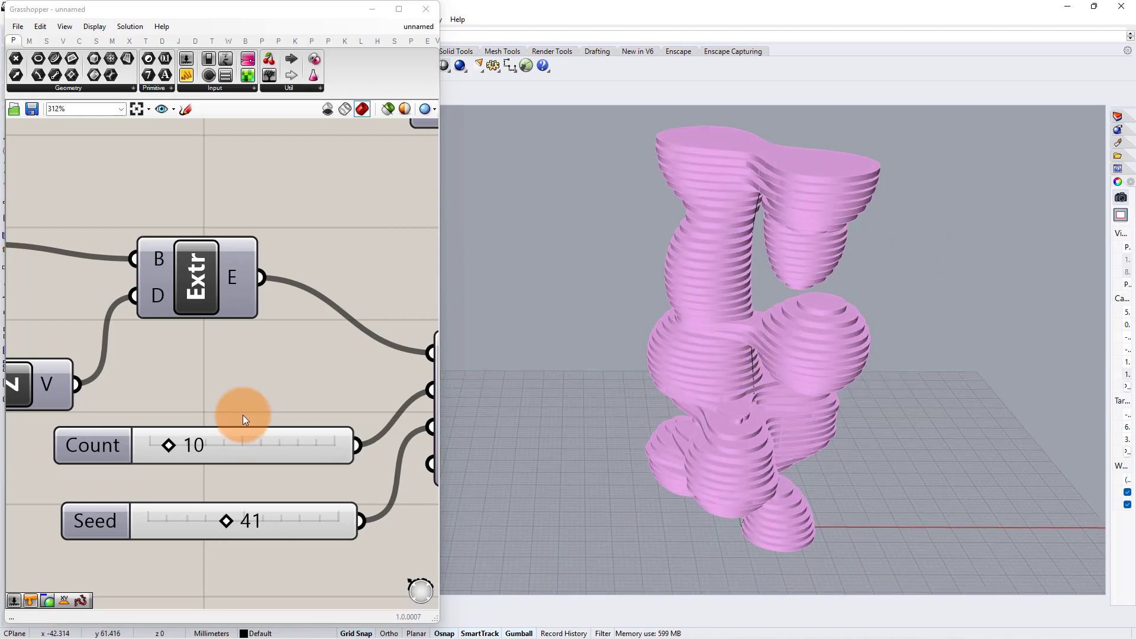
- Set the Populate Geometry Seed slider to 15 and view the layered form from a lower angle
{"action": "left_click_drag", "start_coordinate": [232, 523], "coordinate": [179, 524]}
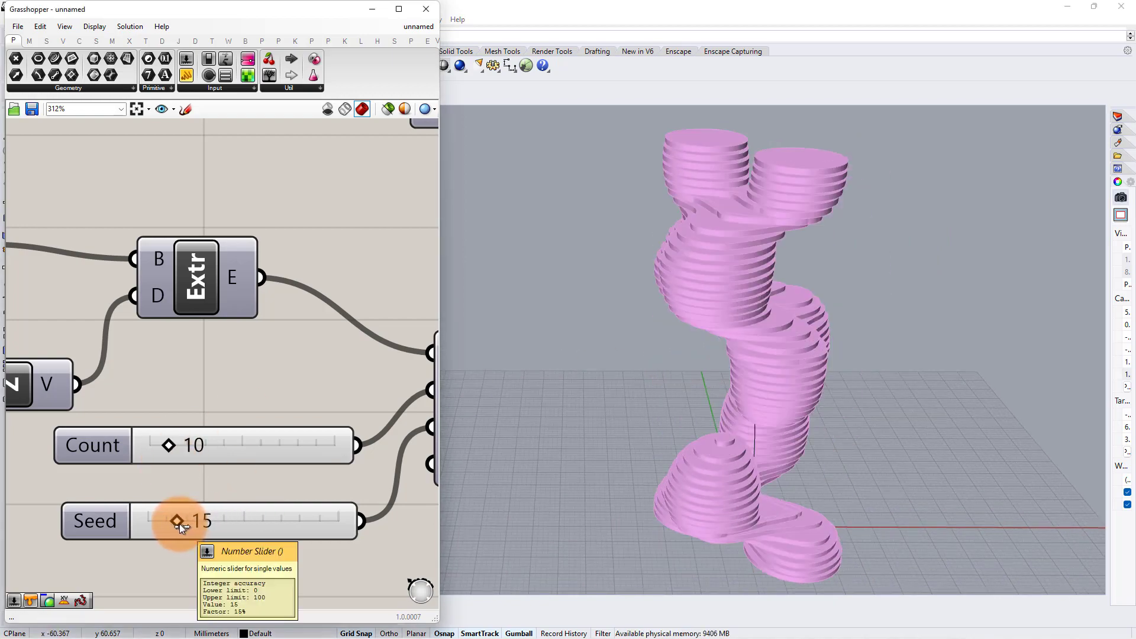
{"action": "right_click_drag", "start_coordinate": [771, 420], "coordinate": [770, 410]}
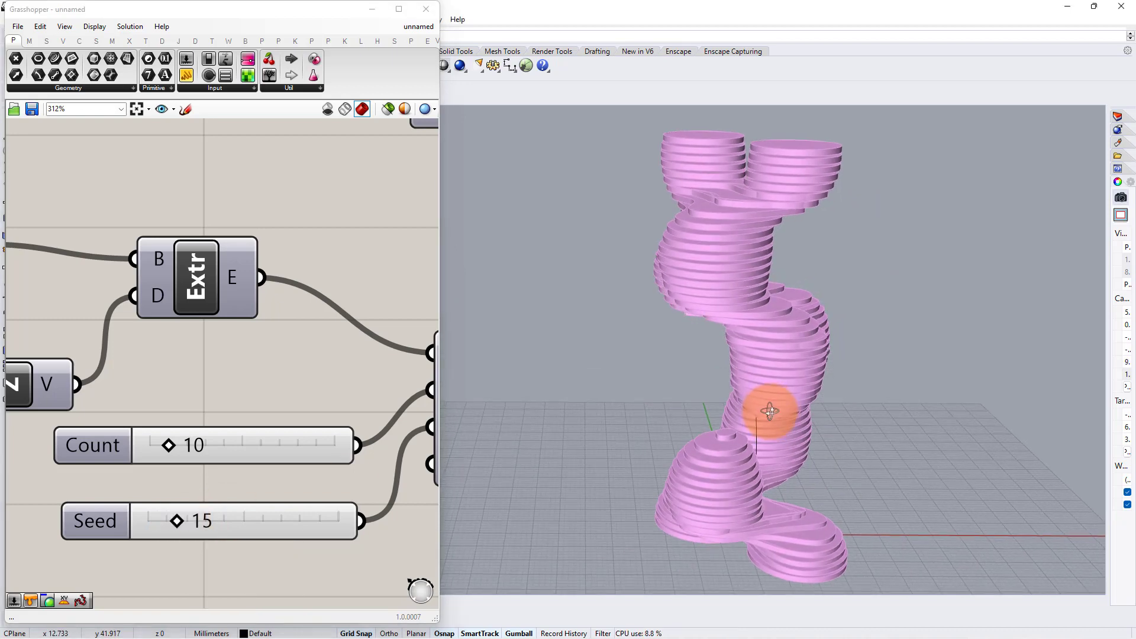
{"action": "left_click", "coordinate": [180, 521]}
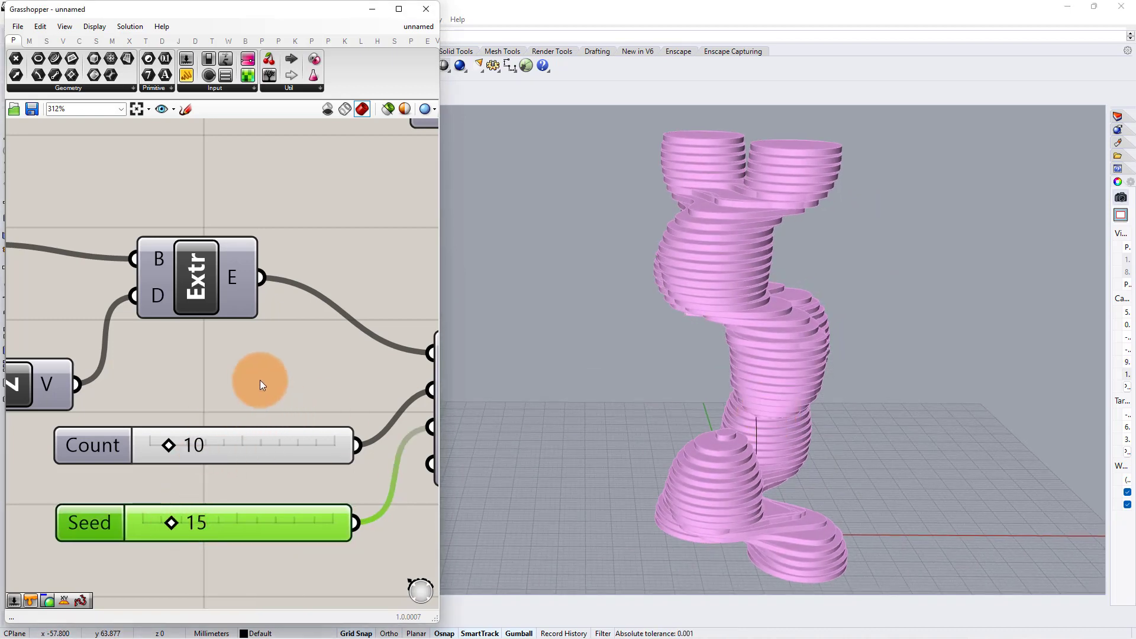
- Set the extrusion Factor slider of the Unit Z vector to 51 and orbit around the form
{"action": "scroll", "coordinate": [260, 379], "scroll_direction": "down", "scroll_amount": 1}
{"action": "right_click_drag", "start_coordinate": [260, 379], "coordinate": [431, 374]}
{"action": "right_click_drag", "start_coordinate": [132, 348], "coordinate": [324, 384]}
{"action": "scroll", "coordinate": [164, 392], "scroll_direction": "down", "scroll_amount": 2}
{"action": "right_click_drag", "start_coordinate": [209, 371], "coordinate": [214, 386]}
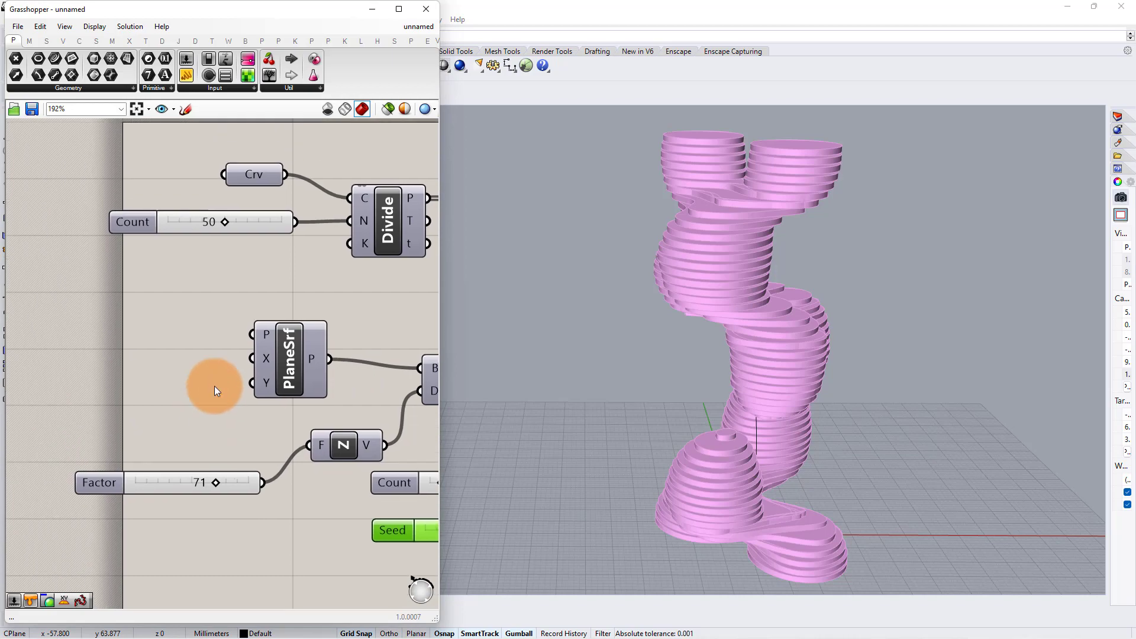
{"action": "scroll", "coordinate": [212, 473], "scroll_direction": "up", "scroll_amount": 2}
{"action": "mouse_move", "coordinate": [192, 492]}
{"action": "left_mouse_down"}
{"action": "mouse_move", "coordinate": [175, 491]}
{"action": "mouse_move", "coordinate": [184, 488]}
{"action": "left_mouse_up"}
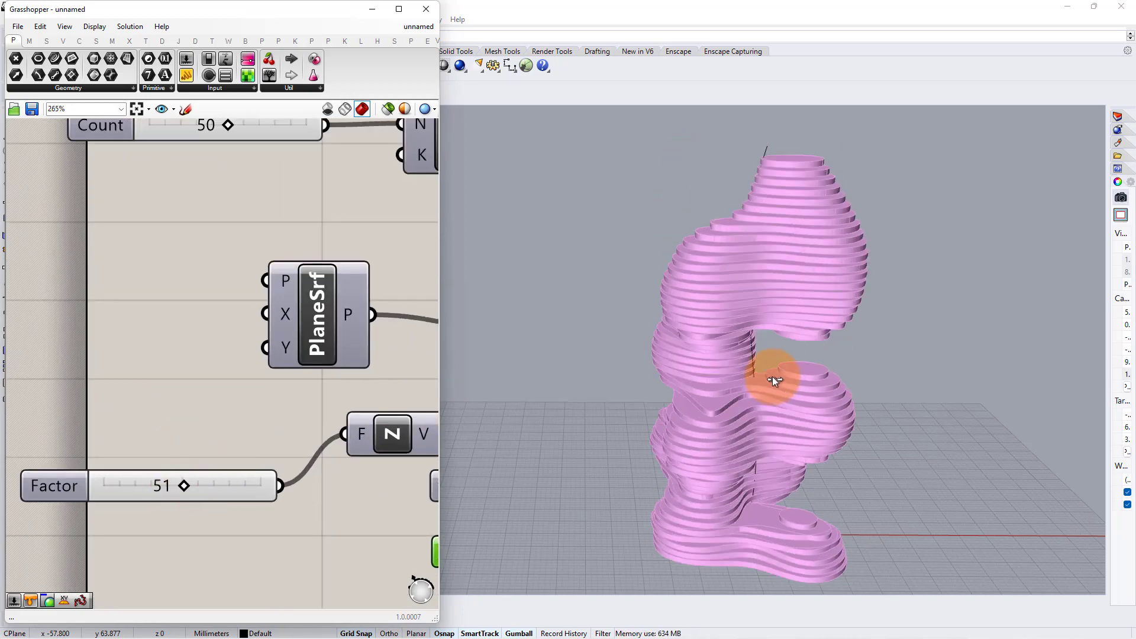
{"action": "mouse_move", "coordinate": [772, 377]}
{"action": "right_mouse_down"}
{"action": "mouse_move", "coordinate": [756, 335]}
{"action": "mouse_move", "coordinate": [727, 371]}
{"action": "mouse_move", "coordinate": [699, 371]}
{"action": "mouse_move", "coordinate": [779, 373]}
{"action": "right_mouse_up"}
{"action": "scroll", "coordinate": [247, 295], "scroll_direction": "down", "scroll_amount": 3}
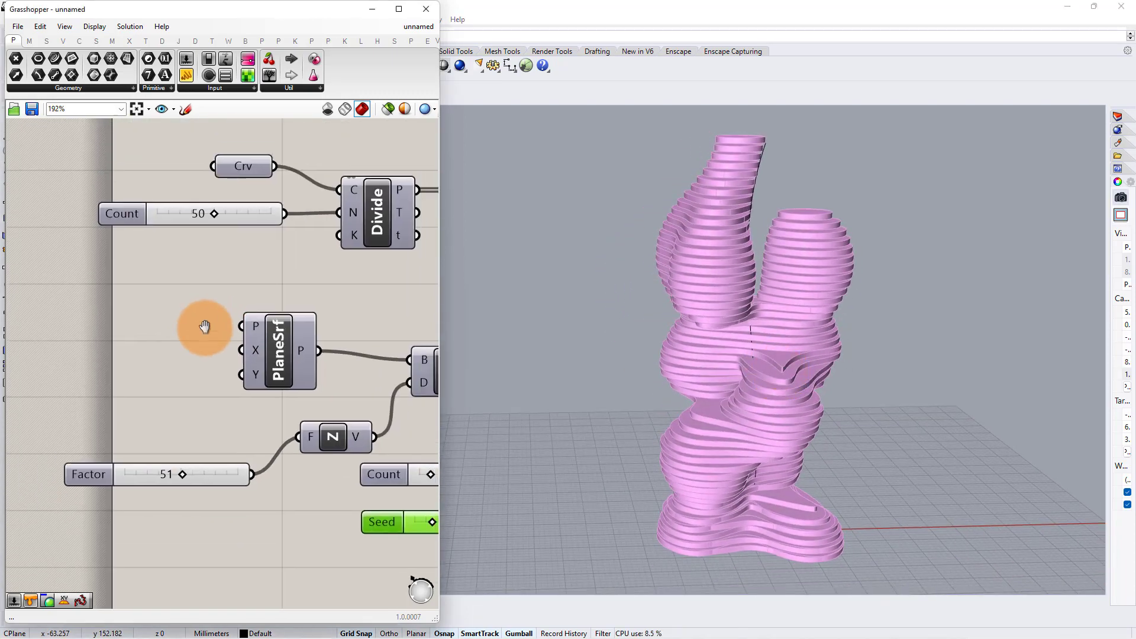
- Set the Unit Z Factor slider to 81 for a taller population box
{"action": "scroll", "coordinate": [216, 229], "scroll_direction": "up", "scroll_amount": 4}
{"action": "left_click_drag", "start_coordinate": [198, 245], "coordinate": [211, 280]}
{"action": "scroll", "coordinate": [207, 308], "scroll_direction": "down", "scroll_amount": 4}
{"action": "scroll", "coordinate": [155, 402], "scroll_direction": "up", "scroll_amount": 3}
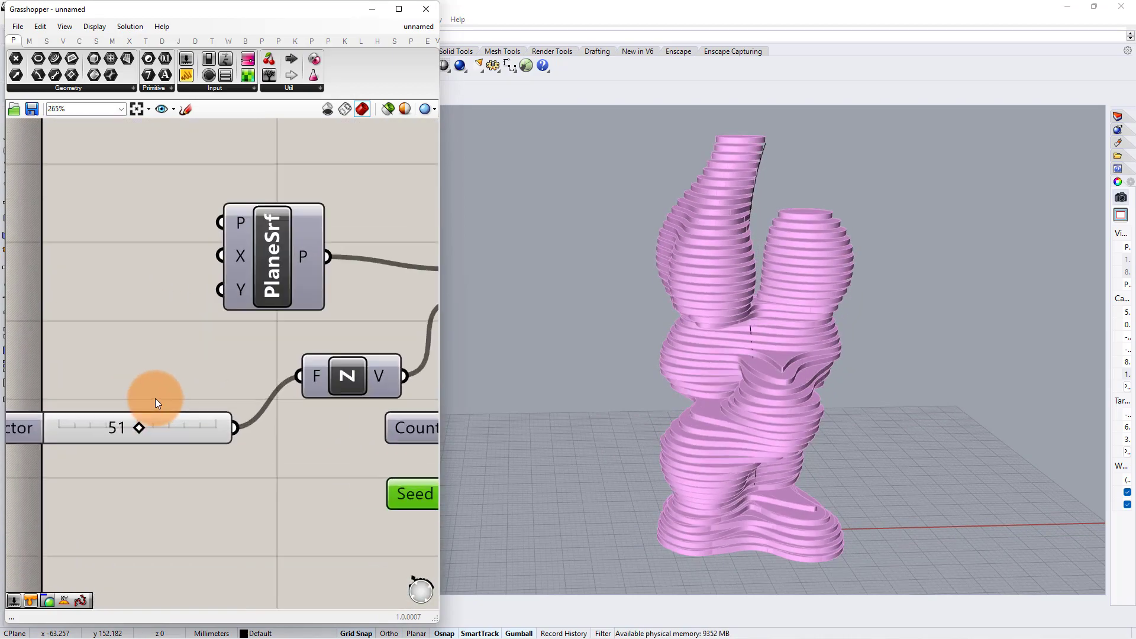
{"action": "left_click_drag", "start_coordinate": [136, 427], "coordinate": [186, 420]}
{"action": "scroll", "coordinate": [193, 336], "scroll_direction": "down", "scroll_amount": 3}
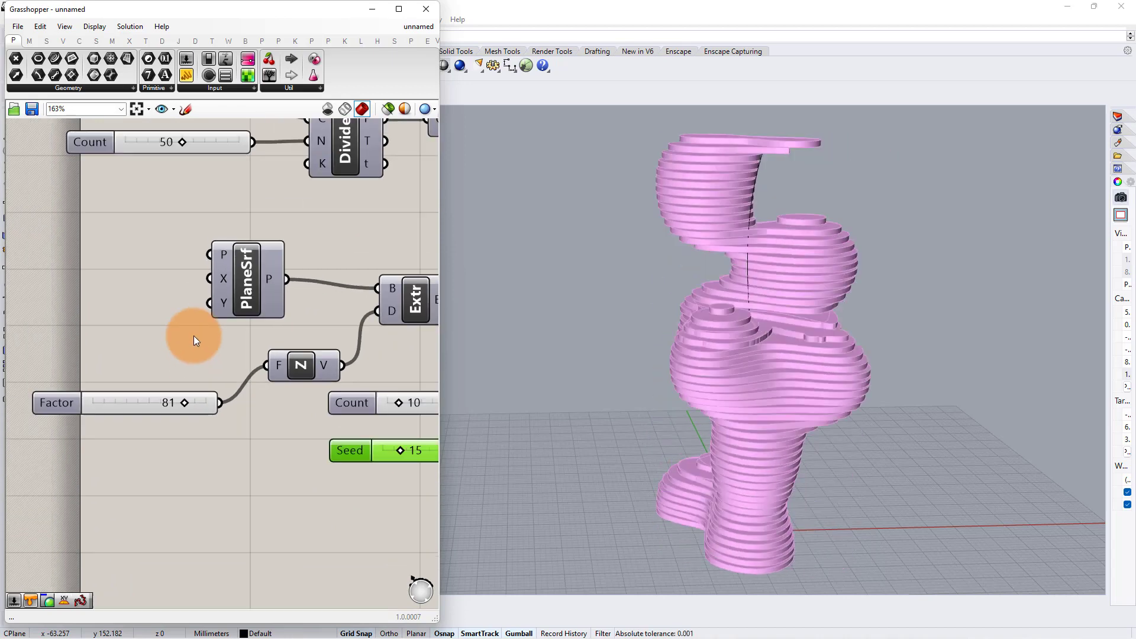
- Set the Unit Z Factor slider to 49
{"action": "scroll", "coordinate": [186, 389], "scroll_direction": "up", "scroll_amount": 2}
{"action": "left_click_drag", "start_coordinate": [190, 381], "coordinate": [148, 384]}
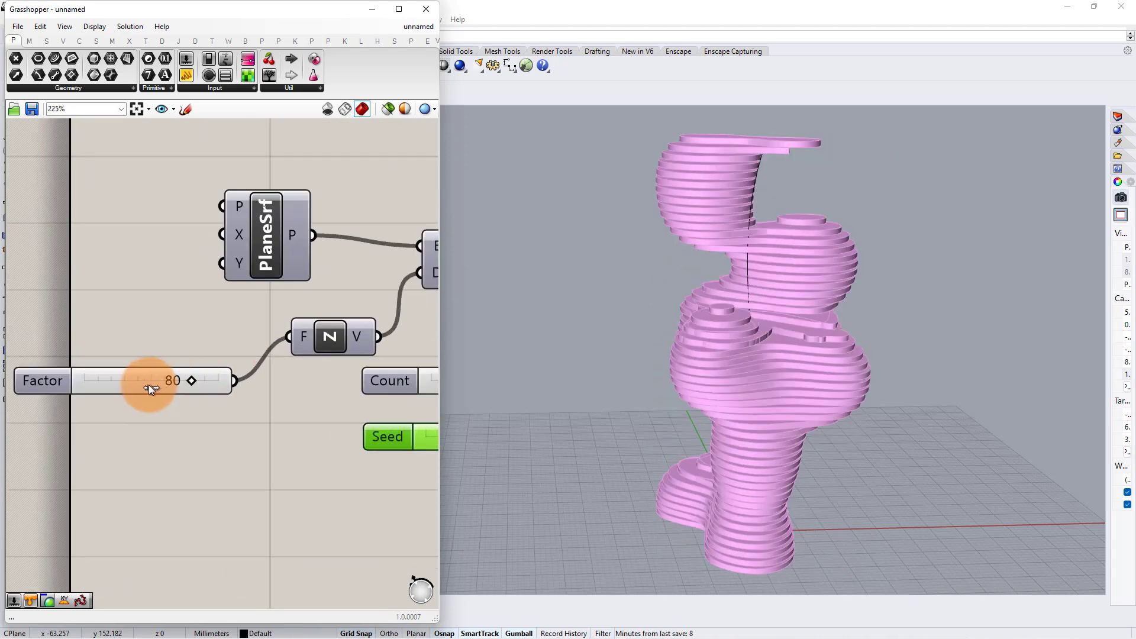
{"action": "scroll", "coordinate": [187, 332], "scroll_direction": "down", "scroll_amount": 3}
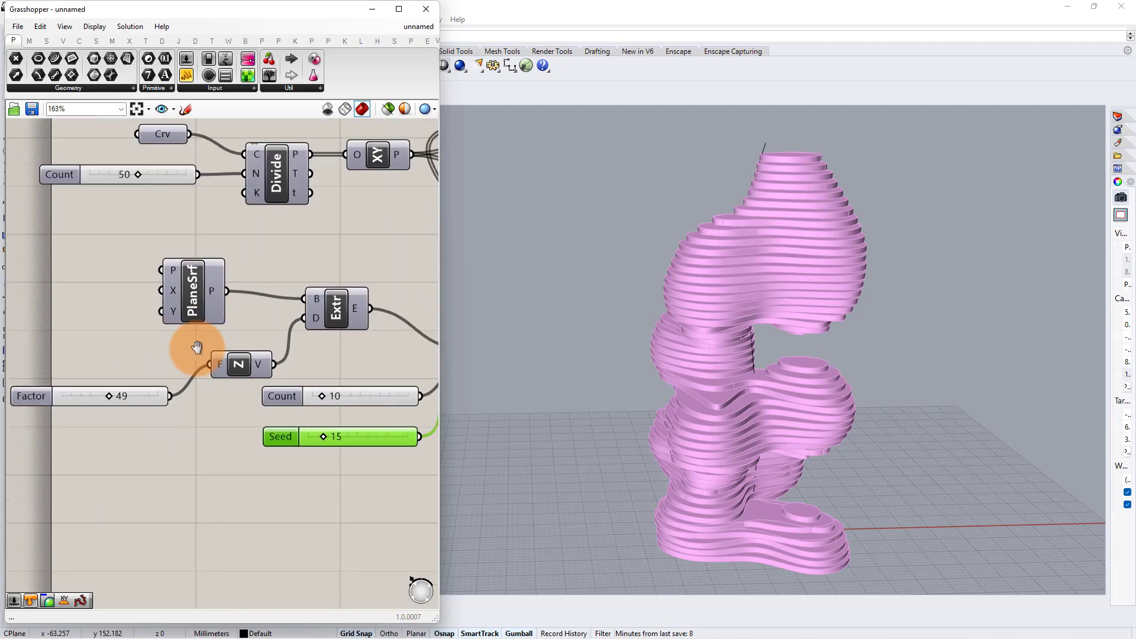
- Disconnect the Populate Geometry points output from the MetaBall component's P input
{"action": "right_click_drag", "start_coordinate": [363, 219], "coordinate": [247, 256]}
{"action": "right_click_drag", "start_coordinate": [161, 187], "coordinate": [161, 269]}
{"action": "scroll", "coordinate": [163, 272], "scroll_direction": "up", "scroll_amount": 4}
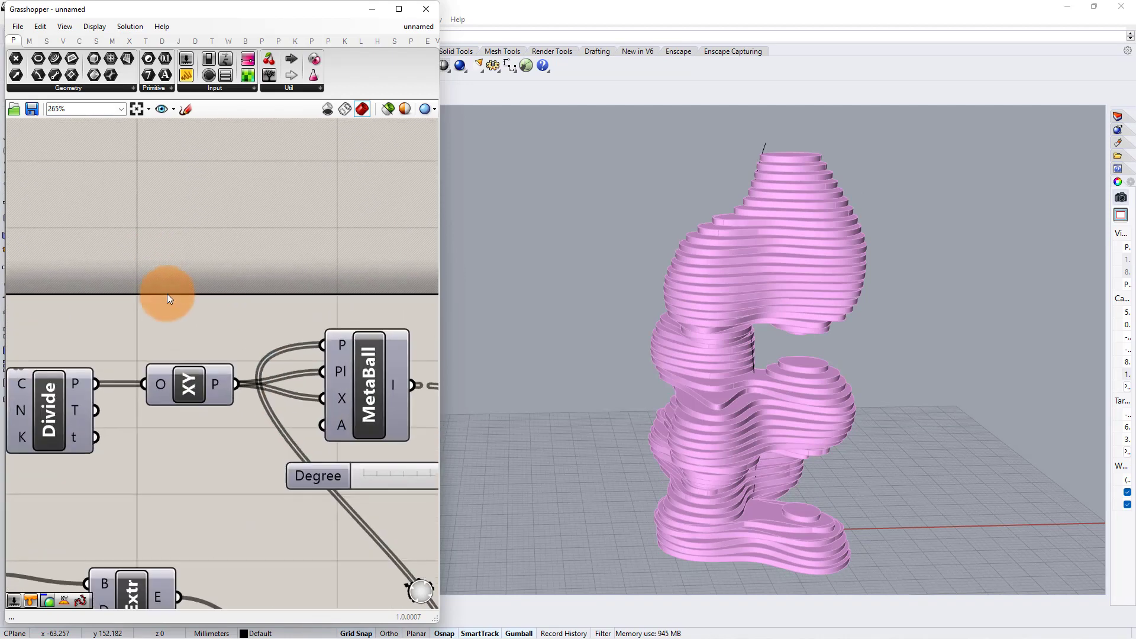
{"action": "scroll", "coordinate": [207, 289], "scroll_direction": "down", "scroll_amount": 2}
{"action": "scroll", "coordinate": [239, 393], "scroll_direction": "down", "scroll_amount": 2}
{"action": "scroll", "coordinate": [293, 457], "scroll_direction": "up", "scroll_amount": 3}
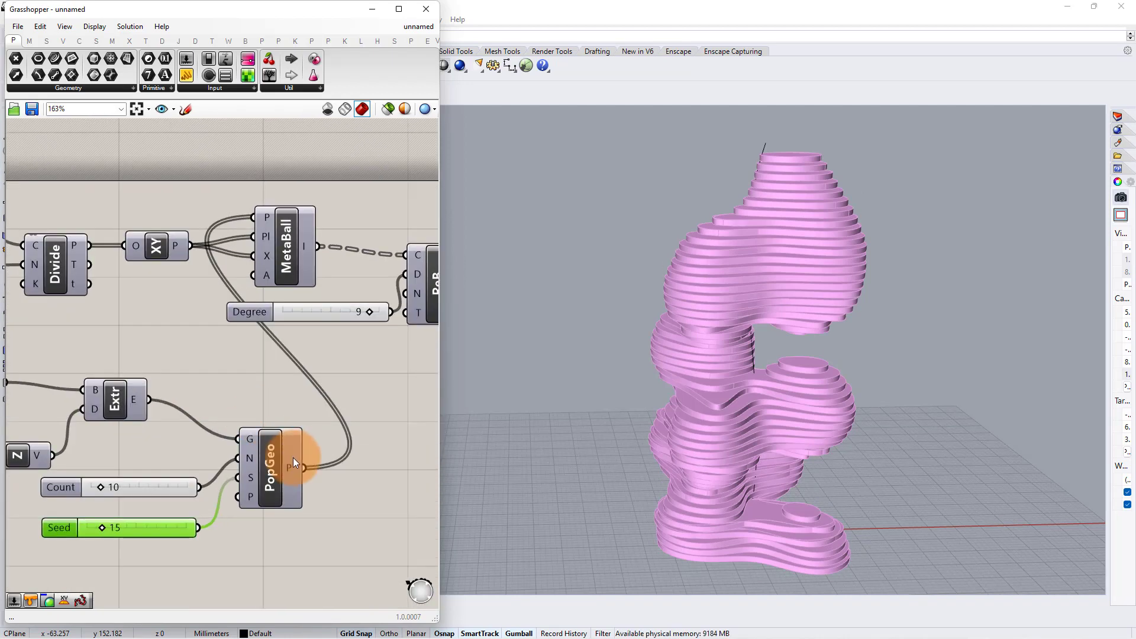
{"action": "right_click", "coordinate": [294, 467]}
{"action": "mouse_move", "coordinate": [328, 500]}
{"action": "left_click", "coordinate": [407, 506]}
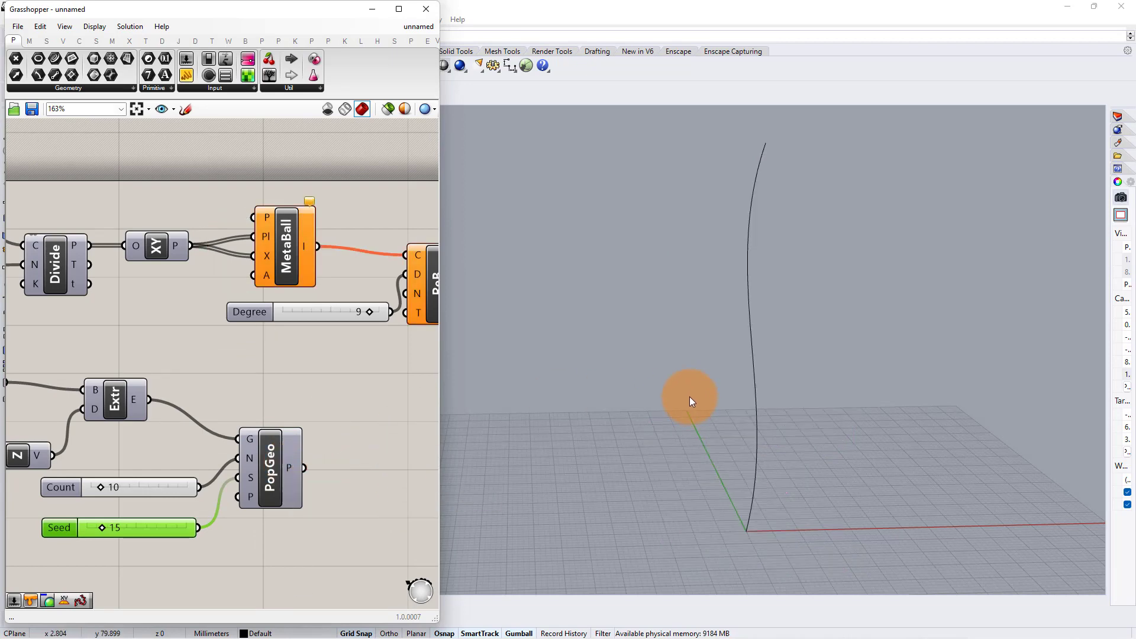
- Place five points on the ground plane around the base of the vertical curve in Rhino
{"action": "right_click_drag", "start_coordinate": [683, 409], "coordinate": [662, 408], "text": "shift"}
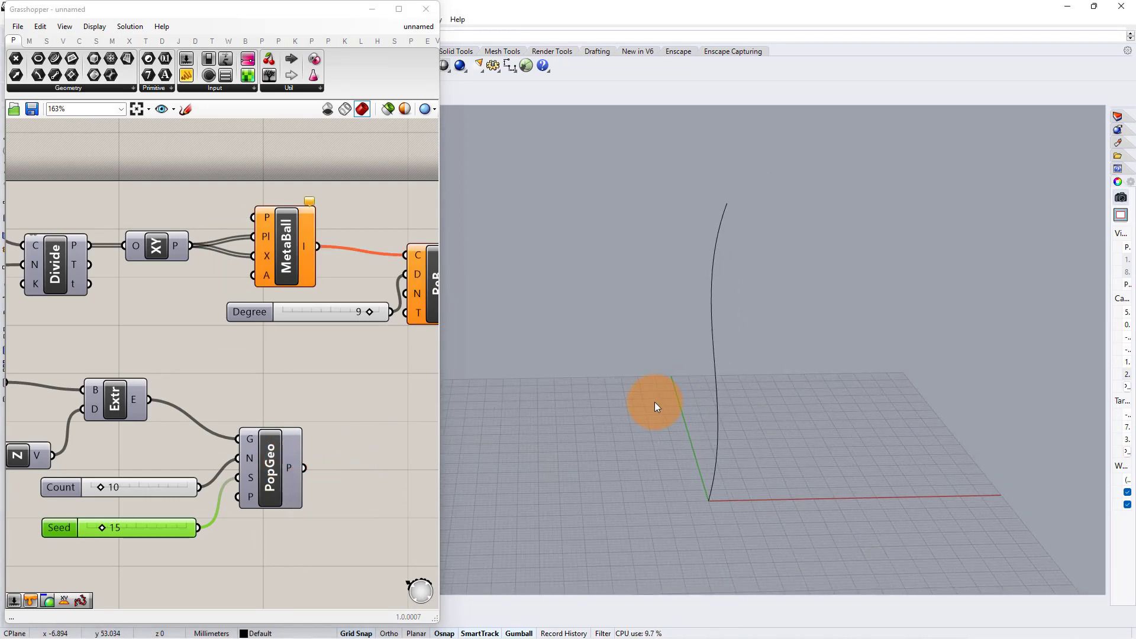
{"action": "type", "text": "point"}
{"action": "key", "text": "Return"}
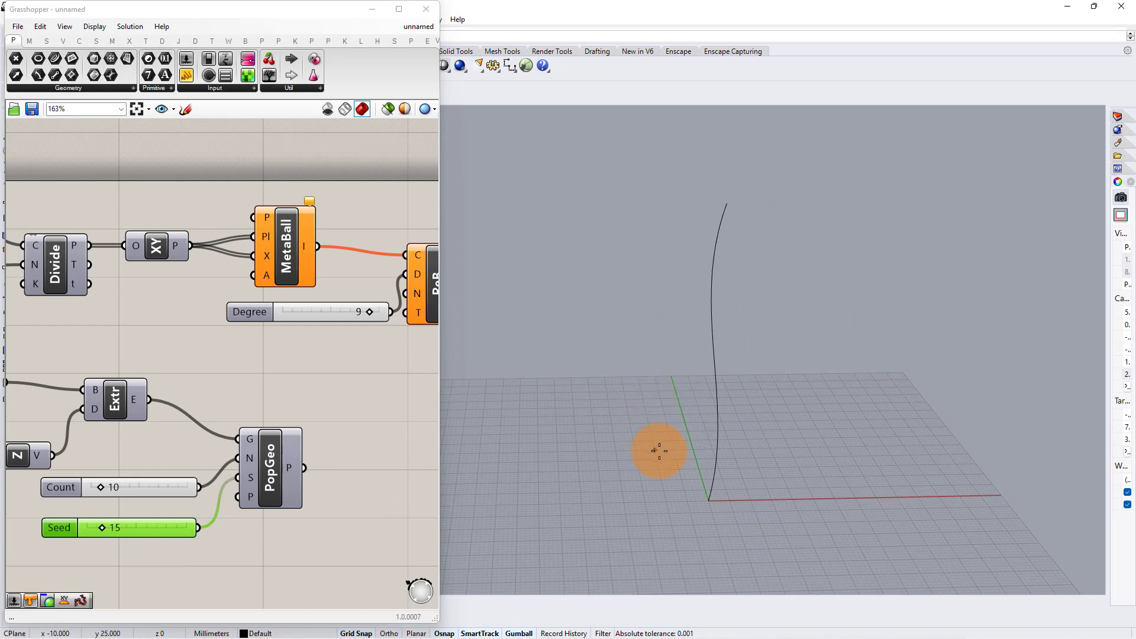
{"action": "left_click", "coordinate": [679, 471]}
{"action": "left_click", "coordinate": [704, 471]}
{"action": "left_click", "coordinate": [738, 466]}
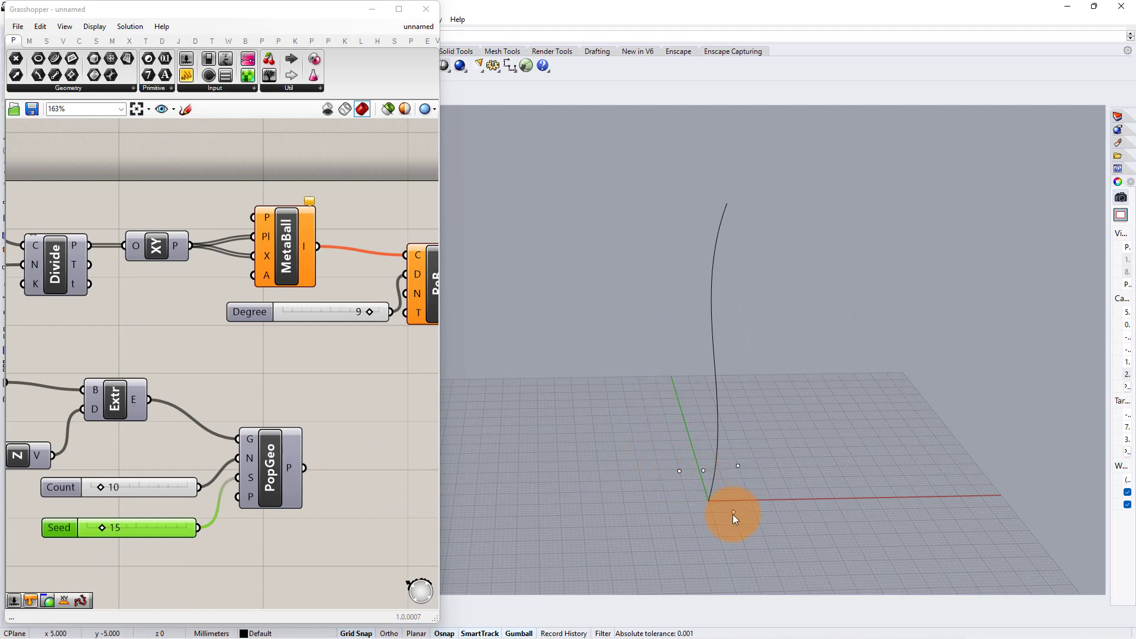
{"action": "left_click", "coordinate": [684, 506]}
{"action": "left_click", "coordinate": [706, 491]}
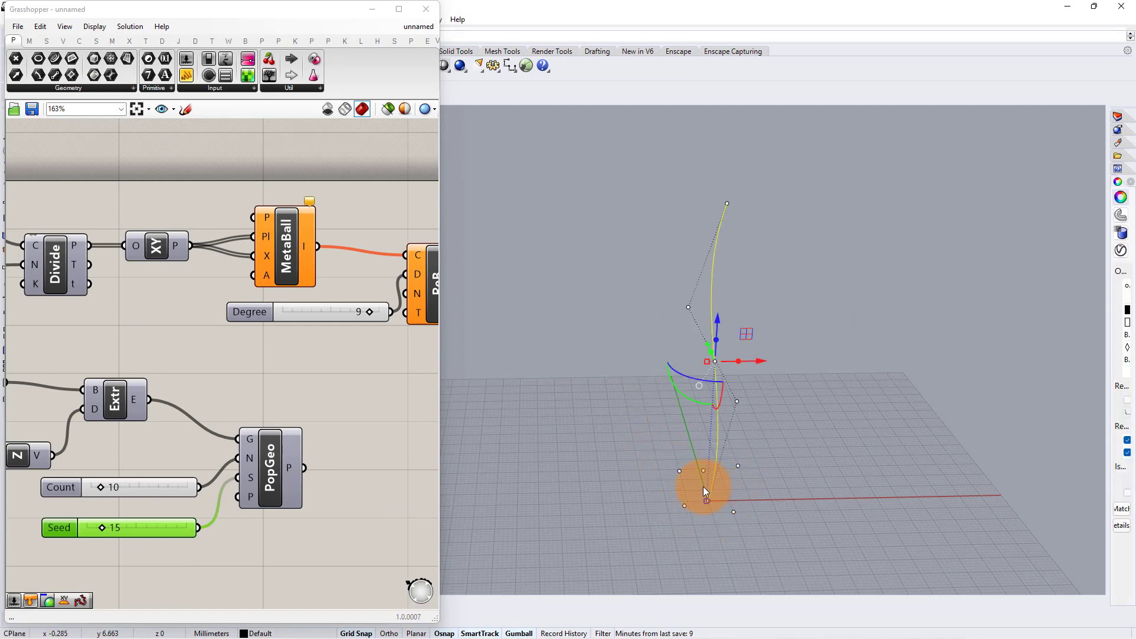
- Clear the curve selection and place four more points around the curve's base
{"action": "key", "text": "Escape"}
{"action": "key", "text": "Return"}
{"action": "left_click", "coordinate": [691, 483]}
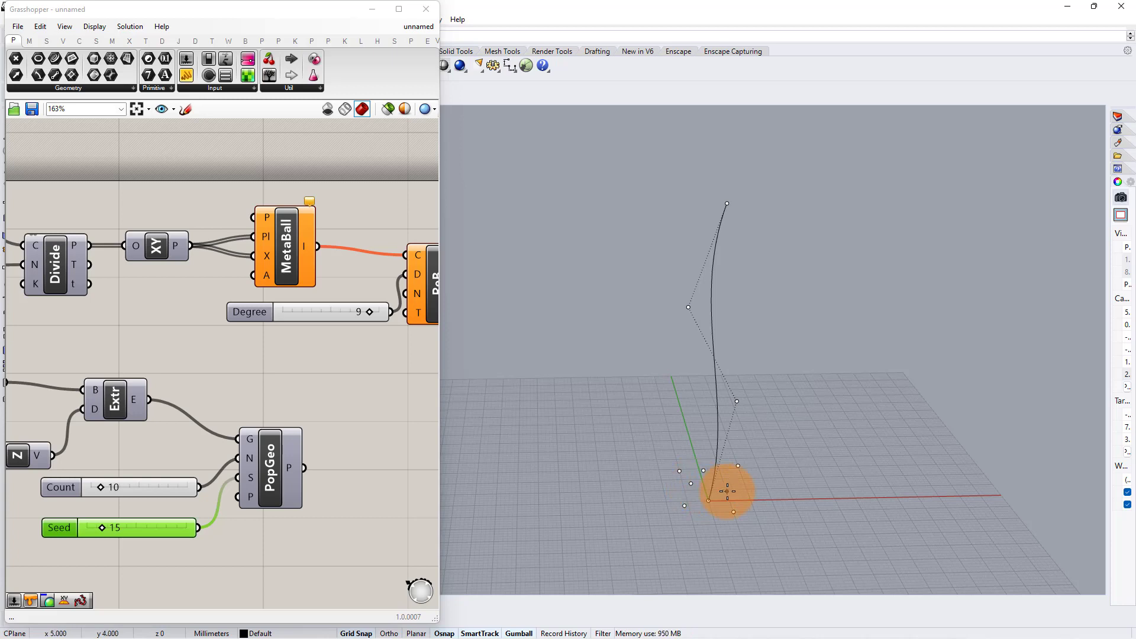
{"action": "left_click", "coordinate": [703, 527]}
{"action": "left_click", "coordinate": [669, 496]}
- Raise three of the ground points one by one to different heights beside the curve's upper half
{"action": "left_click", "coordinate": [739, 465]}
{"action": "left_click", "coordinate": [740, 465]}
{"action": "right_click_drag", "start_coordinate": [744, 462], "coordinate": [753, 419]}
{"action": "left_click_drag", "start_coordinate": [740, 445], "coordinate": [721, 190]}
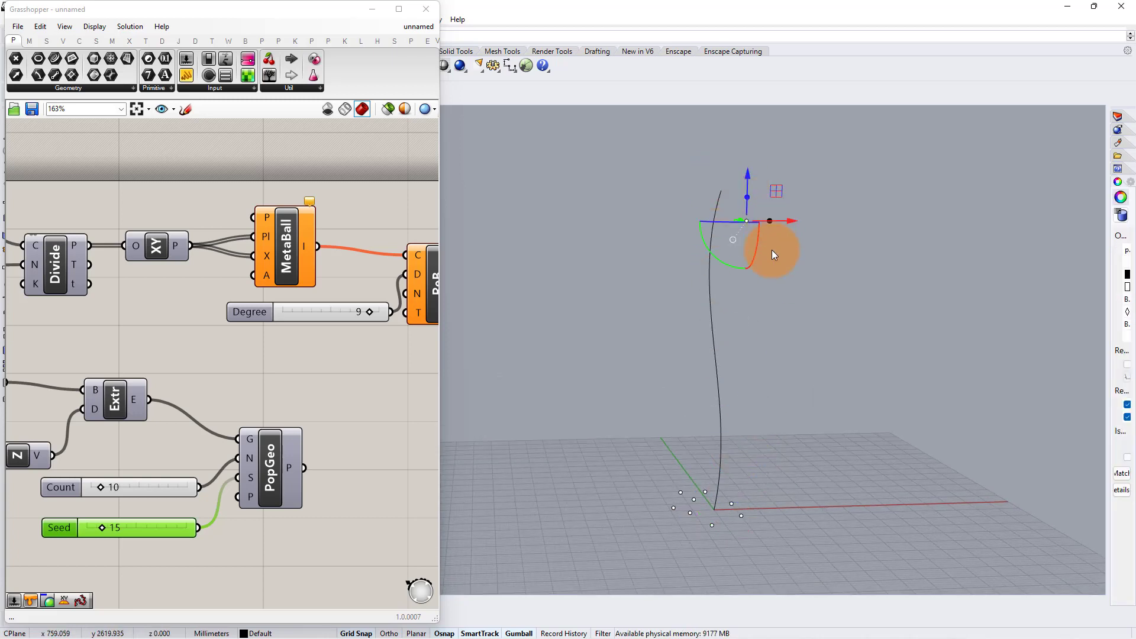
{"action": "left_click", "coordinate": [705, 494]}
{"action": "left_click_drag", "start_coordinate": [706, 445], "coordinate": [694, 218]}
{"action": "left_click", "coordinate": [731, 503]}
{"action": "left_click_drag", "start_coordinate": [734, 470], "coordinate": [722, 262]}
{"action": "left_click", "coordinate": [716, 525]}
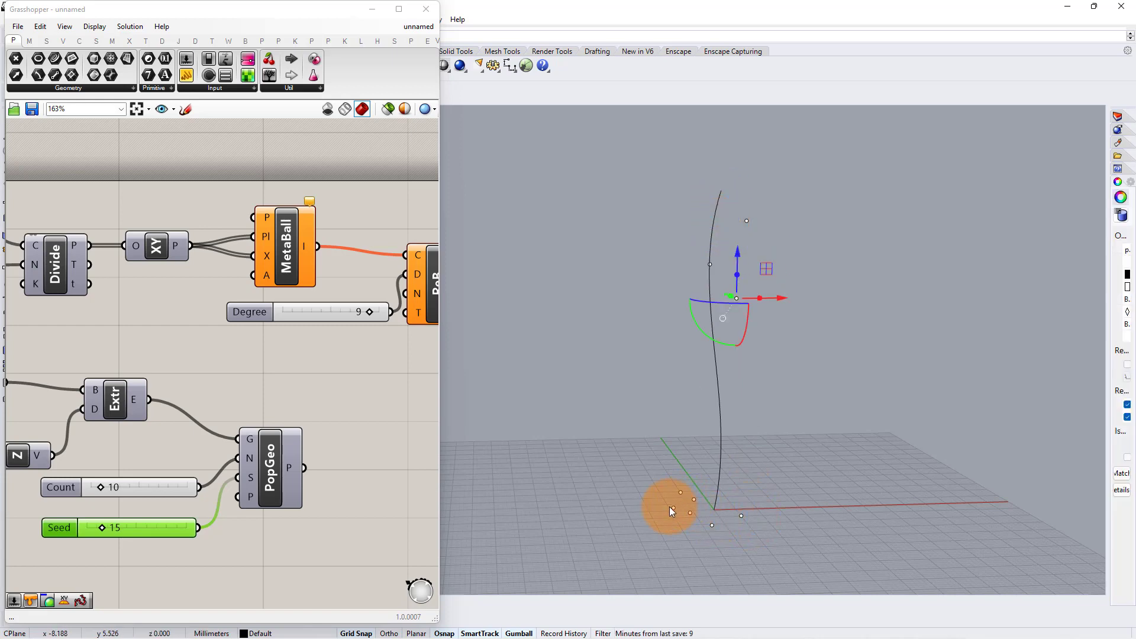
- Raise a fourth point to the curve's upper half and lift two more points together slightly above the ground
{"action": "left_click", "coordinate": [672, 509]}
{"action": "left_click_drag", "start_coordinate": [673, 506], "coordinate": [673, 262]}
{"action": "left_click", "coordinate": [688, 520]}
{"action": "left_click", "coordinate": [680, 494]}
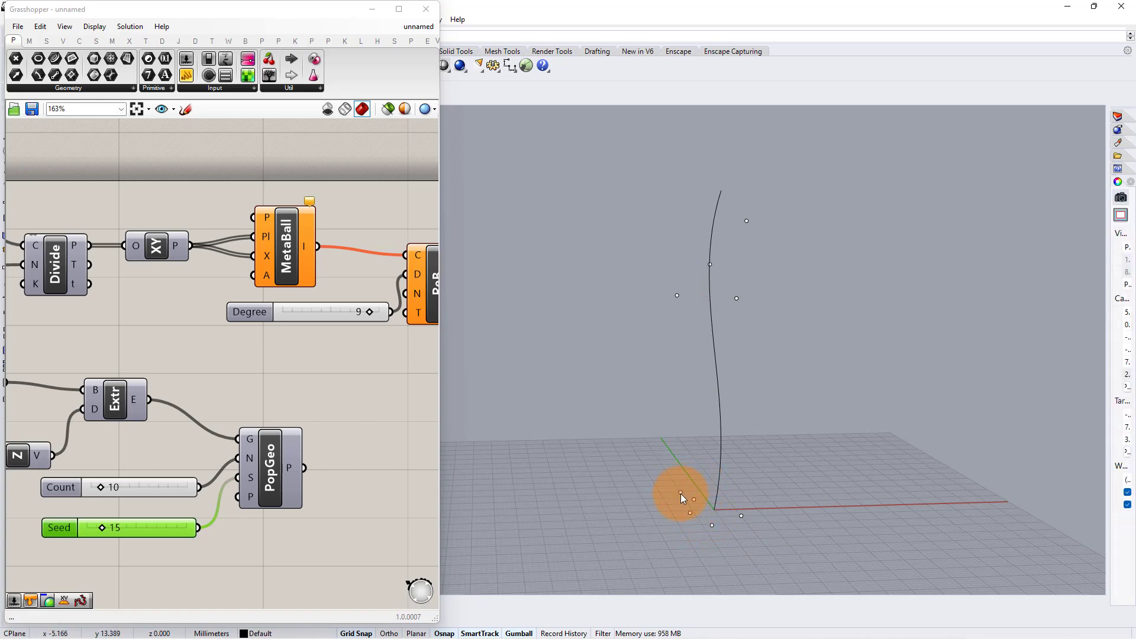
{"action": "left_click", "coordinate": [736, 516]}
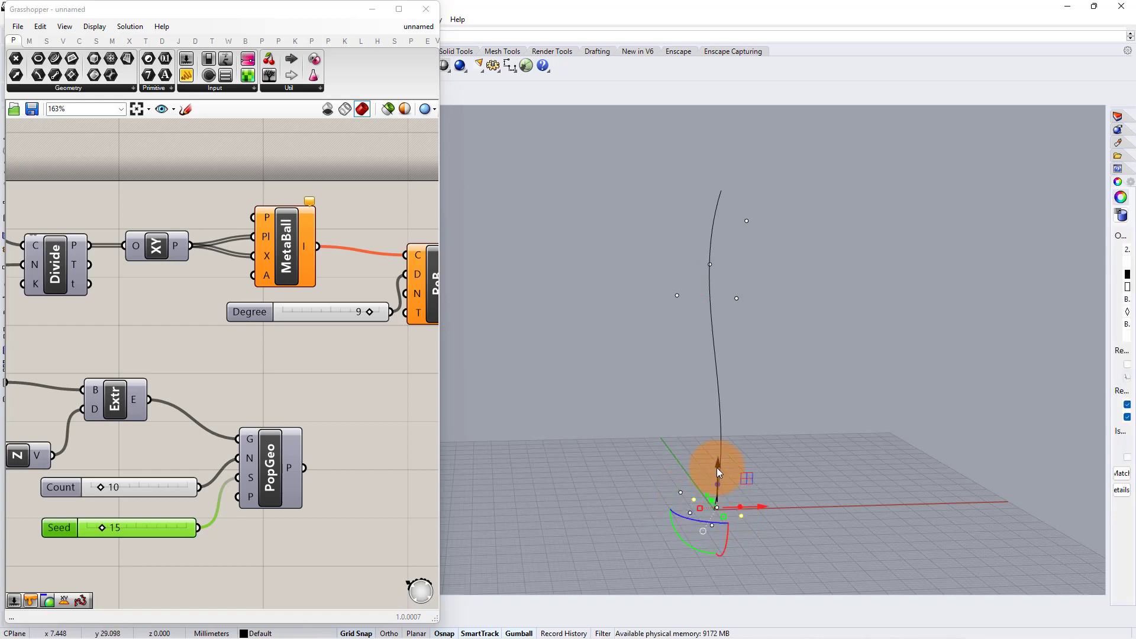
{"action": "left_click_drag", "start_coordinate": [717, 468], "coordinate": [719, 413]}
{"action": "left_click", "coordinate": [733, 507]}
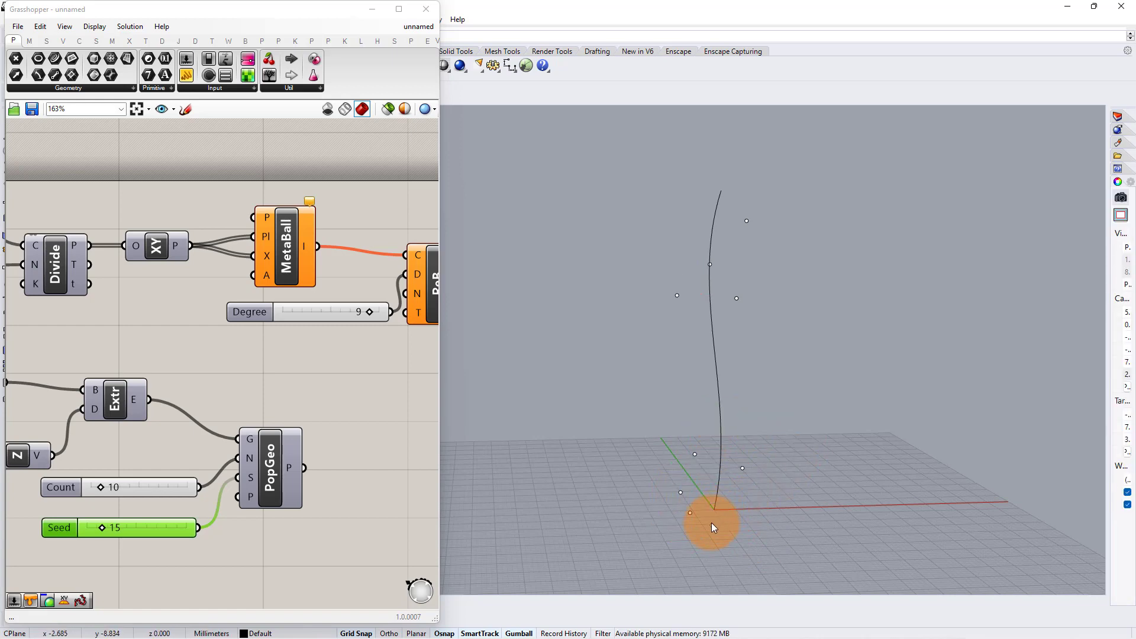
- Raise two of the remaining ground points to different heights along the curve and undo the last moves
{"action": "left_click", "coordinate": [681, 491]}
{"action": "left_click_drag", "start_coordinate": [674, 451], "coordinate": [675, 340]}
{"action": "left_click_drag", "start_coordinate": [722, 390], "coordinate": [764, 378]}
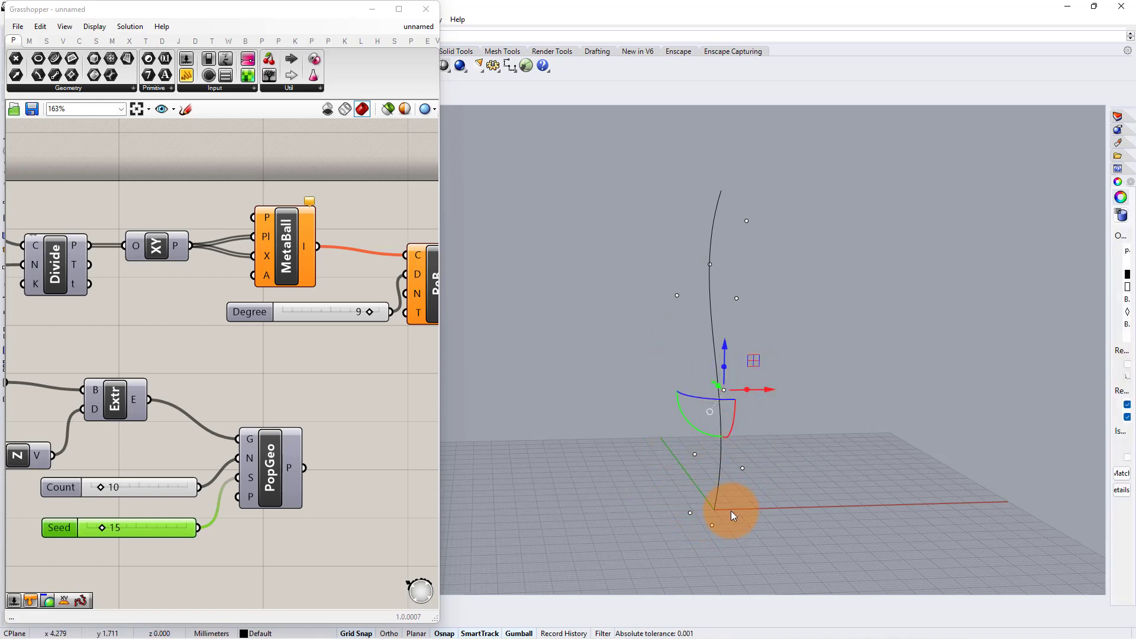
{"action": "left_click", "coordinate": [689, 512]}
{"action": "left_click_drag", "start_coordinate": [693, 463], "coordinate": [806, 370]}
{"action": "key", "text": "ctrl+z"}
{"action": "key", "text": "ctrl+z"}
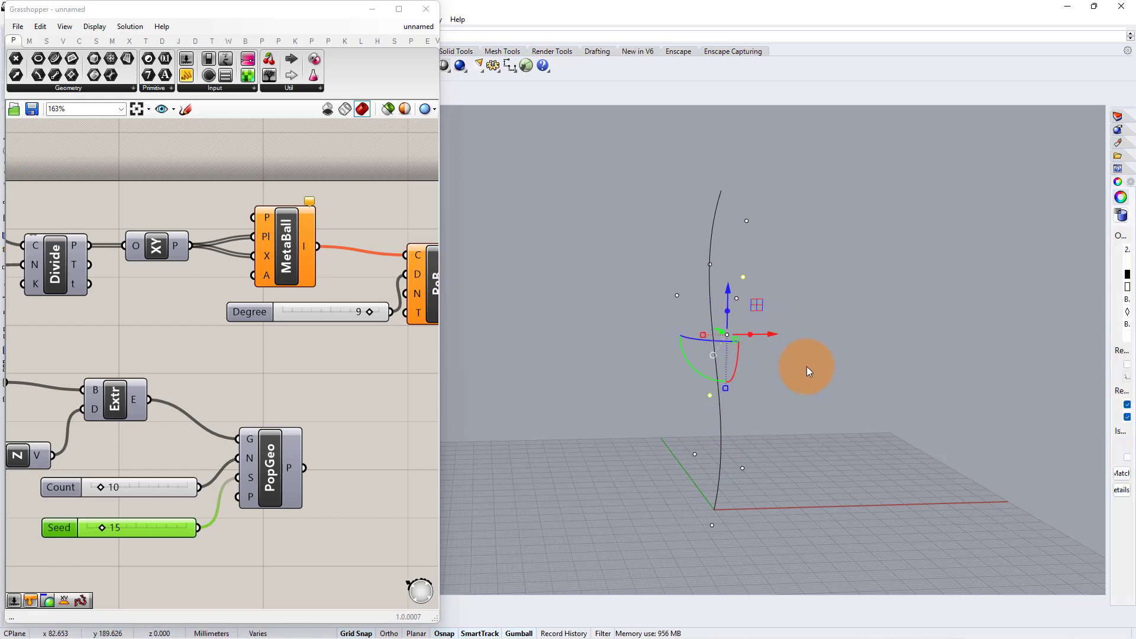
- Lift the last ground point slightly above the curve's base and deselect it
{"action": "left_click", "coordinate": [755, 502]}
{"action": "left_click", "coordinate": [713, 525]}
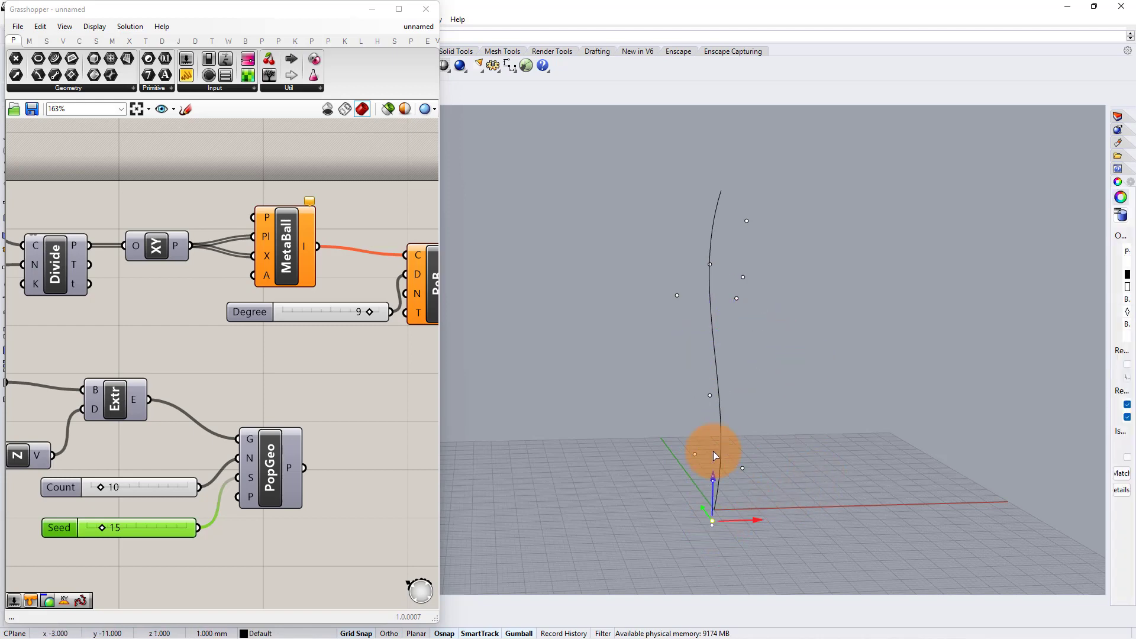
{"action": "right_click_drag", "start_coordinate": [750, 476], "coordinate": [796, 425]}
{"action": "left_click", "coordinate": [796, 426]}
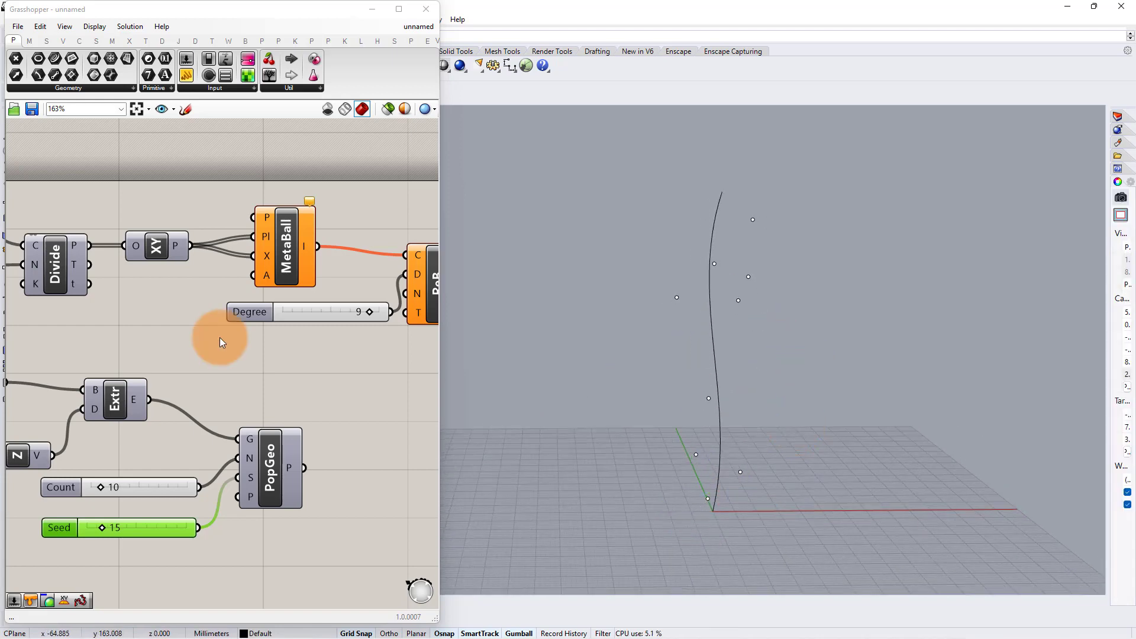
- Add a Point parameter above the XY Plane component and assign all nine placed Rhino points to it
{"action": "left_click", "coordinate": [219, 338]}
{"action": "scroll", "coordinate": [203, 259], "scroll_direction": "up", "scroll_amount": 5}
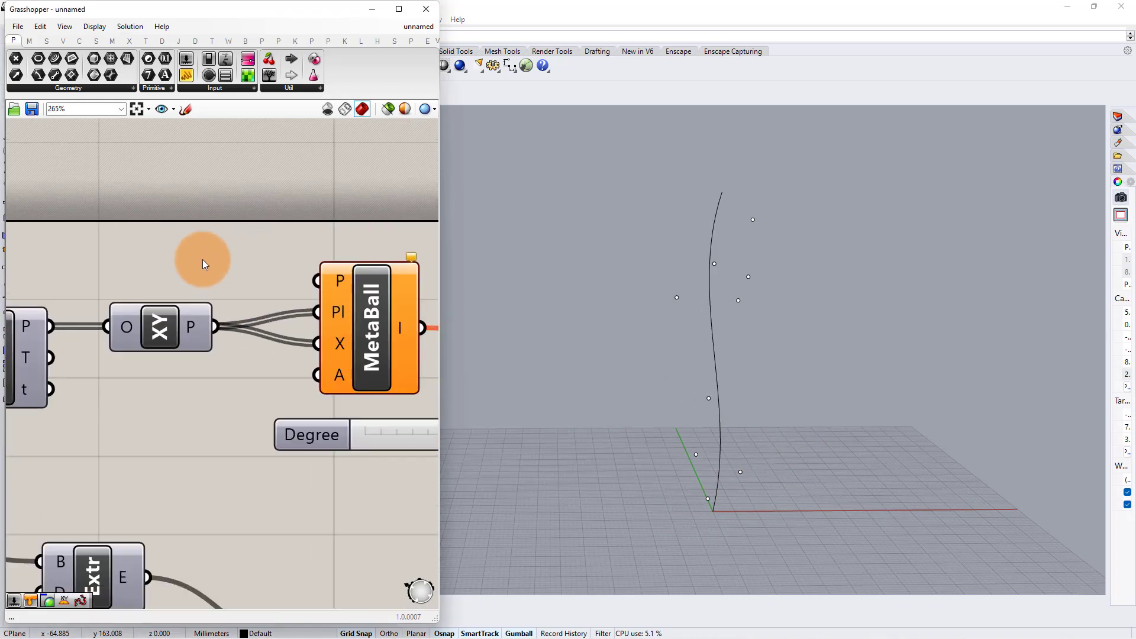
{"action": "double_click", "coordinate": [202, 259]}
{"action": "type", "text": "pt"}
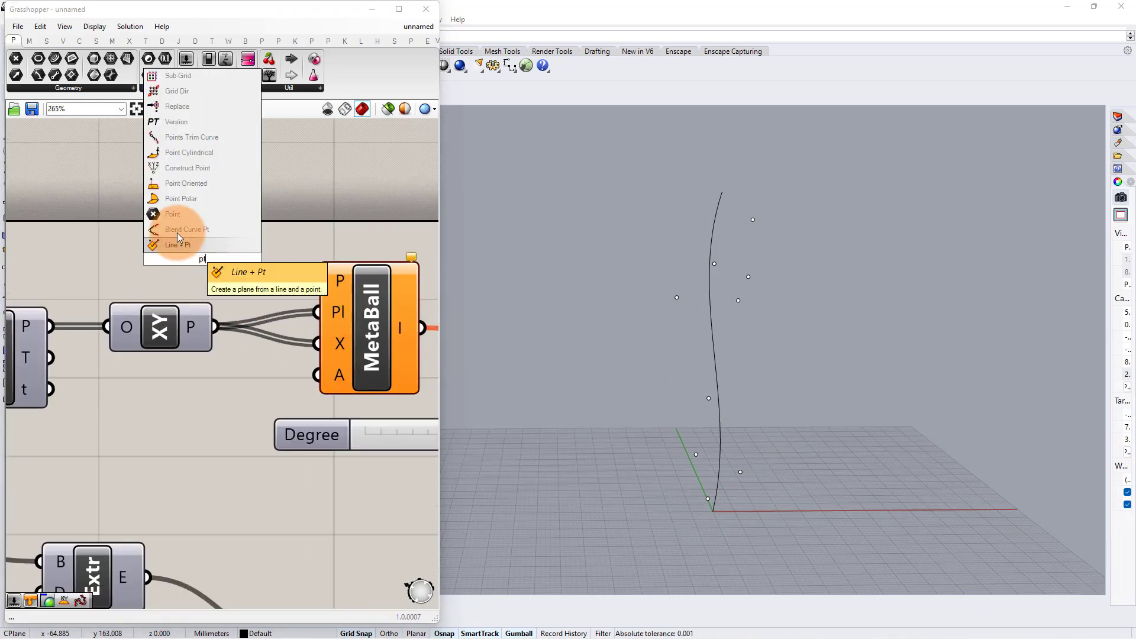
{"action": "left_click", "coordinate": [204, 217]}
{"action": "right_click", "coordinate": [197, 259]}
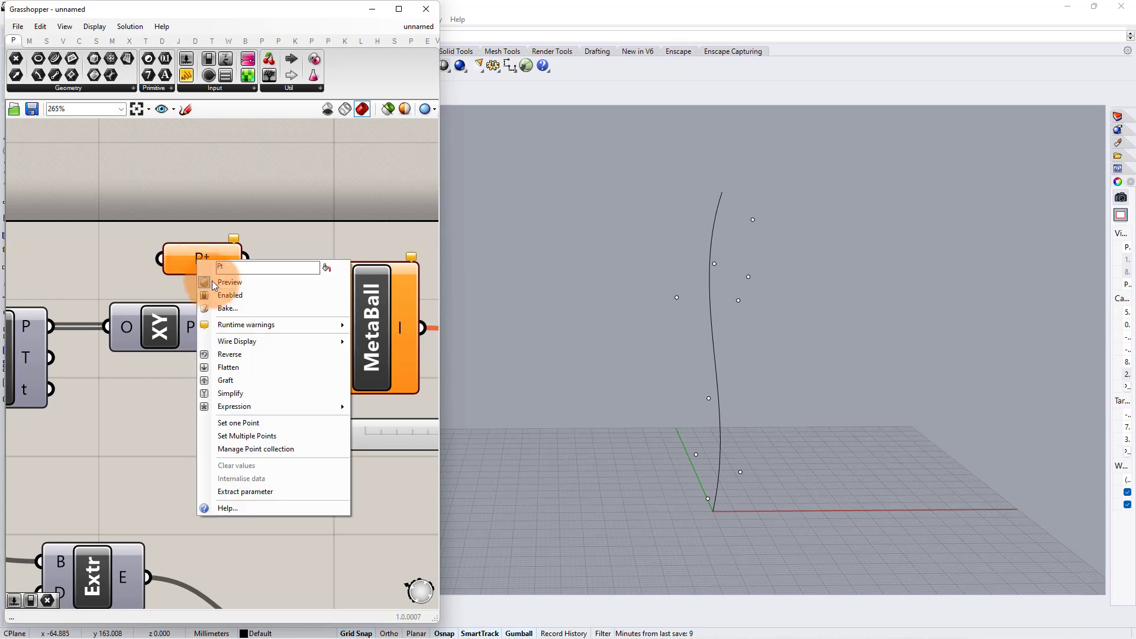
{"action": "left_click", "coordinate": [236, 423]}
{"action": "left_click_drag", "start_coordinate": [627, 202], "coordinate": [833, 502]}
{"action": "right_click", "coordinate": [753, 440]}
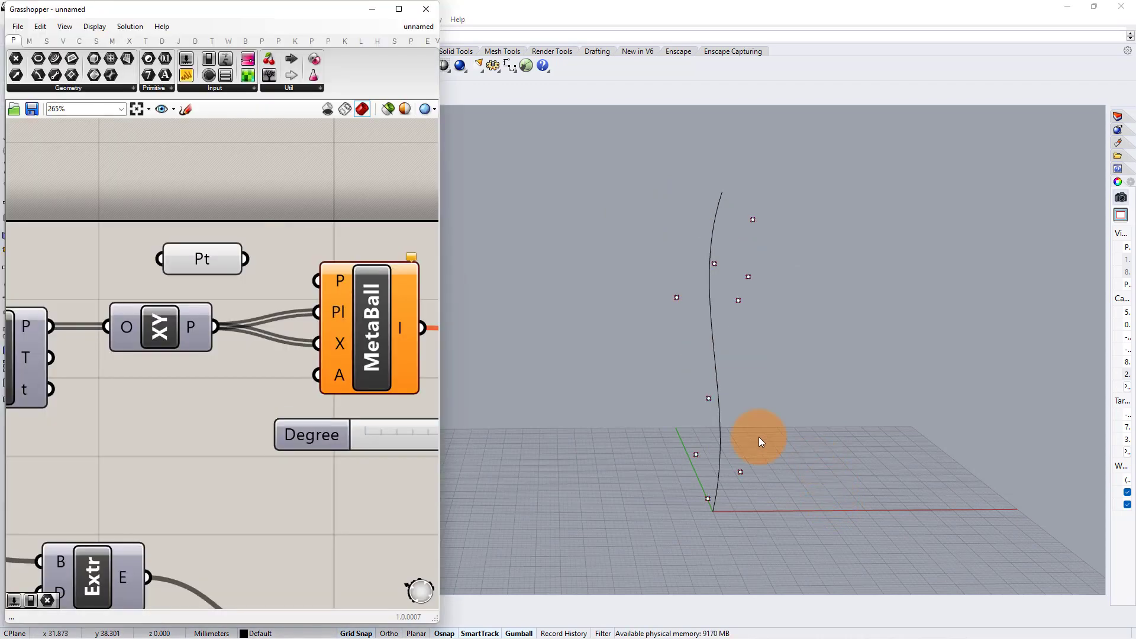
- Connect the Point parameter to the MetaBall P input and select the parameter
{"action": "left_click_drag", "start_coordinate": [245, 258], "coordinate": [313, 267]}
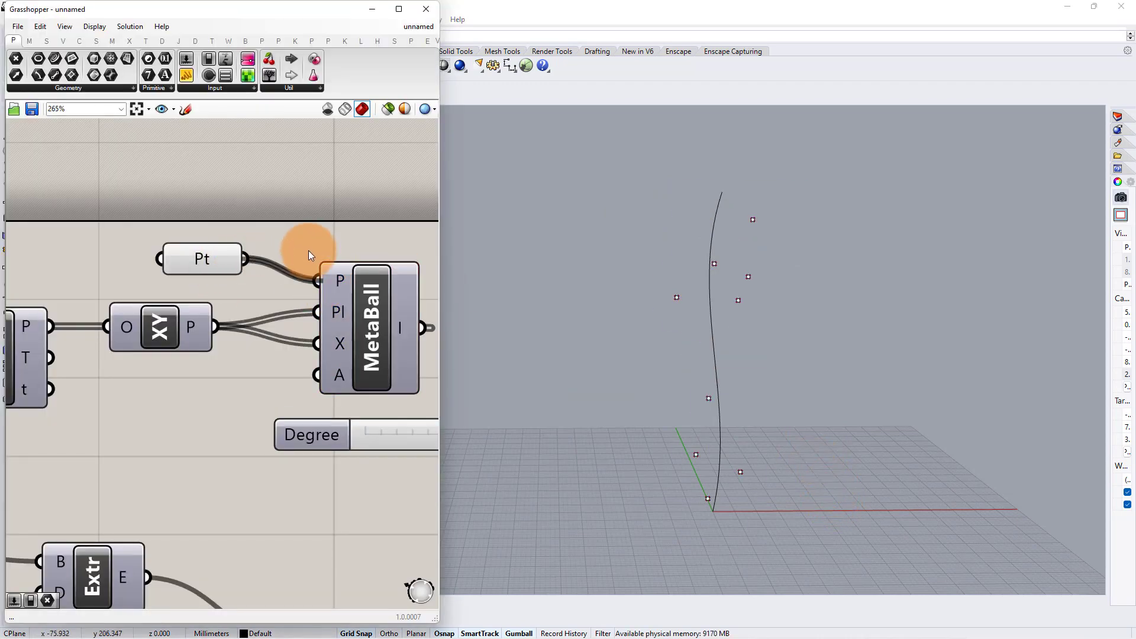
{"action": "scroll", "coordinate": [307, 246], "scroll_direction": "down", "scroll_amount": 2}
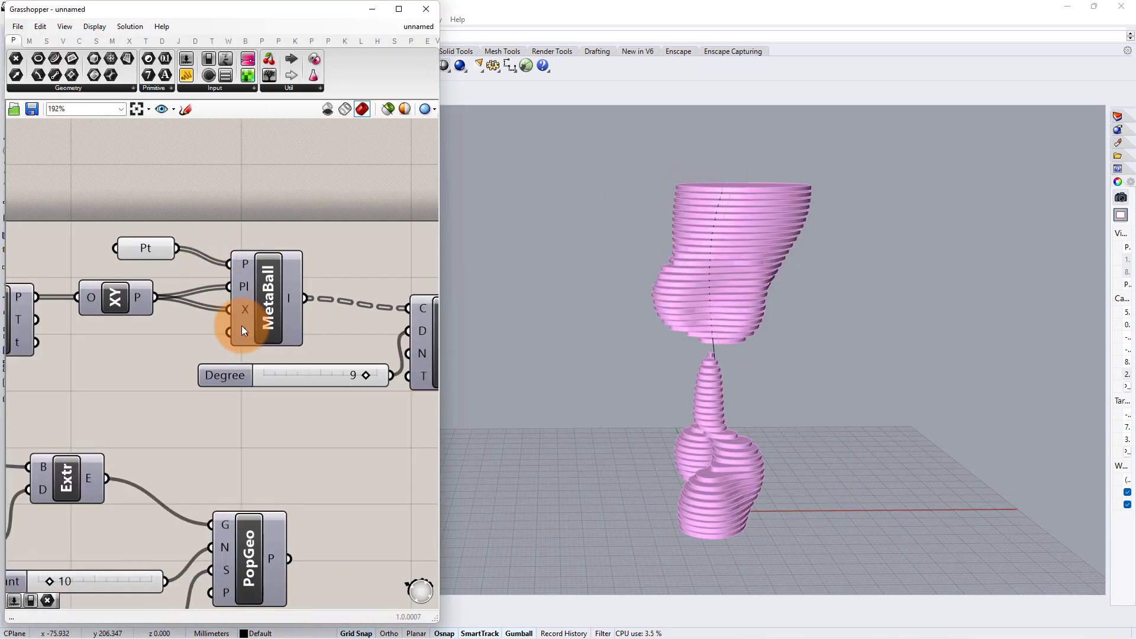
{"action": "left_click", "coordinate": [163, 247]}
- Lower one of the upper Rhino points vertically to reshape the layered form
{"action": "left_click", "coordinate": [845, 193]}
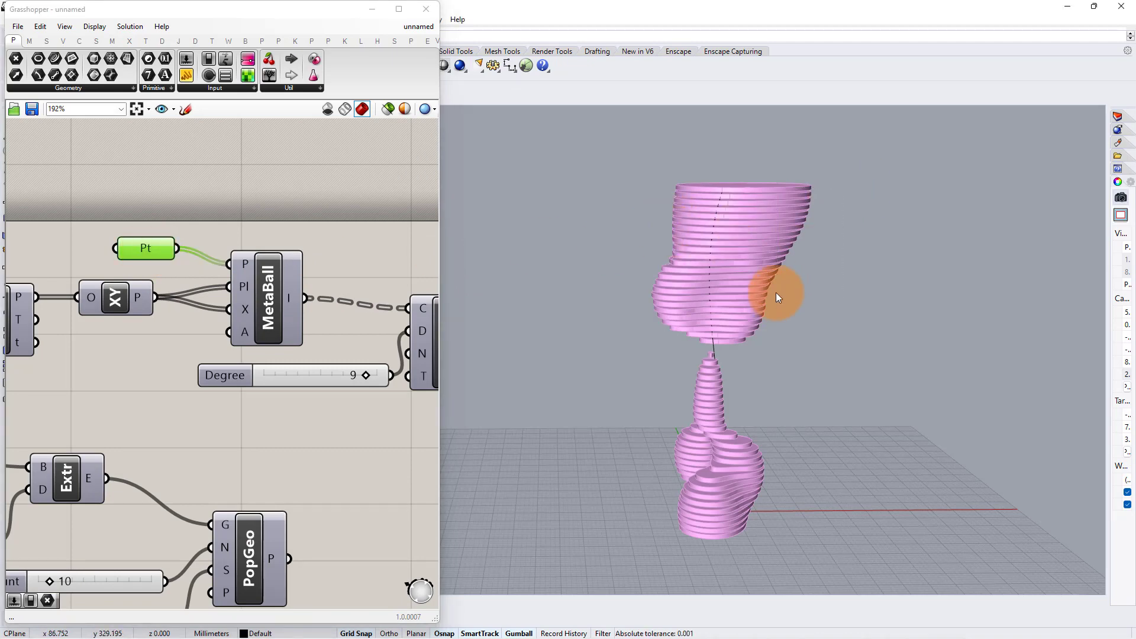
{"action": "left_click", "coordinate": [746, 260]}
{"action": "left_click_drag", "start_coordinate": [744, 259], "coordinate": [730, 300]}
{"action": "left_click_drag", "start_coordinate": [745, 248], "coordinate": [738, 317]}
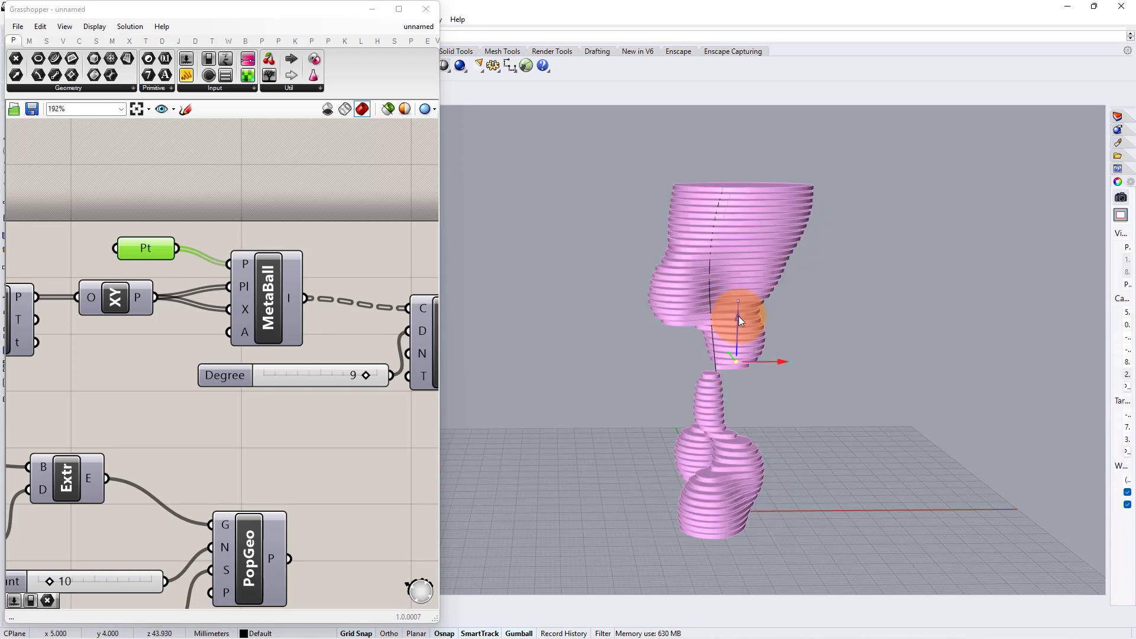
- Move the topmost Rhino point closer to the vertical curve to narrow the upper layers
{"action": "left_click_drag", "start_coordinate": [792, 181], "coordinate": [743, 257]}
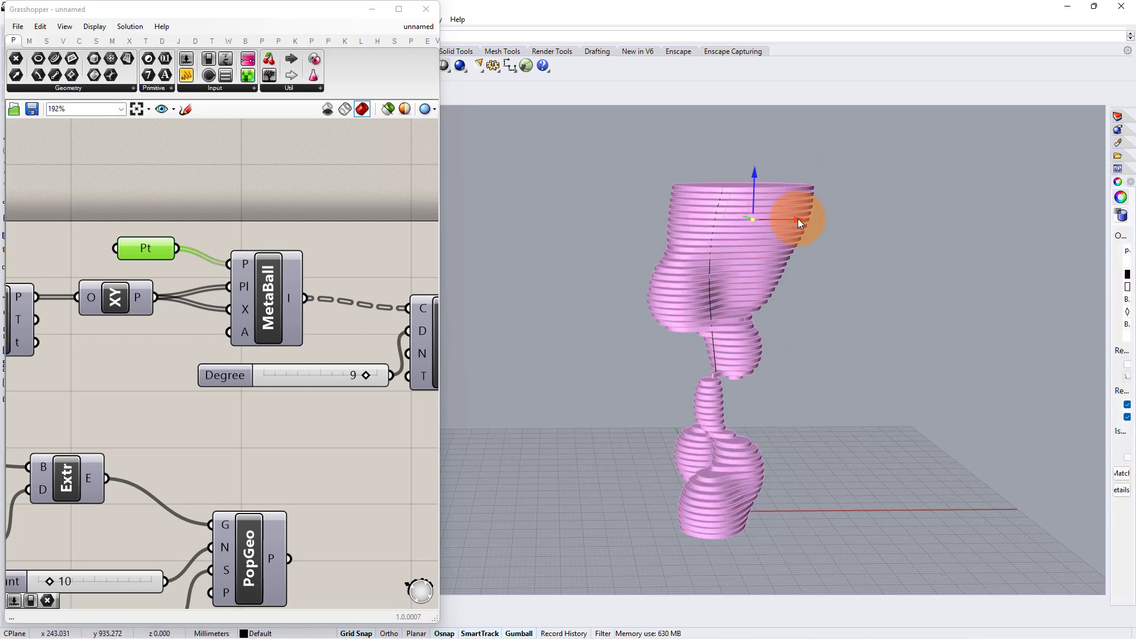
{"action": "mouse_move", "coordinate": [797, 218]}
{"action": "left_mouse_down"}
{"action": "mouse_move", "coordinate": [761, 222]}
{"action": "mouse_move", "coordinate": [844, 213]}
{"action": "mouse_move", "coordinate": [811, 206]}
{"action": "mouse_move", "coordinate": [742, 284]}
{"action": "mouse_move", "coordinate": [761, 278]}
{"action": "mouse_move", "coordinate": [784, 204]}
{"action": "left_mouse_up"}
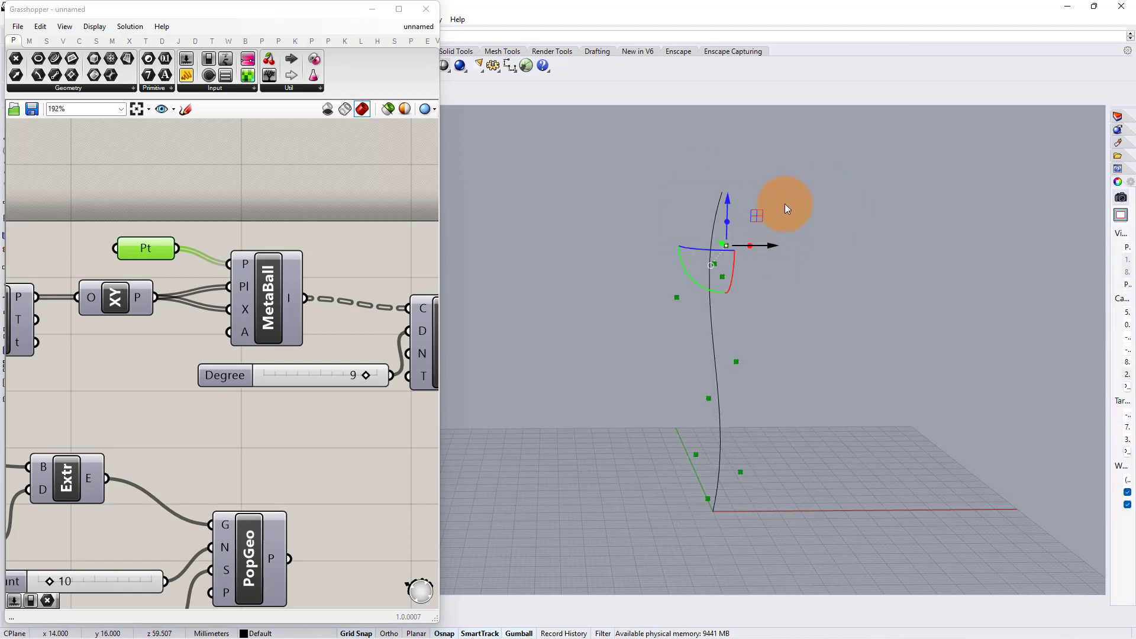
{"action": "right_click_drag", "start_coordinate": [782, 264], "coordinate": [728, 392]}
{"action": "left_click_drag", "start_coordinate": [733, 441], "coordinate": [717, 450]}
{"action": "left_click", "coordinate": [713, 456]}
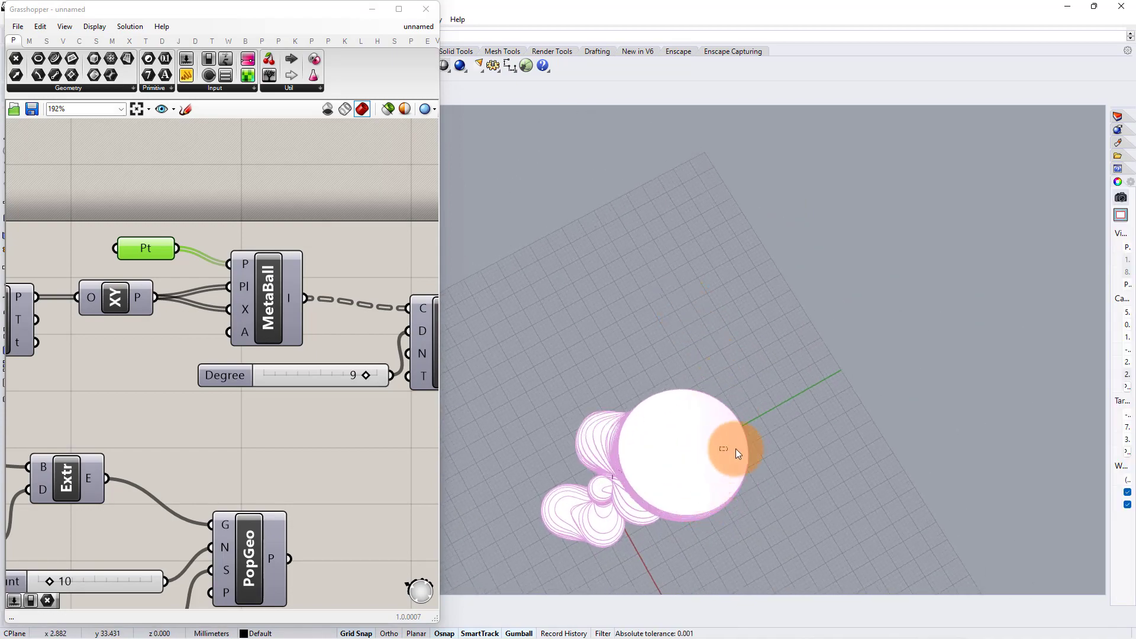
- Lower the outlying upper Rhino point and shift it slightly toward the vertical curve
{"action": "right_click_drag", "start_coordinate": [712, 465], "coordinate": [685, 335]}
{"action": "left_click", "coordinate": [676, 295]}
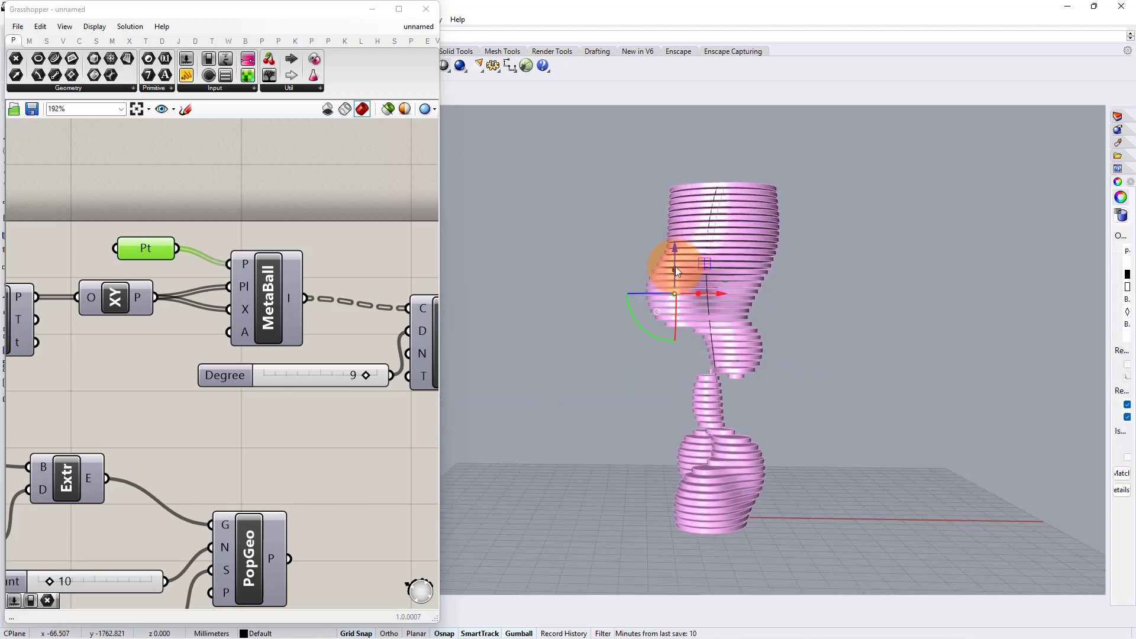
{"action": "left_click_drag", "start_coordinate": [676, 254], "coordinate": [677, 276]}
{"action": "left_click_drag", "start_coordinate": [707, 320], "coordinate": [716, 320]}
{"action": "left_click_drag", "start_coordinate": [687, 268], "coordinate": [687, 282]}
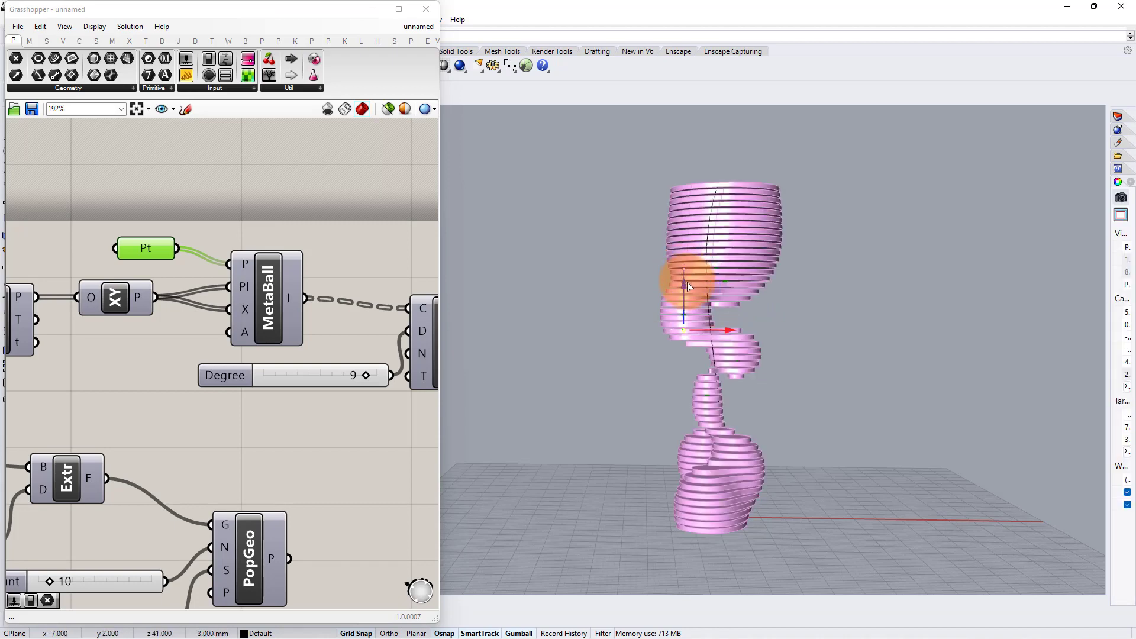
- Set the Divide Curve Count to 57
{"action": "left_click", "coordinate": [317, 371]}
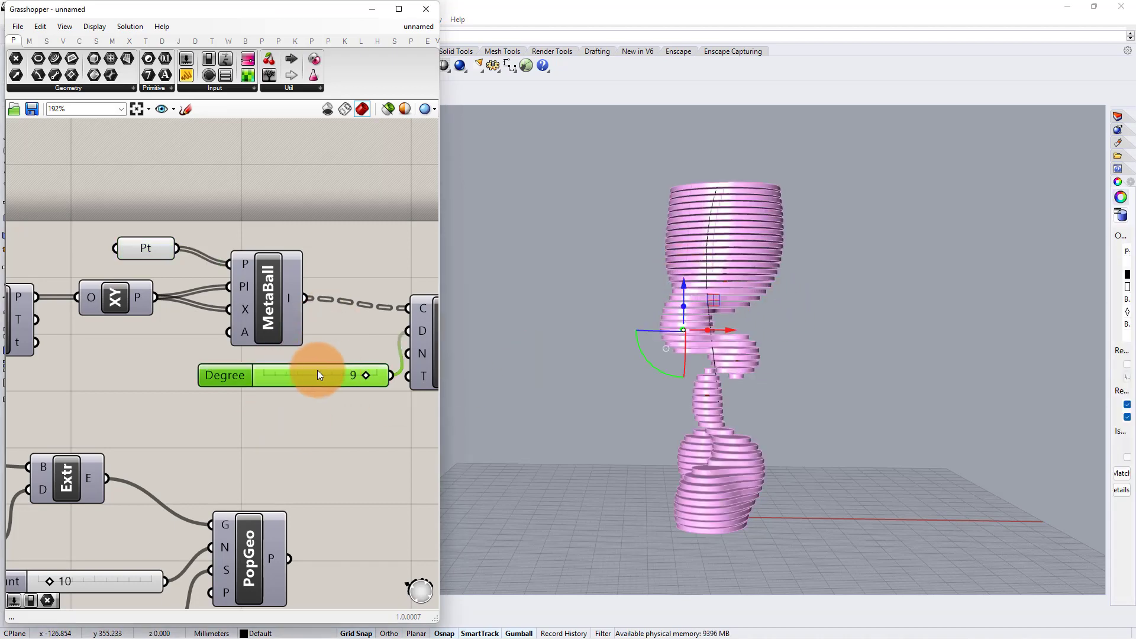
{"action": "scroll", "coordinate": [203, 377], "scroll_direction": "down", "scroll_amount": 1}
{"action": "right_click_drag", "start_coordinate": [202, 377], "coordinate": [399, 355]}
{"action": "right_click_drag", "start_coordinate": [233, 351], "coordinate": [335, 362]}
{"action": "scroll", "coordinate": [152, 302], "scroll_direction": "up", "scroll_amount": 4}
{"action": "left_click_drag", "start_coordinate": [209, 309], "coordinate": [266, 388]}
- Try 33 and 58 as the height Factor for the plane surface's extrusion
{"action": "scroll", "coordinate": [215, 279], "scroll_direction": "down", "scroll_amount": 2}
{"action": "scroll", "coordinate": [216, 280], "scroll_direction": "down", "scroll_amount": 2}
{"action": "right_click_drag", "start_coordinate": [154, 459], "coordinate": [139, 407]}
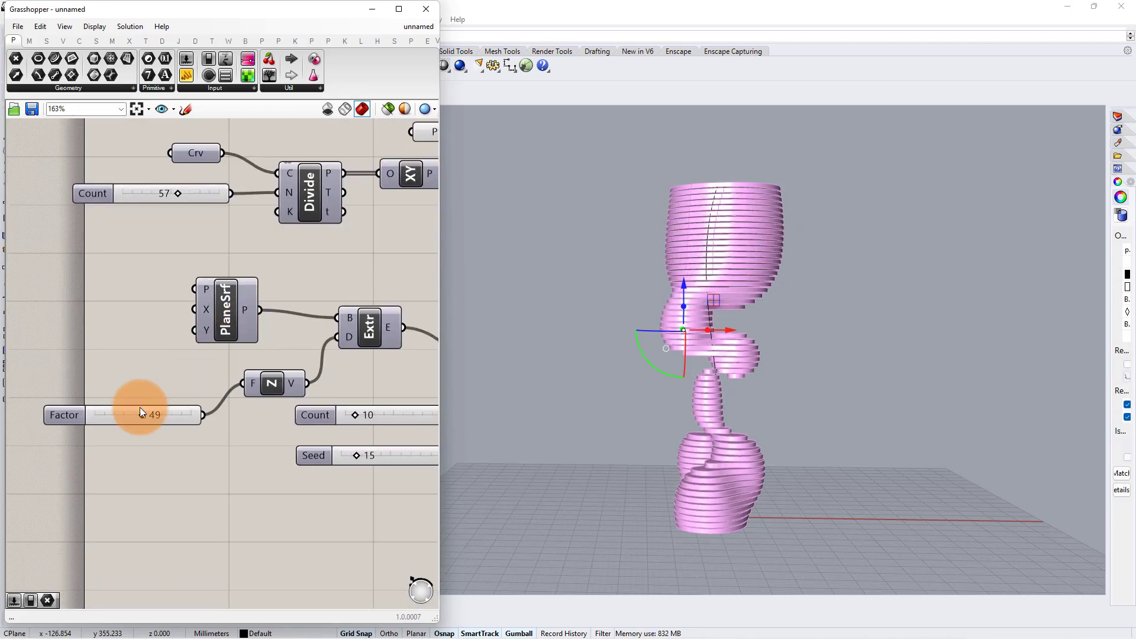
{"action": "scroll", "coordinate": [140, 408], "scroll_direction": "up", "scroll_amount": 2}
{"action": "left_click_drag", "start_coordinate": [136, 418], "coordinate": [125, 419]}
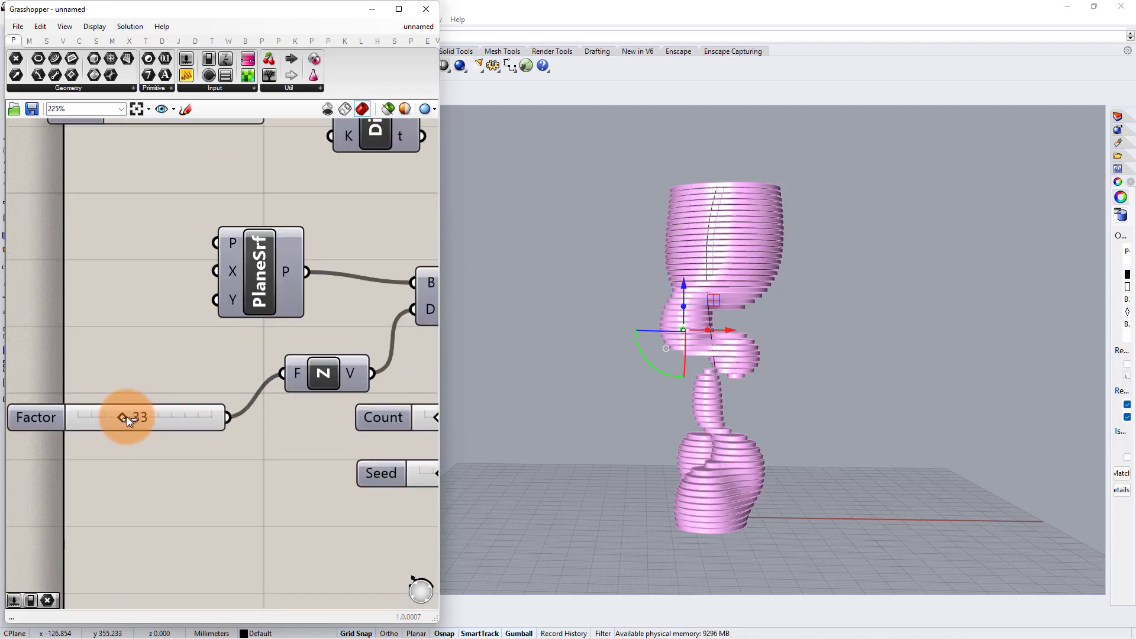
{"action": "left_click_drag", "start_coordinate": [127, 418], "coordinate": [158, 417]}
{"action": "scroll", "coordinate": [188, 336], "scroll_direction": "down", "scroll_amount": 2}
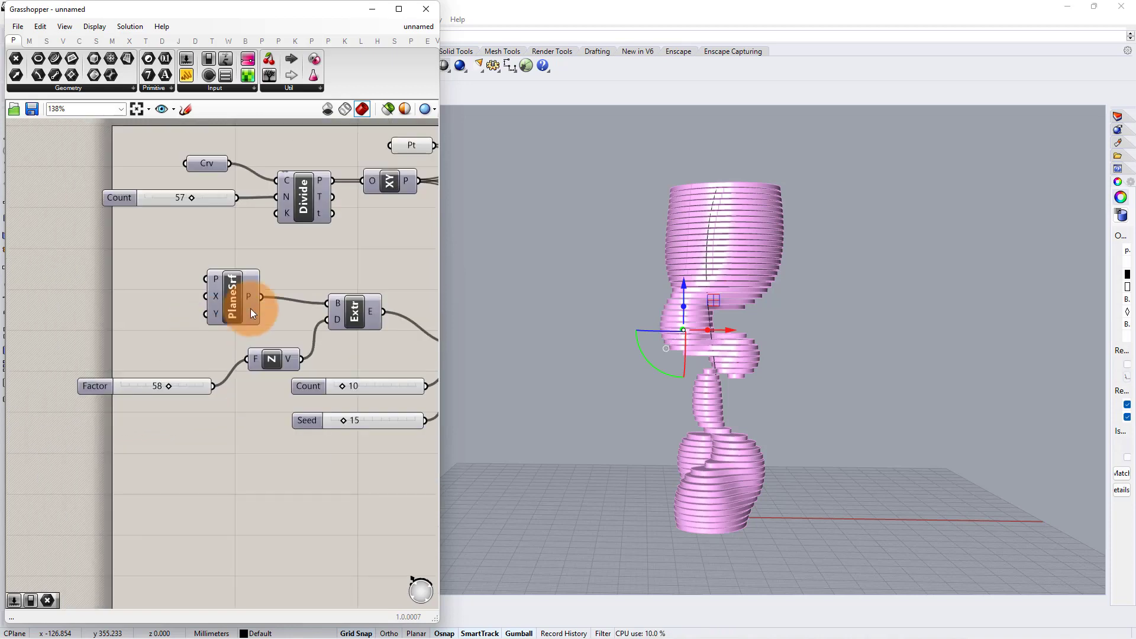
- Bake the layered Extrude output to the Default layer as a group
{"action": "right_click_drag", "start_coordinate": [250, 308], "coordinate": [183, 406]}
{"action": "scroll", "coordinate": [368, 342], "scroll_direction": "down", "scroll_amount": 2}
{"action": "right_click_drag", "start_coordinate": [368, 342], "coordinate": [132, 397]}
{"action": "scroll", "coordinate": [255, 384], "scroll_direction": "up", "scroll_amount": 3}
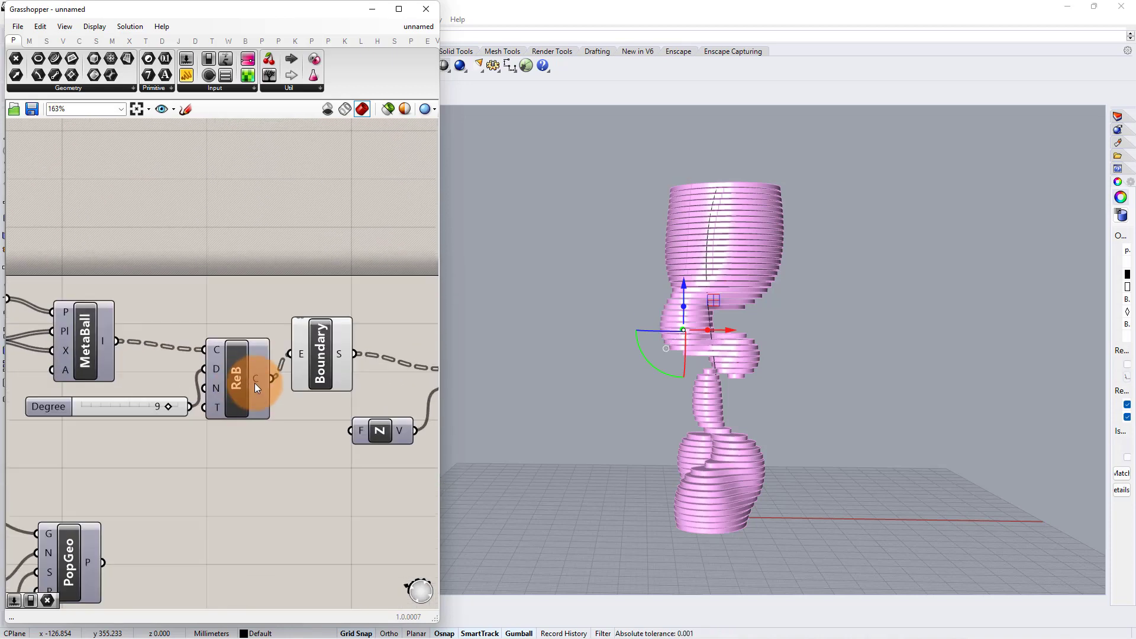
{"action": "right_click_drag", "start_coordinate": [218, 385], "coordinate": [119, 384]}
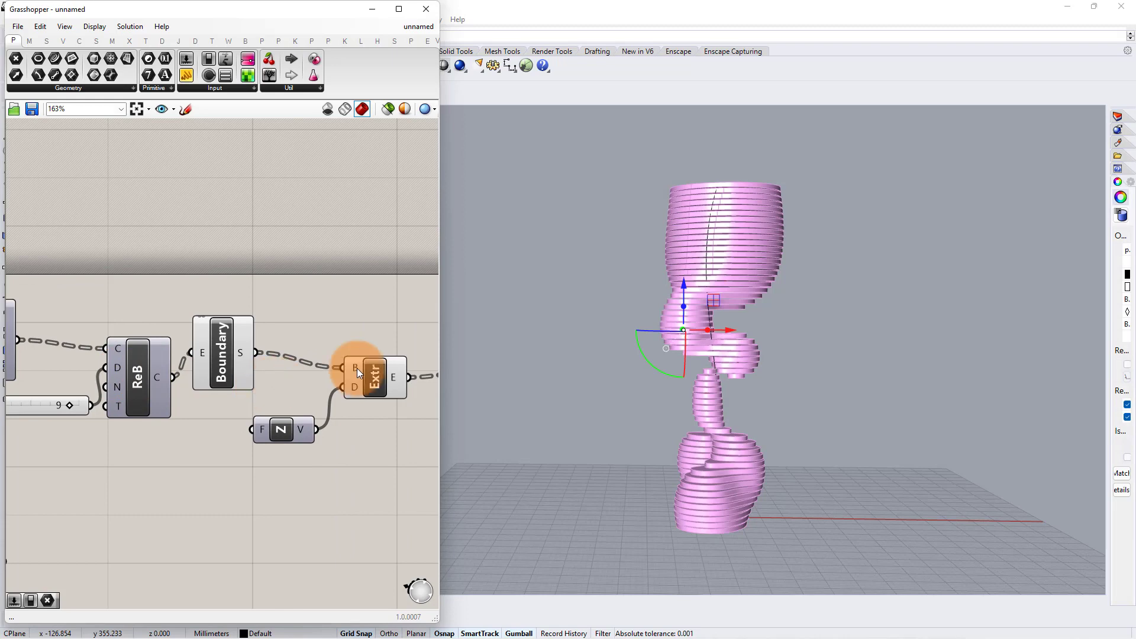
{"action": "right_click_drag", "start_coordinate": [357, 368], "coordinate": [161, 362]}
{"action": "scroll", "coordinate": [195, 384], "scroll_direction": "up", "scroll_amount": 3}
{"action": "right_click", "coordinate": [190, 388]}
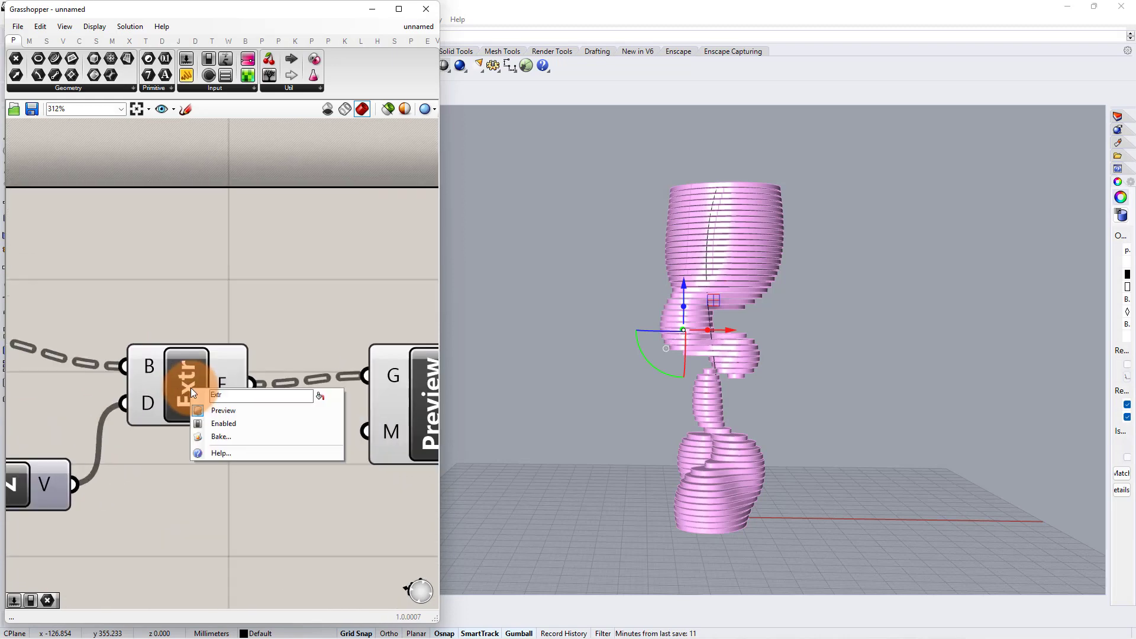
{"action": "left_click", "coordinate": [216, 438]}
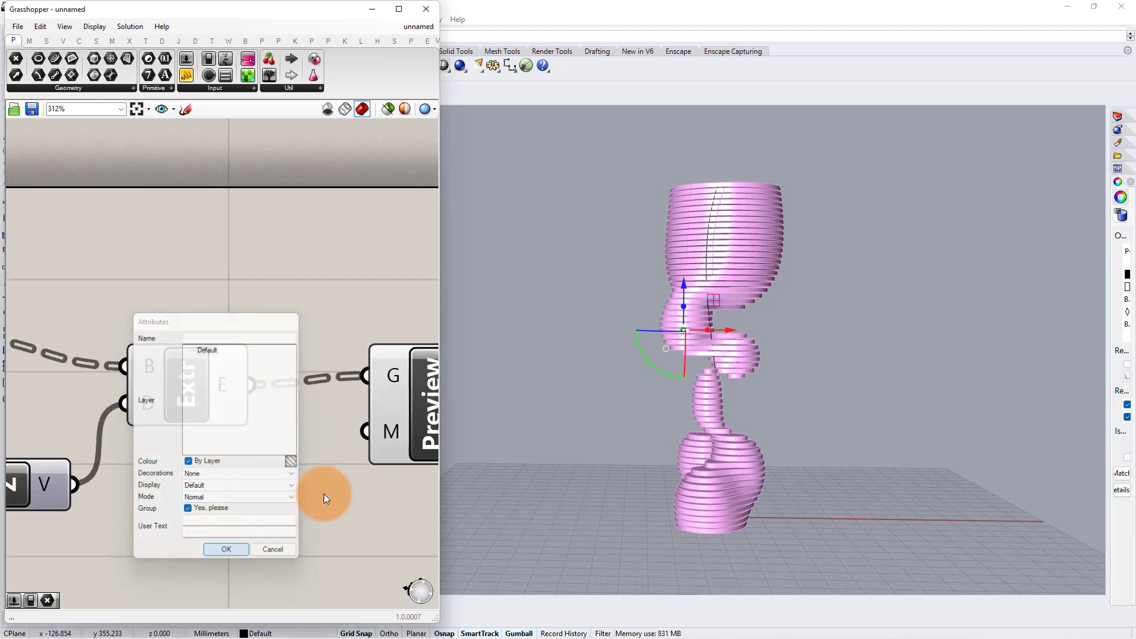
- Move the baked layer group along the X axis, clear of the preview form, and deselect it
{"action": "right_click_drag", "start_coordinate": [562, 387], "coordinate": [577, 407]}
{"action": "scroll", "coordinate": [576, 402], "scroll_direction": "down", "scroll_amount": 2}
{"action": "left_click", "coordinate": [724, 276]}
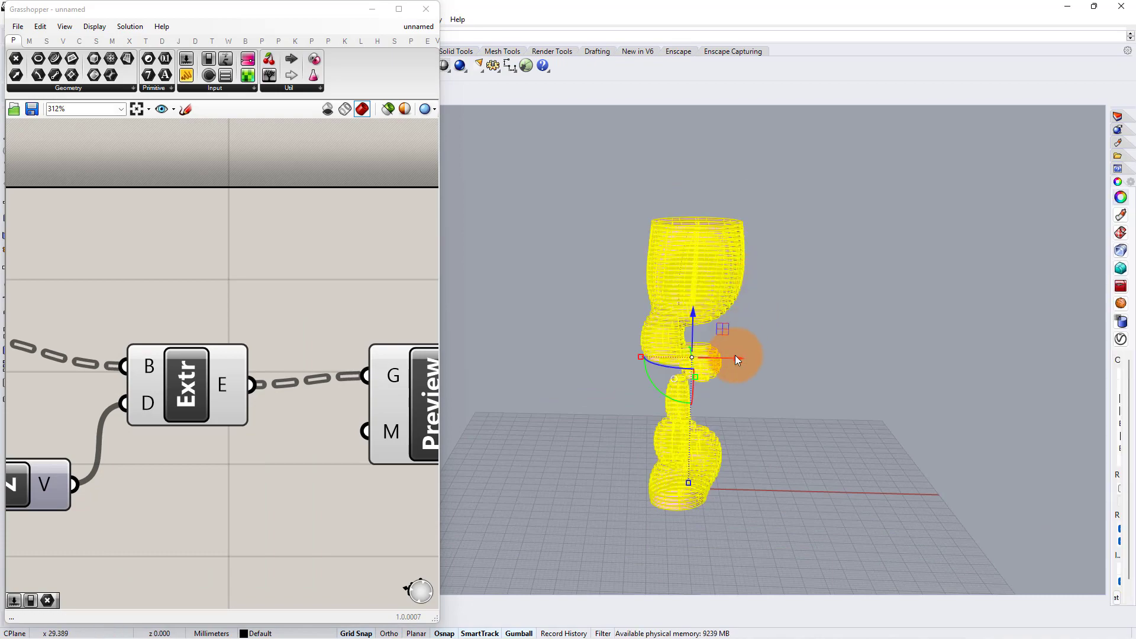
{"action": "left_click_drag", "start_coordinate": [735, 356], "coordinate": [1013, 336]}
{"action": "left_click", "coordinate": [813, 406]}
{"action": "scroll", "coordinate": [581, 306], "scroll_direction": "up", "scroll_amount": 4}
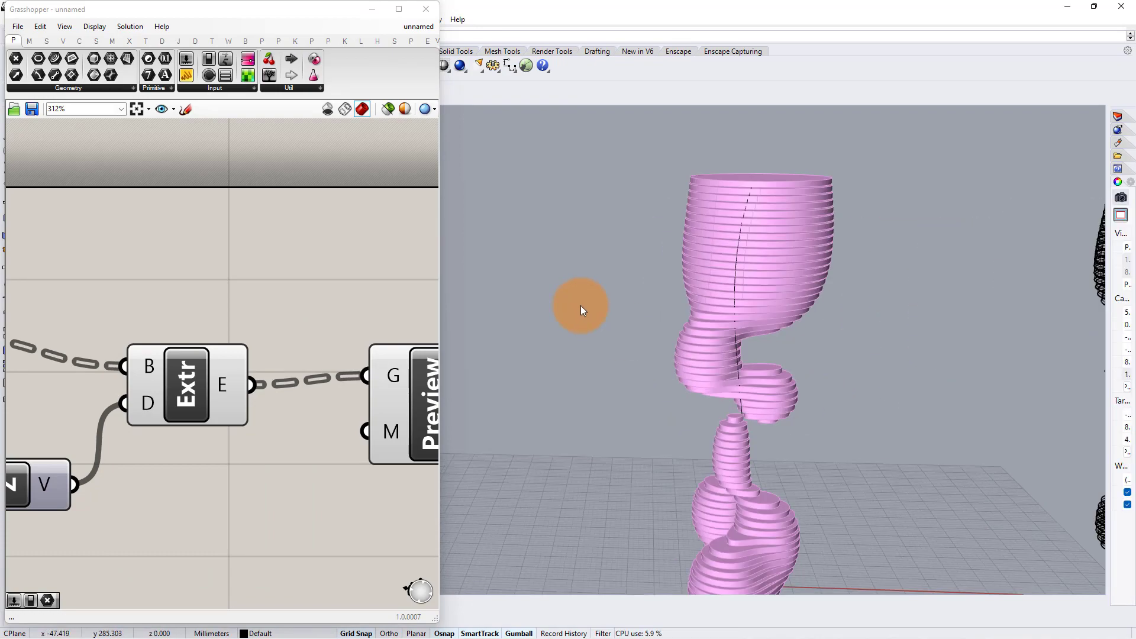
- Replace the Point parameter on the MetaBall P input with the Populate Geometry points
{"action": "right_click_drag", "start_coordinate": [580, 305], "coordinate": [503, 381]}
{"action": "scroll", "coordinate": [552, 314], "scroll_direction": "down", "scroll_amount": 2}
{"action": "right_click_drag", "start_coordinate": [134, 324], "coordinate": [295, 286]}
{"action": "scroll", "coordinate": [198, 270], "scroll_direction": "down", "scroll_amount": 3}
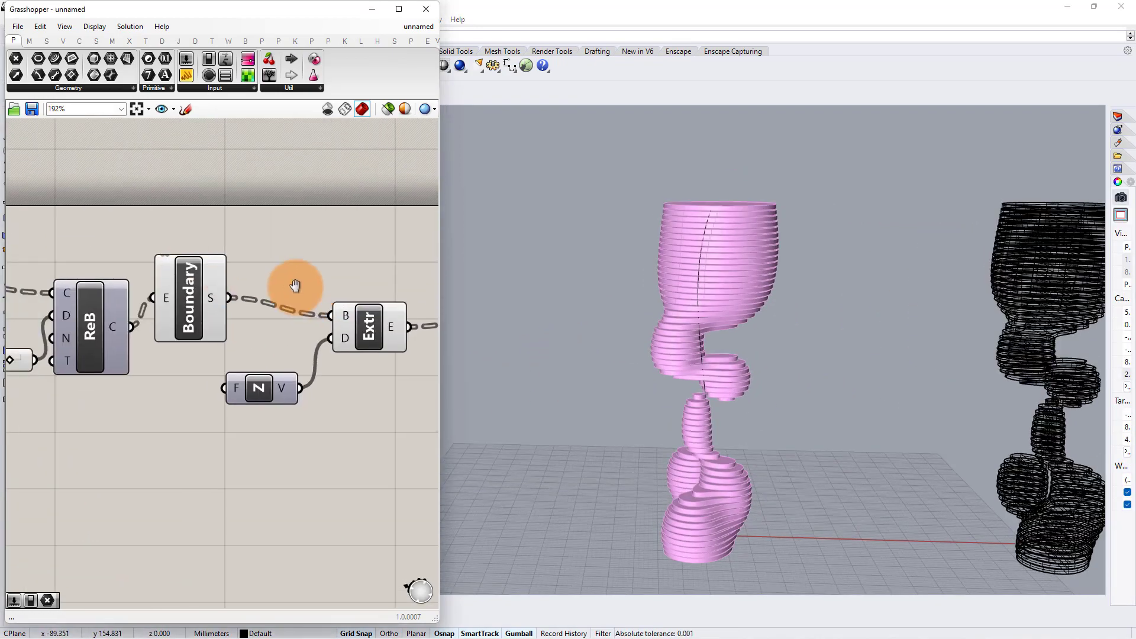
{"action": "scroll", "coordinate": [295, 287], "scroll_direction": "down", "scroll_amount": 3}
{"action": "right_click_drag", "start_coordinate": [89, 315], "coordinate": [227, 298]}
{"action": "scroll", "coordinate": [227, 299], "scroll_direction": "up", "scroll_amount": 2}
{"action": "left_click_drag", "start_coordinate": [208, 487], "coordinate": [154, 235]}
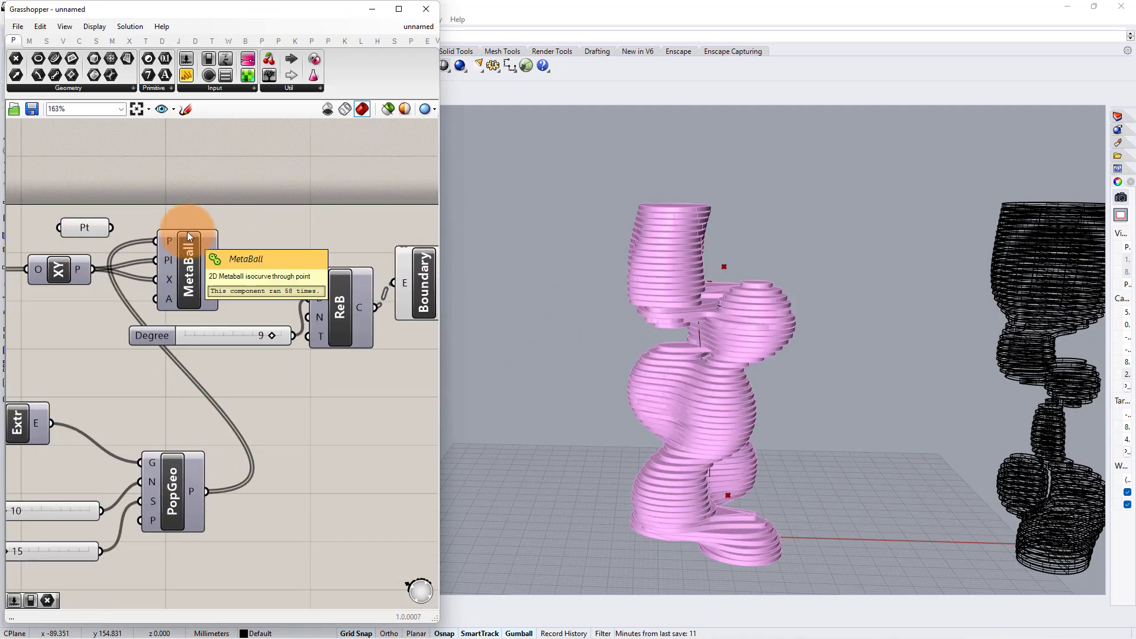
- Set the height Factor for the plane surface's extrusion to 51
{"action": "right_click_drag", "start_coordinate": [187, 233], "coordinate": [240, 197]}
{"action": "right_click_drag", "start_coordinate": [681, 286], "coordinate": [696, 254]}
{"action": "right_click_drag", "start_coordinate": [69, 402], "coordinate": [255, 406]}
{"action": "right_click_drag", "start_coordinate": [41, 414], "coordinate": [187, 405]}
{"action": "scroll", "coordinate": [164, 459], "scroll_direction": "up", "scroll_amount": 3}
{"action": "left_click_drag", "start_coordinate": [199, 473], "coordinate": [189, 475]}
- Set the Populate Geometry Seed to 15 and its Count to 11
{"action": "scroll", "coordinate": [178, 450], "scroll_direction": "down", "scroll_amount": 3}
{"action": "right_click_drag", "start_coordinate": [303, 413], "coordinate": [107, 436]}
{"action": "scroll", "coordinate": [193, 498], "scroll_direction": "up", "scroll_amount": 3}
{"action": "mouse_move", "coordinate": [189, 518]}
{"action": "left_mouse_down"}
{"action": "mouse_move", "coordinate": [243, 516]}
{"action": "mouse_move", "coordinate": [187, 513]}
{"action": "left_mouse_up"}
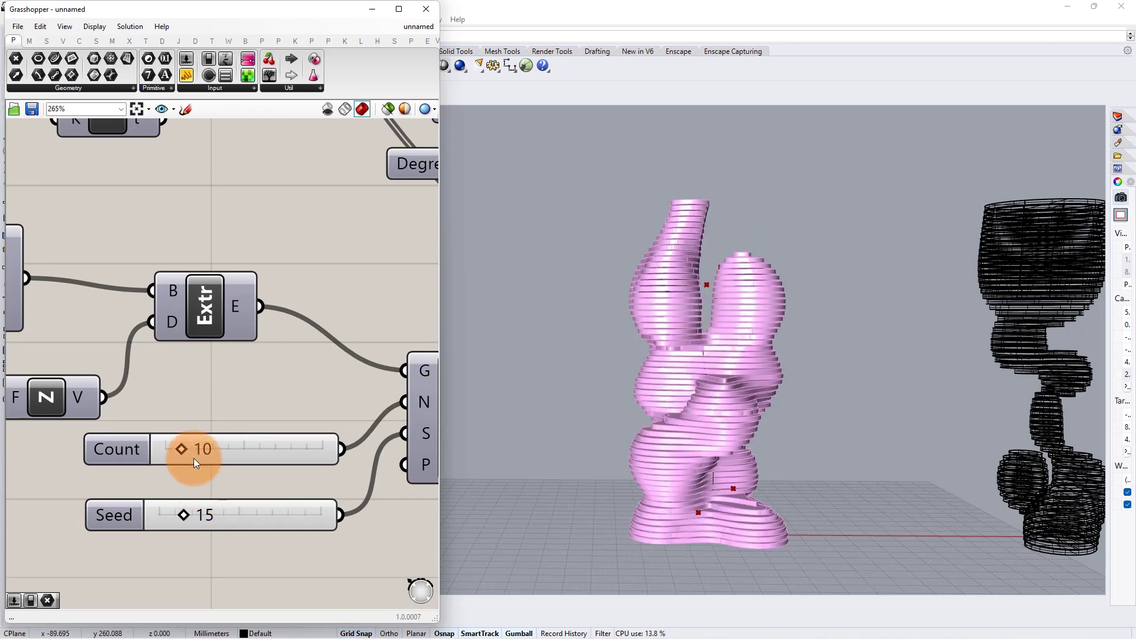
{"action": "mouse_move", "coordinate": [194, 446]}
{"action": "left_mouse_down"}
{"action": "mouse_move", "coordinate": [208, 446]}
{"action": "mouse_move", "coordinate": [188, 442]}
{"action": "left_mouse_up"}
{"action": "scroll", "coordinate": [186, 381], "scroll_direction": "down", "scroll_amount": 3}
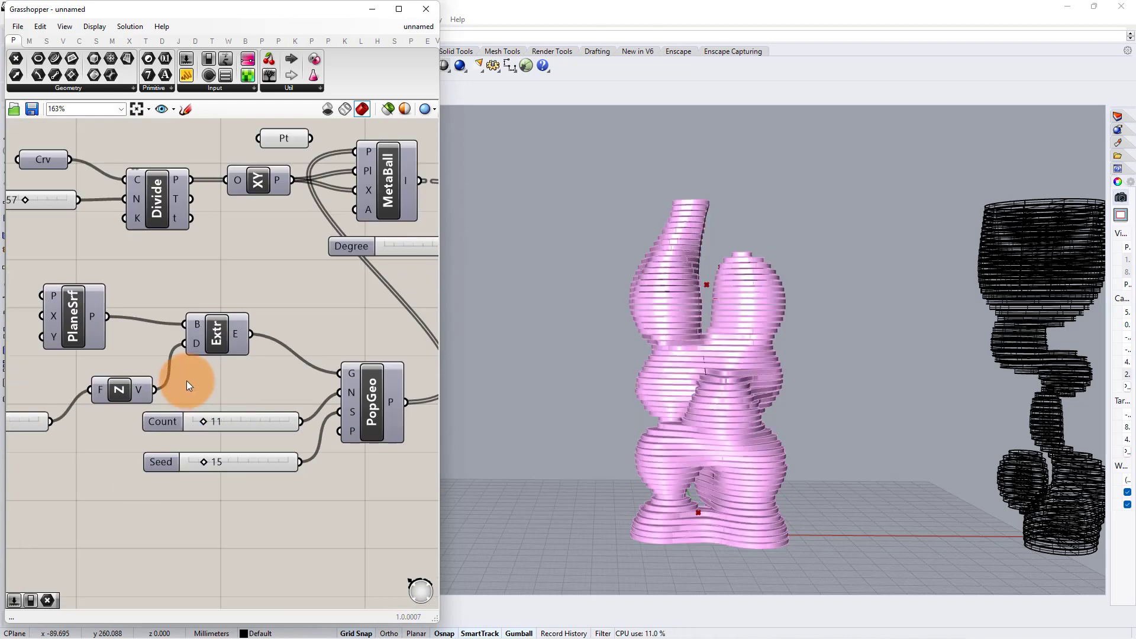
{"action": "scroll", "coordinate": [108, 296], "scroll_direction": "up", "scroll_amount": 3}
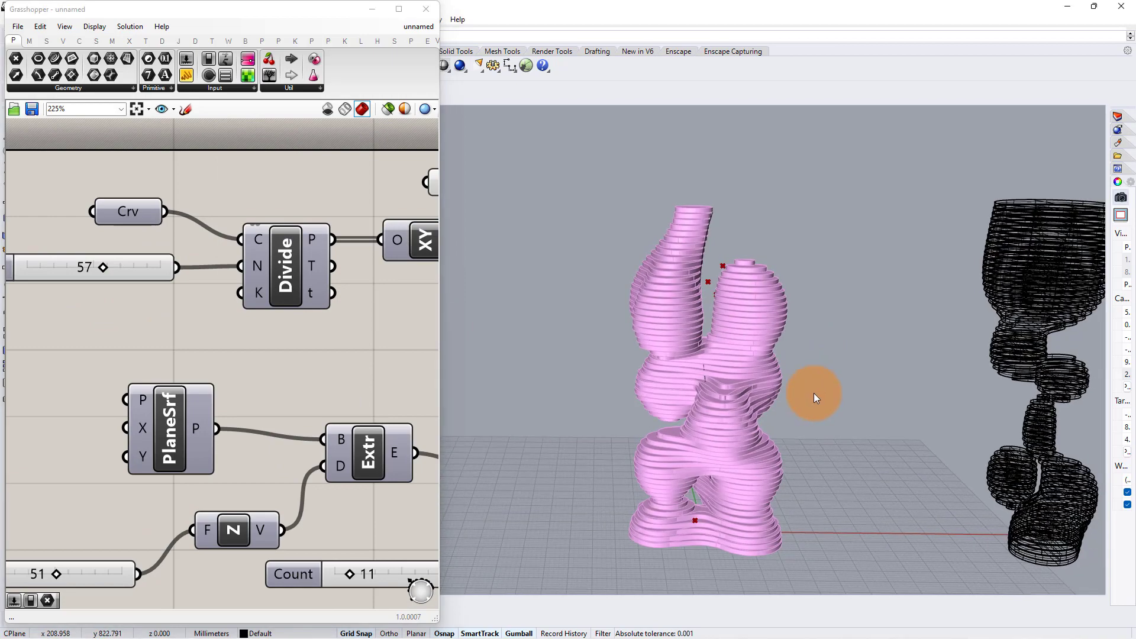
{"action": "scroll", "coordinate": [698, 391], "scroll_direction": "up", "scroll_amount": 3}
{"action": "scroll", "coordinate": [700, 385], "scroll_direction": "down", "scroll_amount": 3}
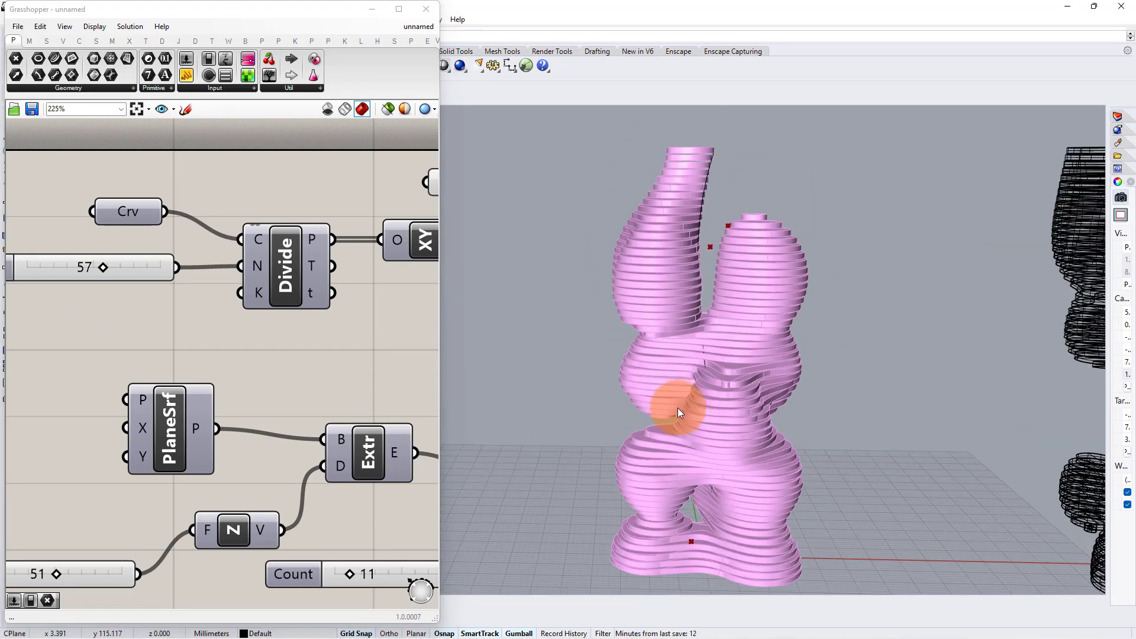
- Add a 0.50 number slider and connect it to the Unit Z factor that drives the layer extrusion
{"action": "scroll", "coordinate": [247, 377], "scroll_direction": "down", "scroll_amount": 1}
{"action": "scroll", "coordinate": [247, 378], "scroll_direction": "down", "scroll_amount": 1}
{"action": "right_click_drag", "start_coordinate": [306, 371], "coordinate": [154, 374]}
{"action": "right_click_drag", "start_coordinate": [371, 426], "coordinate": [187, 370]}
{"action": "right_click_drag", "start_coordinate": [273, 371], "coordinate": [197, 403]}
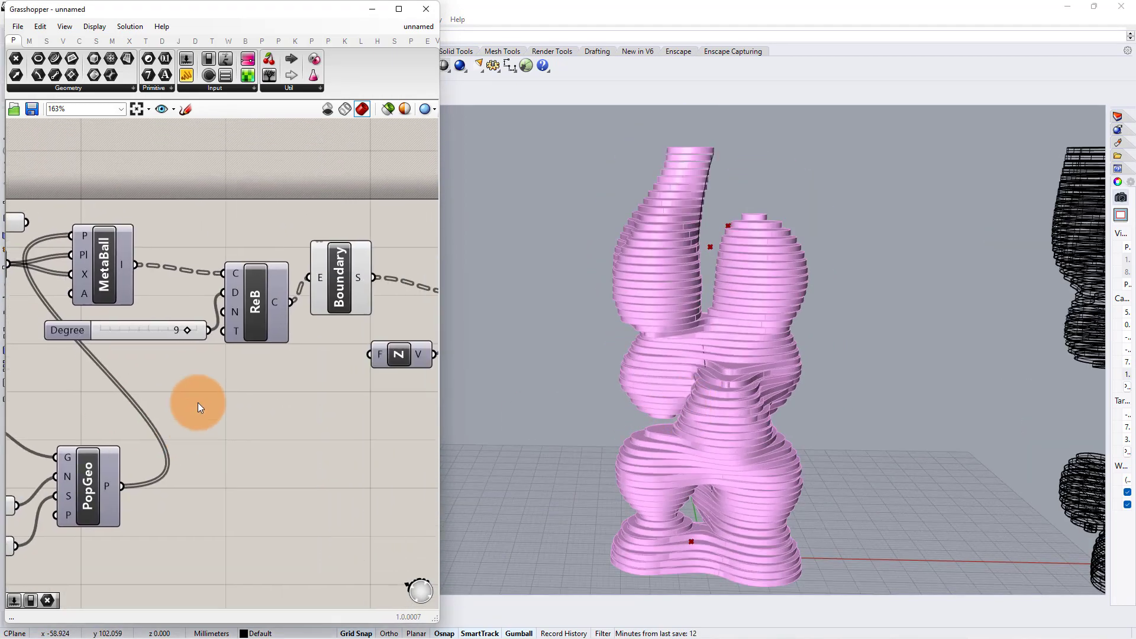
{"action": "right_click_drag", "start_coordinate": [235, 350], "coordinate": [91, 345]}
{"action": "scroll", "coordinate": [168, 342], "scroll_direction": "up", "scroll_amount": 2}
{"action": "double_click", "coordinate": [151, 409]}
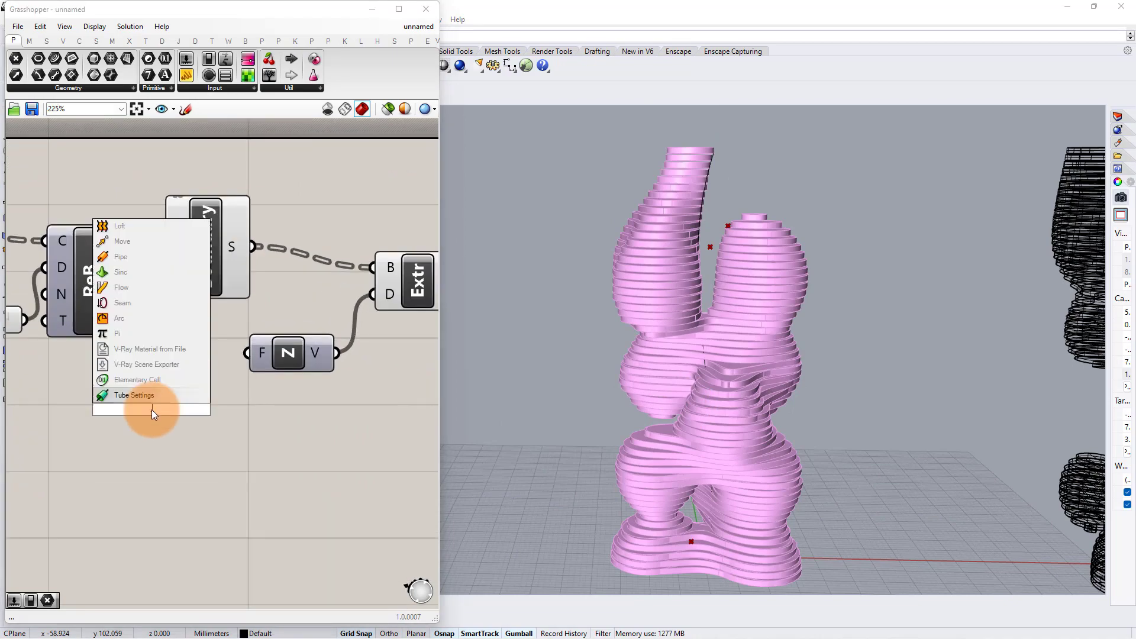
{"action": "type", "text": ".50"}
{"action": "key", "text": "Return"}
{"action": "left_click_drag", "start_coordinate": [261, 409], "coordinate": [248, 354]}
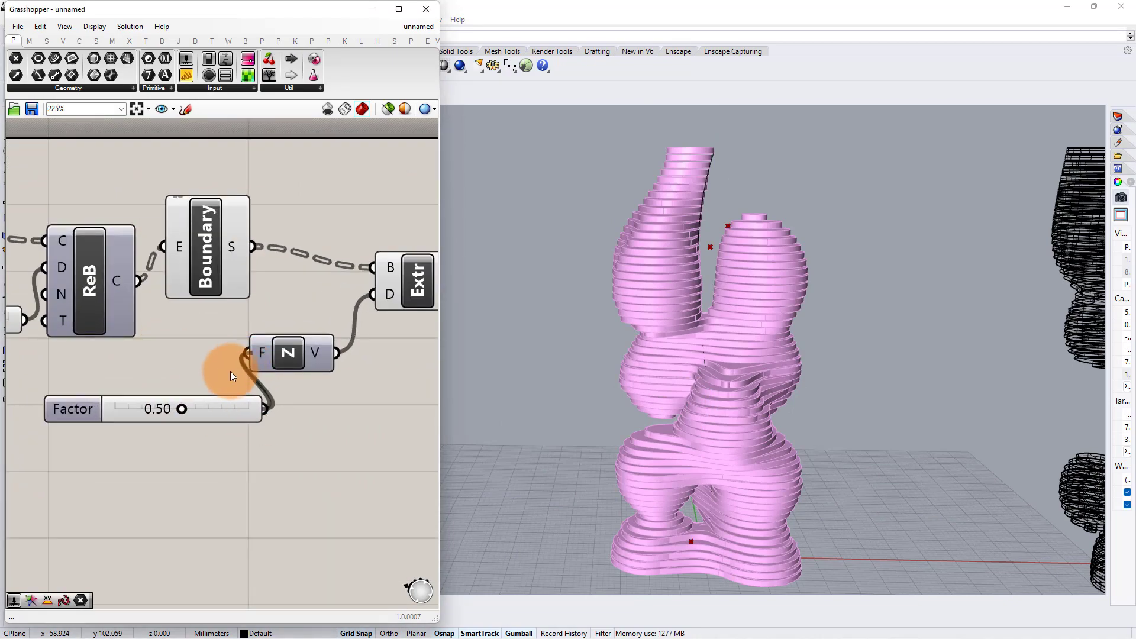
- Set the layer extrusion's Unit Z Factor to 0.32
{"action": "right_click_drag", "start_coordinate": [712, 388], "coordinate": [721, 389]}
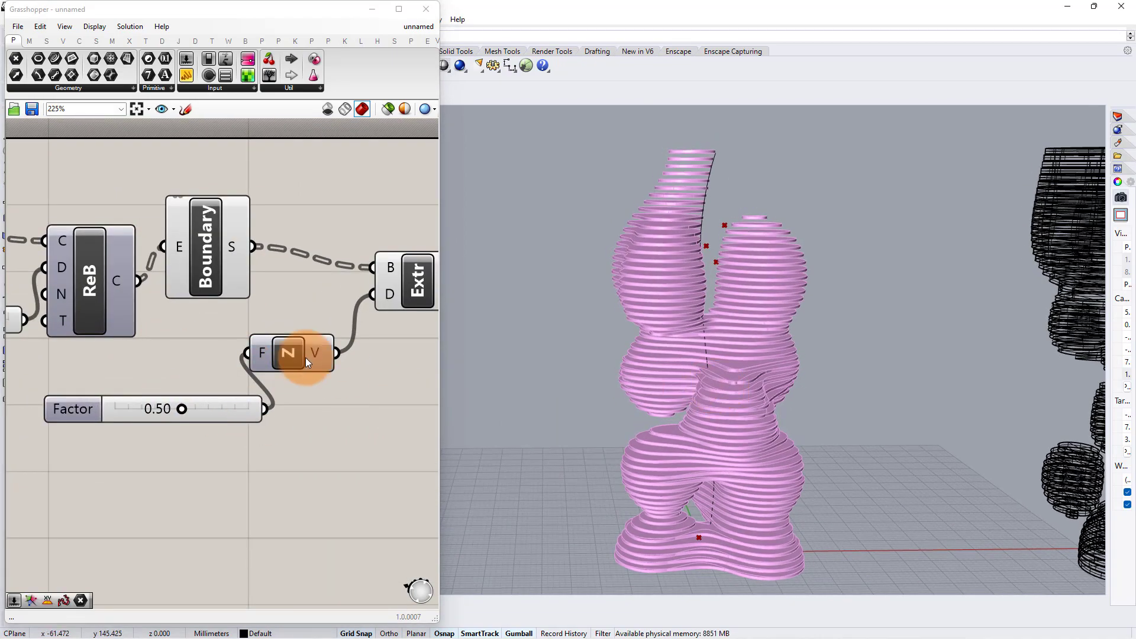
{"action": "scroll", "coordinate": [253, 352], "scroll_direction": "down", "scroll_amount": 2}
{"action": "scroll", "coordinate": [325, 388], "scroll_direction": "up", "scroll_amount": 5}
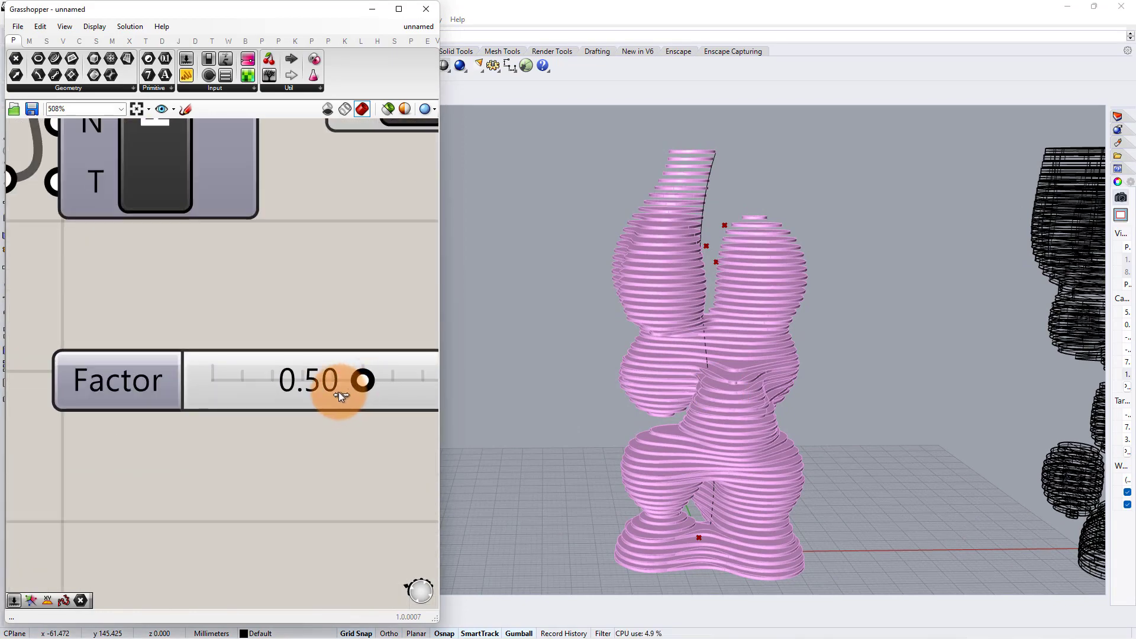
{"action": "left_click_drag", "start_coordinate": [339, 391], "coordinate": [307, 410]}
{"action": "scroll", "coordinate": [307, 410], "scroll_direction": "down", "scroll_amount": 2}
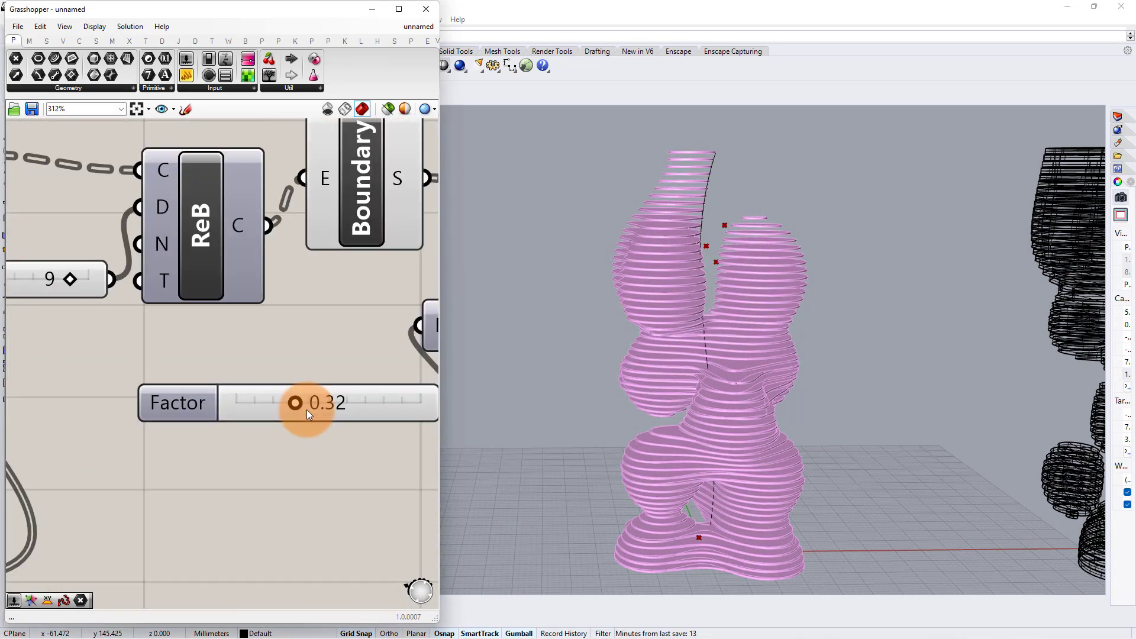
- Set the Divide Curve Count to 76
{"action": "scroll", "coordinate": [264, 431], "scroll_direction": "down", "scroll_amount": 2}
{"action": "scroll", "coordinate": [605, 364], "scroll_direction": "down", "scroll_amount": 2}
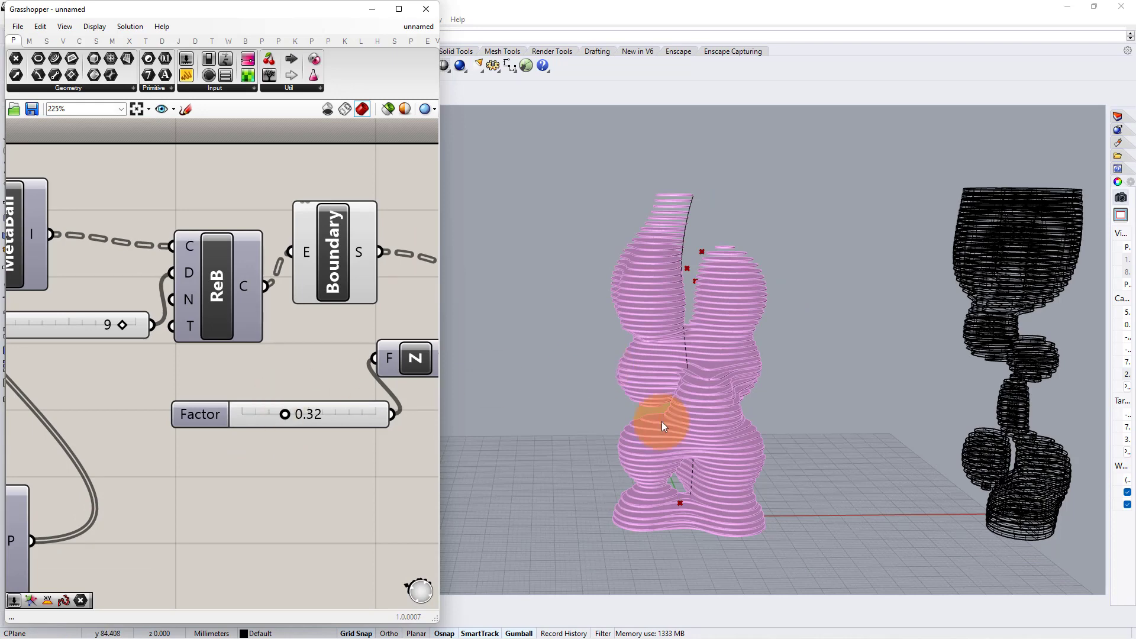
{"action": "scroll", "coordinate": [663, 426], "scroll_direction": "up", "scroll_amount": 2}
{"action": "scroll", "coordinate": [215, 439], "scroll_direction": "down", "scroll_amount": 2}
{"action": "scroll", "coordinate": [286, 431], "scroll_direction": "down", "scroll_amount": 2}
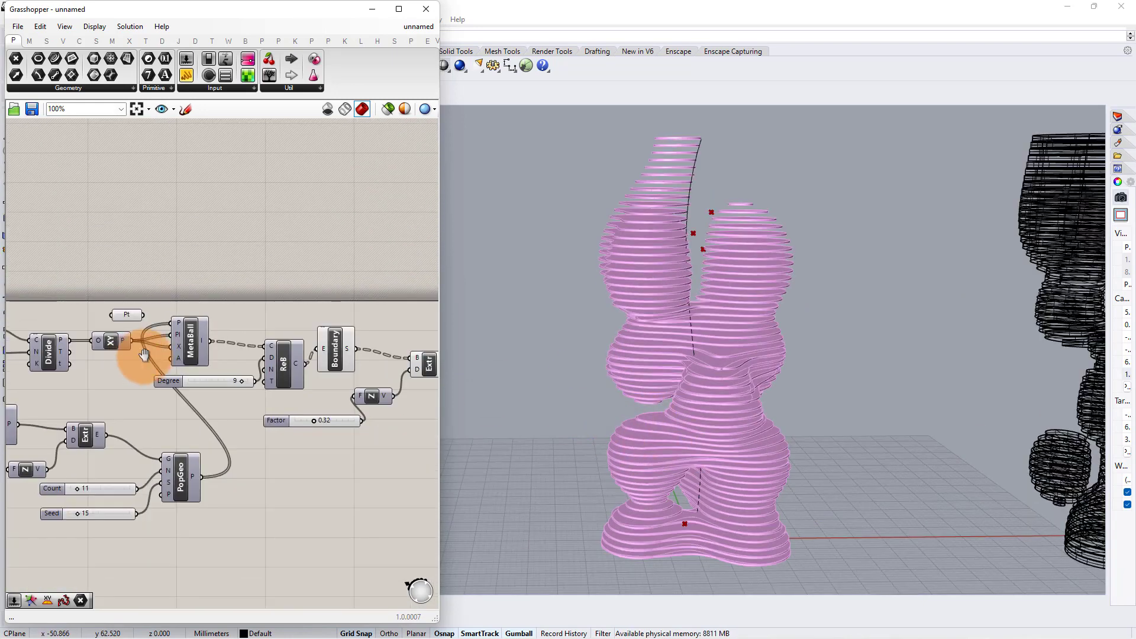
{"action": "scroll", "coordinate": [111, 333], "scroll_direction": "up", "scroll_amount": 8}
{"action": "left_click_drag", "start_coordinate": [130, 373], "coordinate": [171, 377]}
{"action": "scroll", "coordinate": [152, 408], "scroll_direction": "down", "scroll_amount": 6}
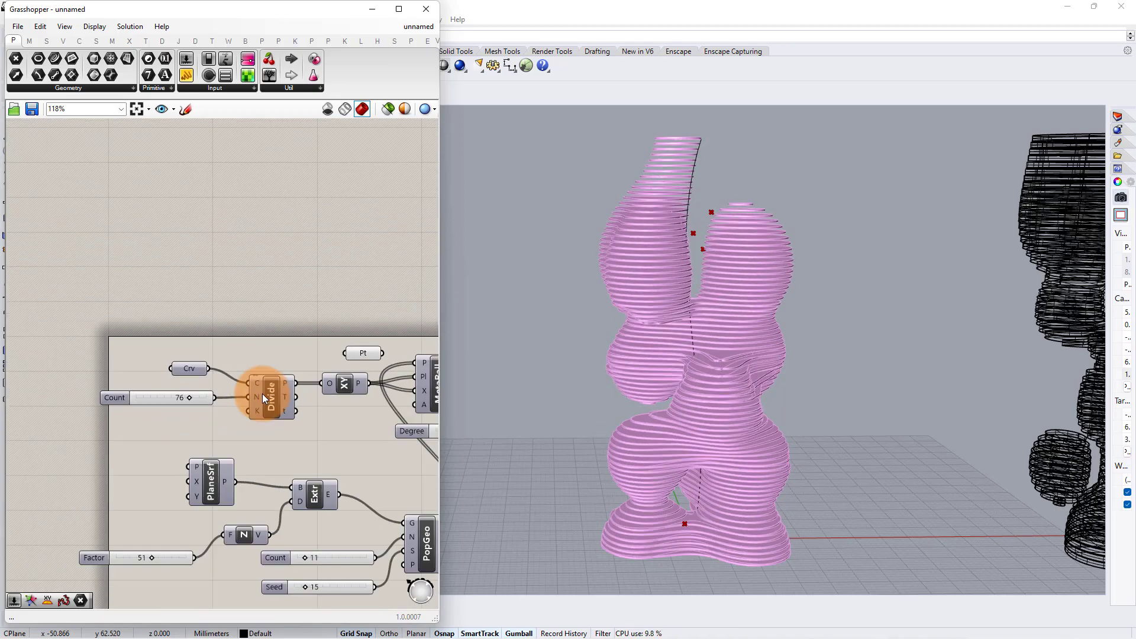
- Bake the layered Extrude output to the Default layer without grouping it
{"action": "scroll", "coordinate": [263, 398], "scroll_direction": "down", "scroll_amount": 1}
{"action": "right_click_drag", "start_coordinate": [358, 404], "coordinate": [90, 359]}
{"action": "right_click_drag", "start_coordinate": [643, 368], "coordinate": [720, 375]}
{"action": "scroll", "coordinate": [358, 383], "scroll_direction": "up", "scroll_amount": 3}
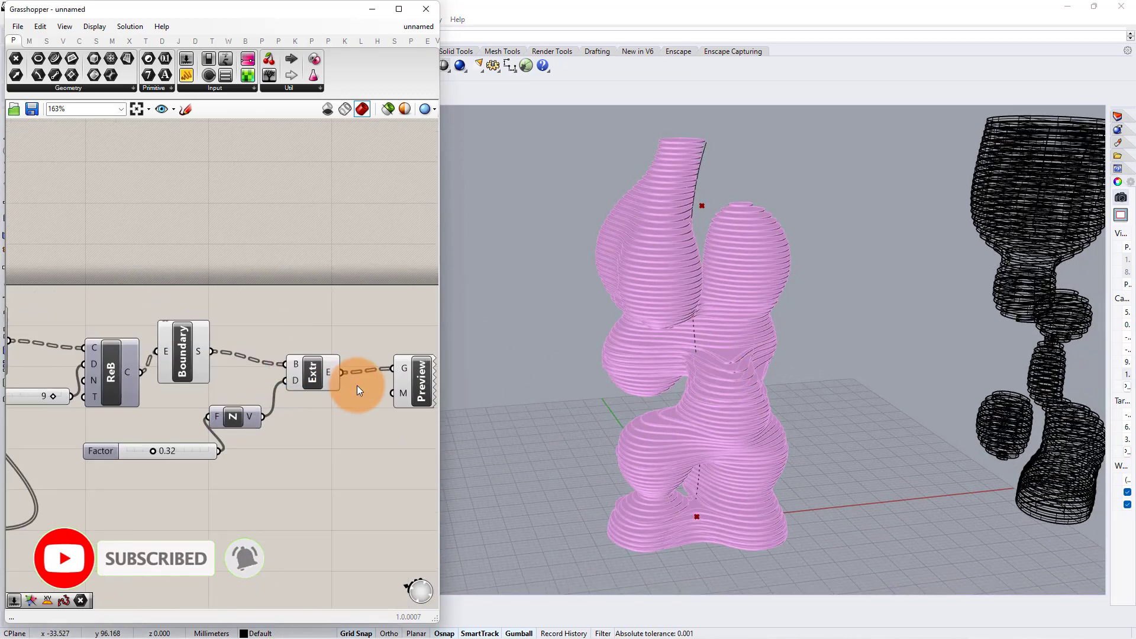
{"action": "right_click", "coordinate": [304, 371]}
{"action": "left_click", "coordinate": [334, 417]}
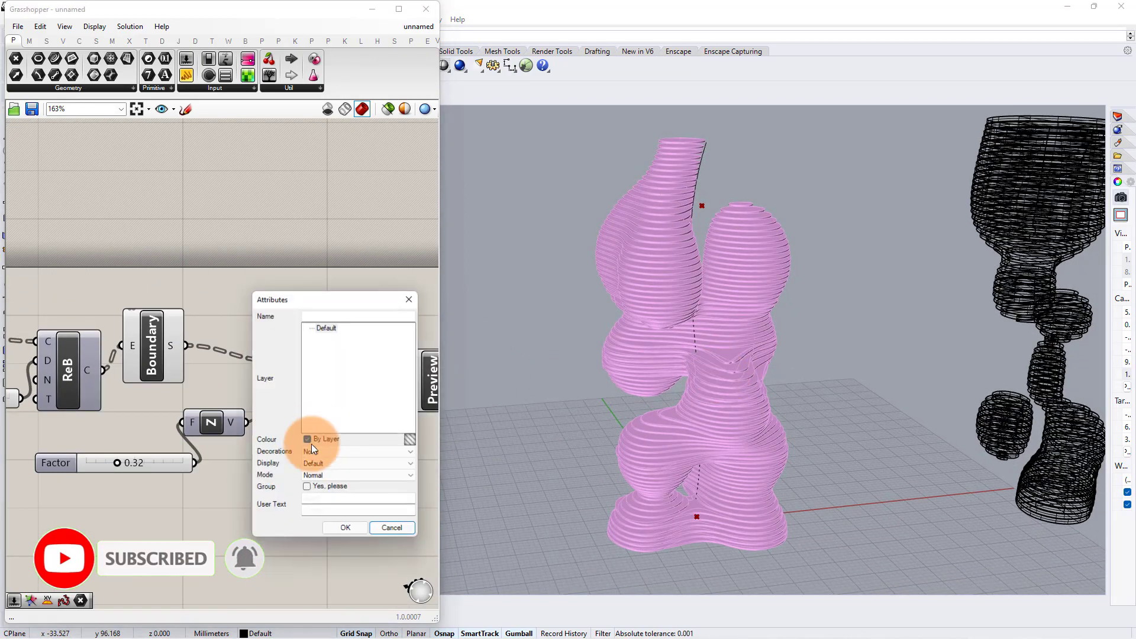
{"action": "left_click", "coordinate": [332, 527]}
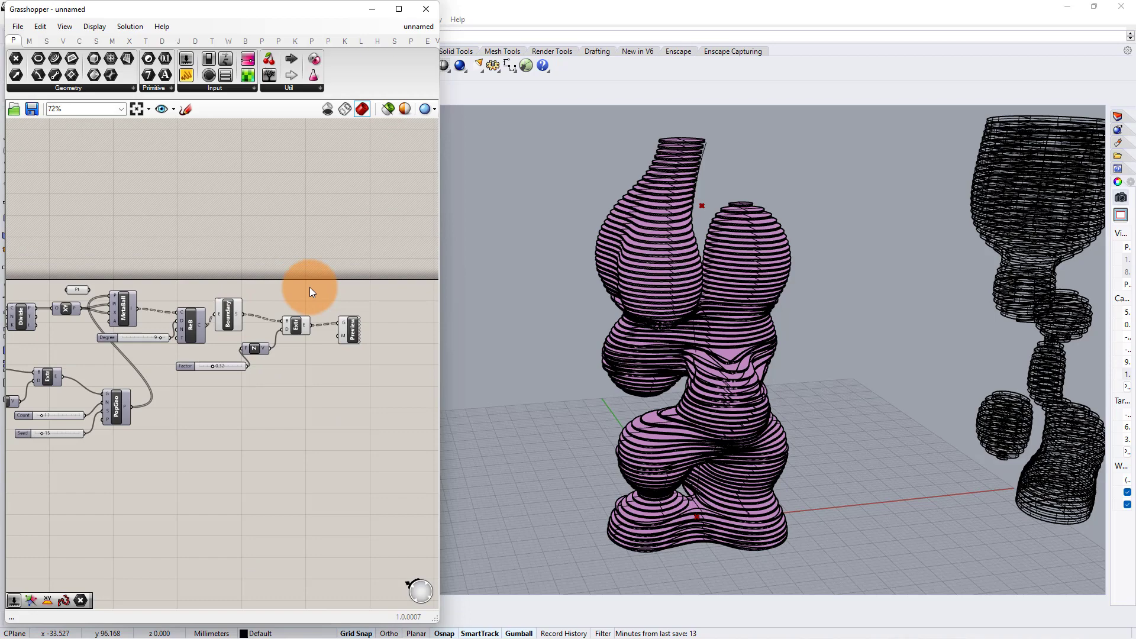
- Delete the Custom Preview component and turn off the preview of the Rebuild, Boundary, Unit Z and Extrude components
{"action": "left_click", "coordinate": [349, 325]}
{"action": "scroll", "coordinate": [349, 324], "scroll_direction": "up", "scroll_amount": 3}
{"action": "key", "text": "Delete"}
{"action": "left_click_drag", "start_coordinate": [318, 263], "coordinate": [114, 437]}
{"action": "scroll", "coordinate": [123, 439], "scroll_direction": "up", "scroll_amount": 1}
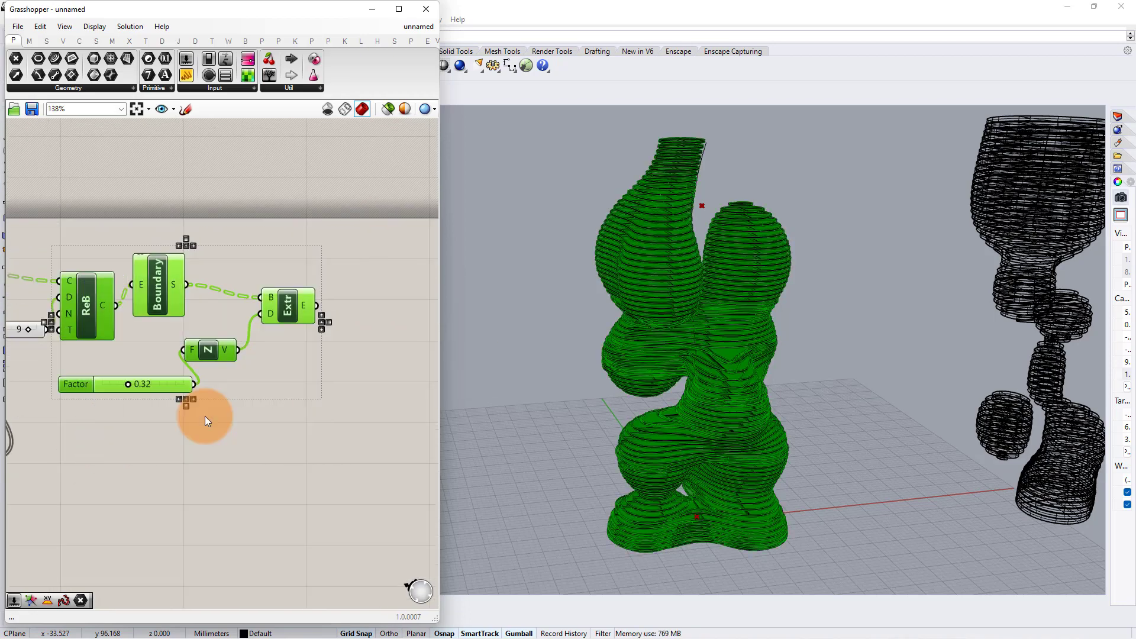
{"action": "middle_click", "coordinate": [205, 417]}
{"action": "left_click", "coordinate": [240, 385]}
{"action": "left_click", "coordinate": [280, 407]}
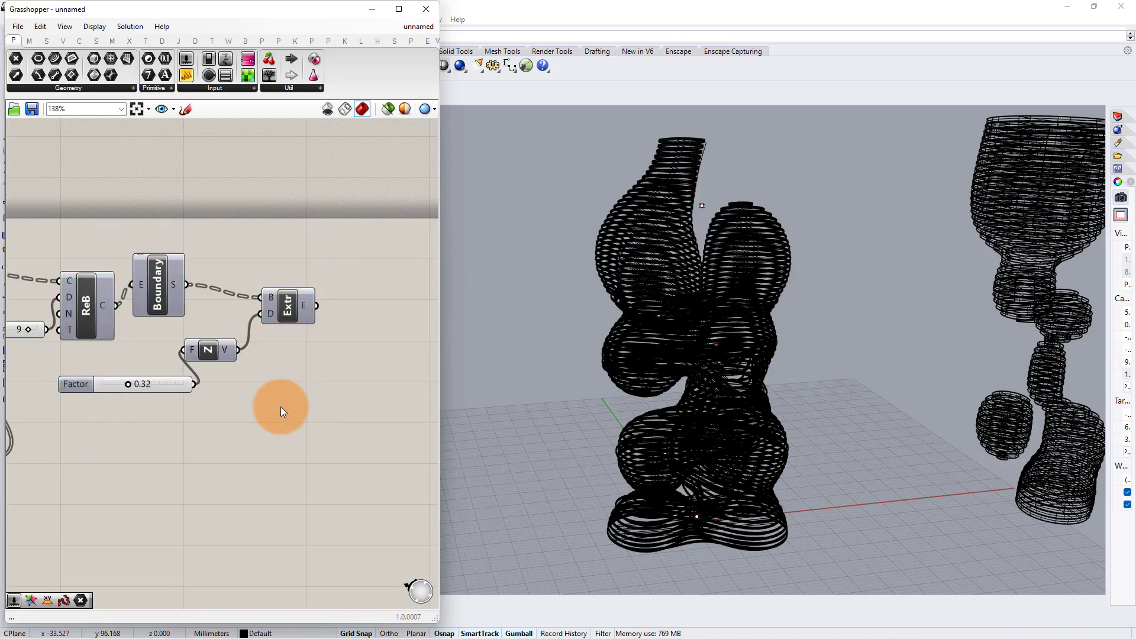
- Minimize Grasshopper, set the Rhino Perspective viewport to the Rendered display mode, and inspect the baked forms
{"action": "left_click", "coordinate": [377, 12]}
{"action": "left_click", "coordinate": [88, 111]}
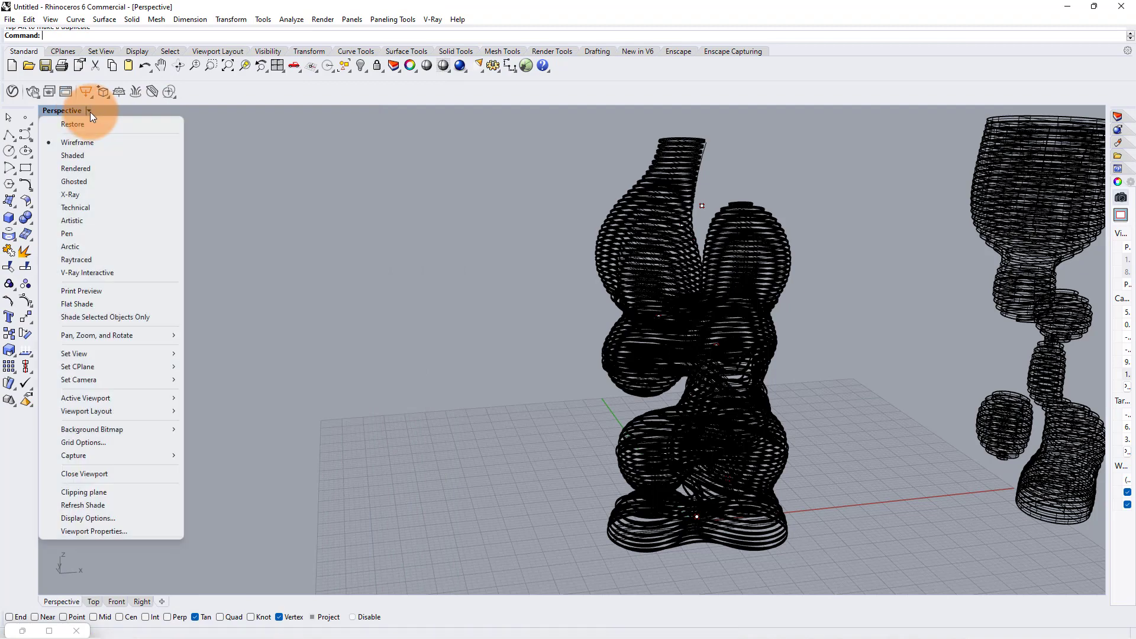
{"action": "left_click", "coordinate": [95, 167]}
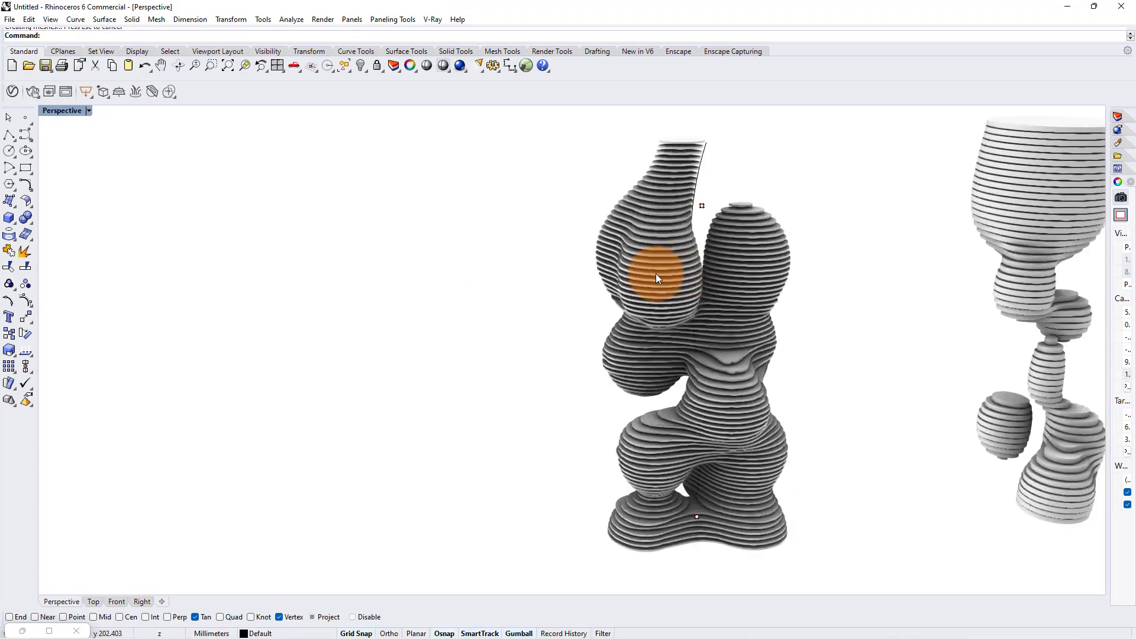
{"action": "mouse_move", "coordinate": [659, 274]}
{"action": "right_mouse_down"}
{"action": "mouse_move", "coordinate": [679, 335]}
{"action": "mouse_move", "coordinate": [825, 319]}
{"action": "mouse_move", "coordinate": [727, 408]}
{"action": "mouse_move", "coordinate": [631, 426]}
{"action": "mouse_move", "coordinate": [708, 383]}
{"action": "mouse_move", "coordinate": [627, 360]}
{"action": "mouse_move", "coordinate": [601, 385]}
{"action": "mouse_move", "coordinate": [788, 365]}
{"action": "mouse_move", "coordinate": [634, 403]}
{"action": "mouse_move", "coordinate": [817, 403]}
{"action": "mouse_move", "coordinate": [722, 366]}
{"action": "mouse_move", "coordinate": [831, 385]}
{"action": "mouse_move", "coordinate": [710, 385]}
{"action": "mouse_move", "coordinate": [811, 363]}
{"action": "right_mouse_up"}
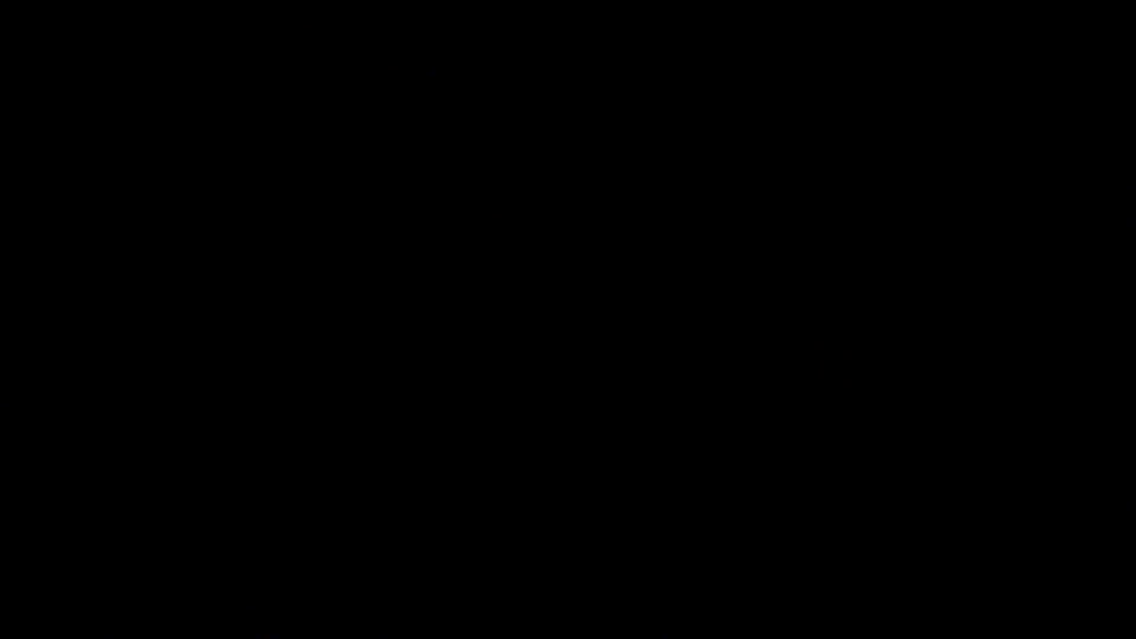